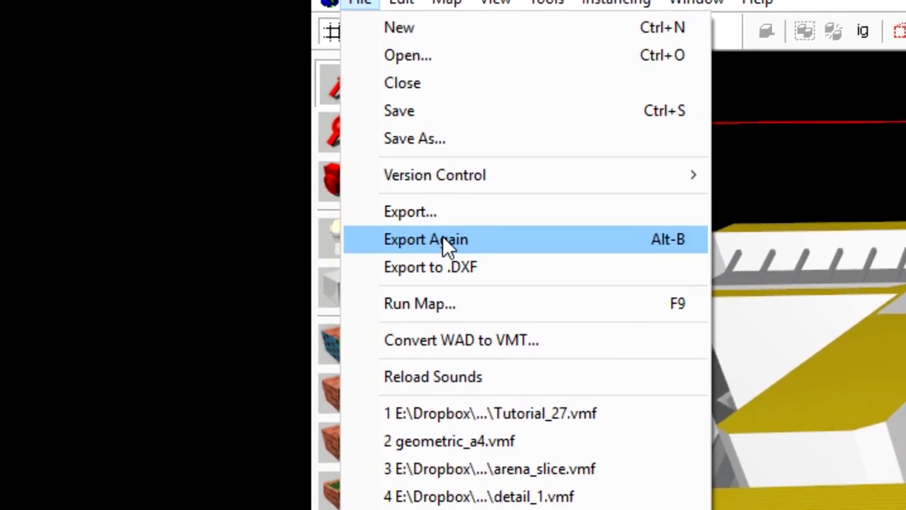
Run the map compile with the AutoRadar command to generate the level's radar.
{"action": "left_click", "coordinate": [448, 303]}
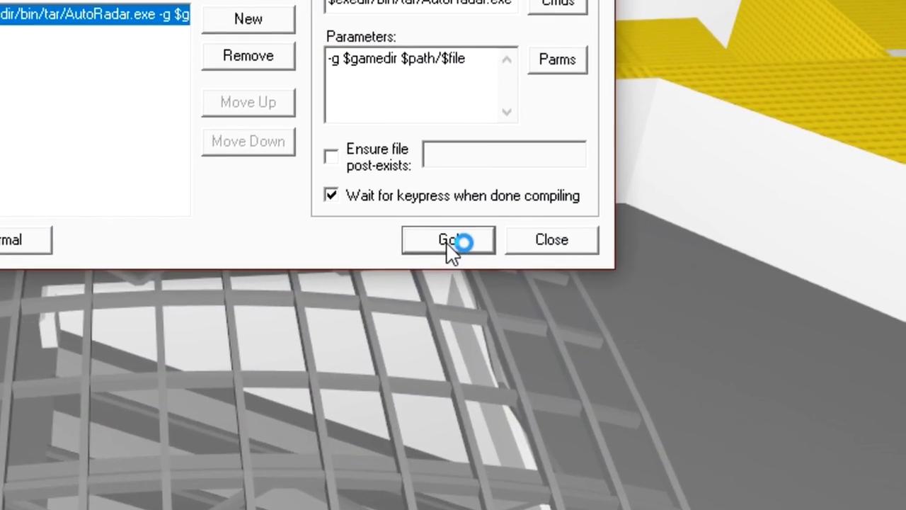
{"action": "left_click", "coordinate": [448, 241]}
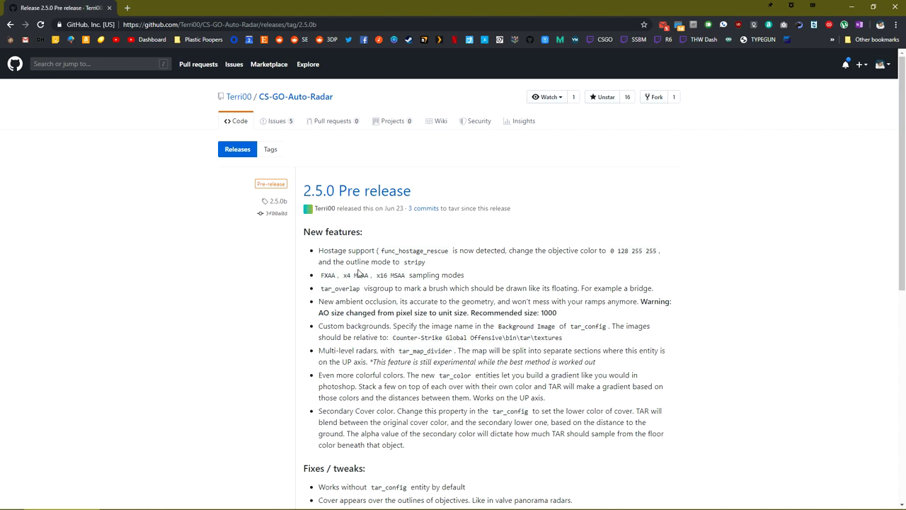
Download AutoRadar_2.5.0b.781155-installbundle.zip from the GitHub 2.5.0 pre-release and extract its folder to the desktop.
{"action": "scroll", "coordinate": [359, 273], "scroll_direction": "down", "scroll_amount": 6}
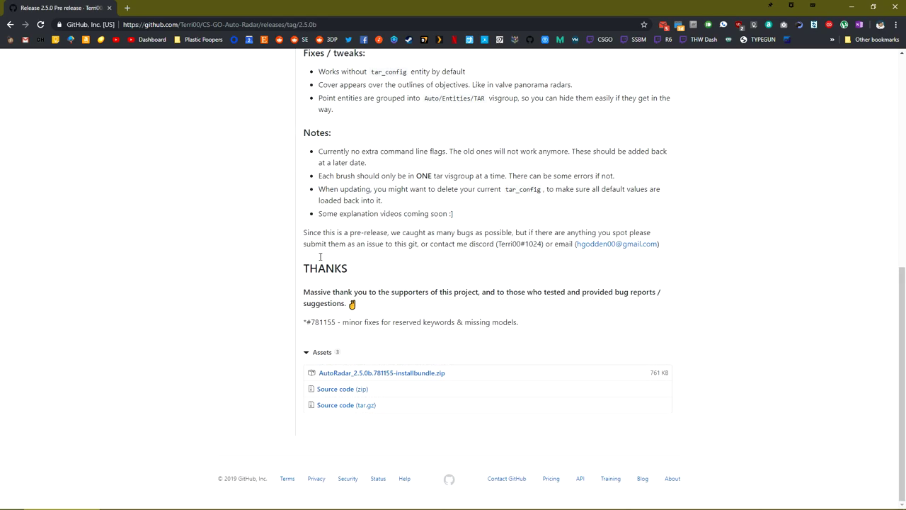
{"action": "left_click", "coordinate": [414, 378]}
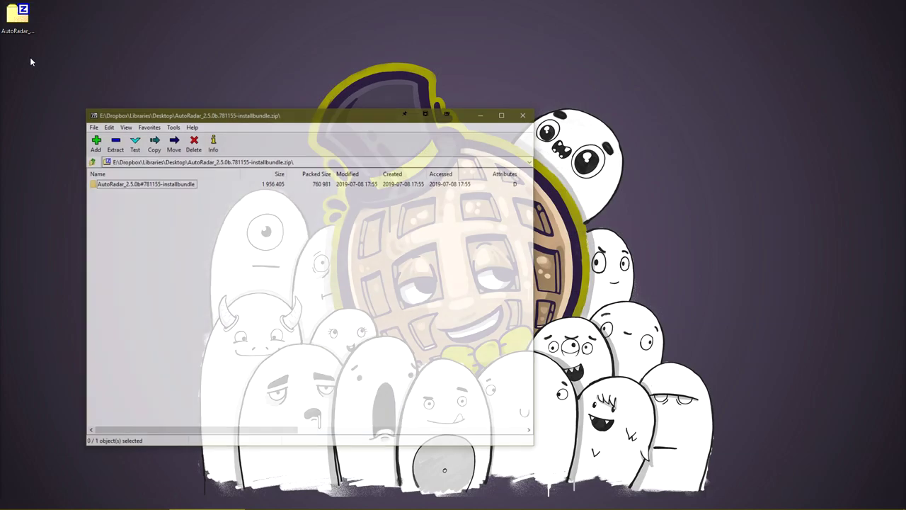
{"action": "left_click_drag", "start_coordinate": [137, 186], "coordinate": [229, 41]}
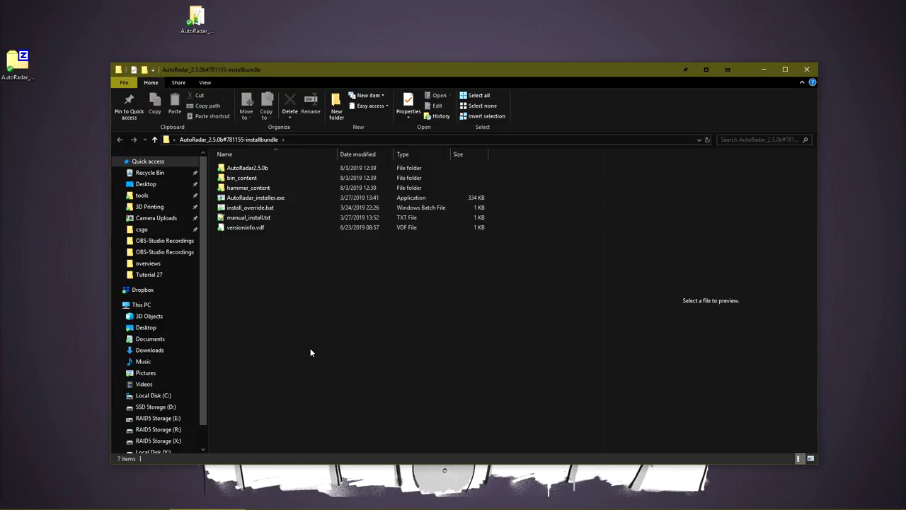
Run AutoRadar_installer.exe from the extracted bundle and move its console window out of the way.
{"action": "double_click", "coordinate": [298, 197]}
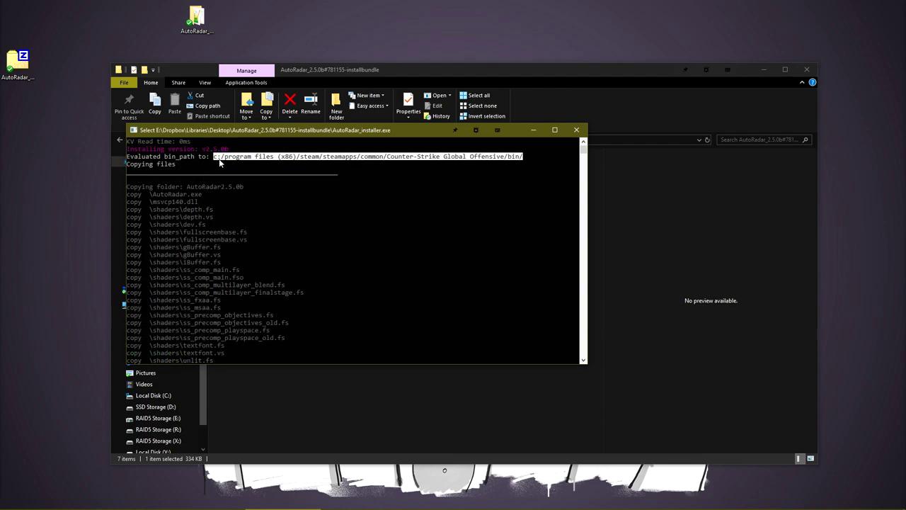
{"action": "left_click_drag", "start_coordinate": [432, 132], "coordinate": [351, 199]}
{"action": "left_click", "coordinate": [557, 191]}
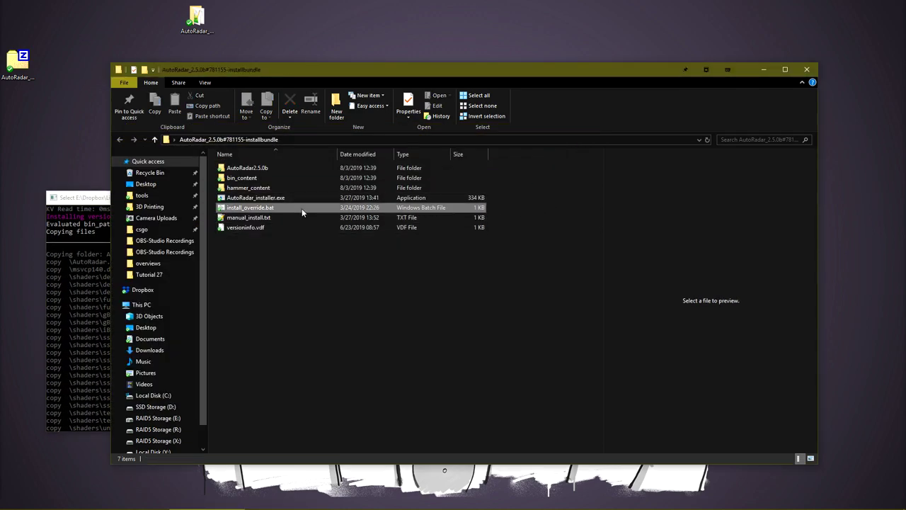
Preview install_override.bat and manual_install.txt, and widen the preview to read the fallback installation instructions.
{"action": "left_click", "coordinate": [302, 208]}
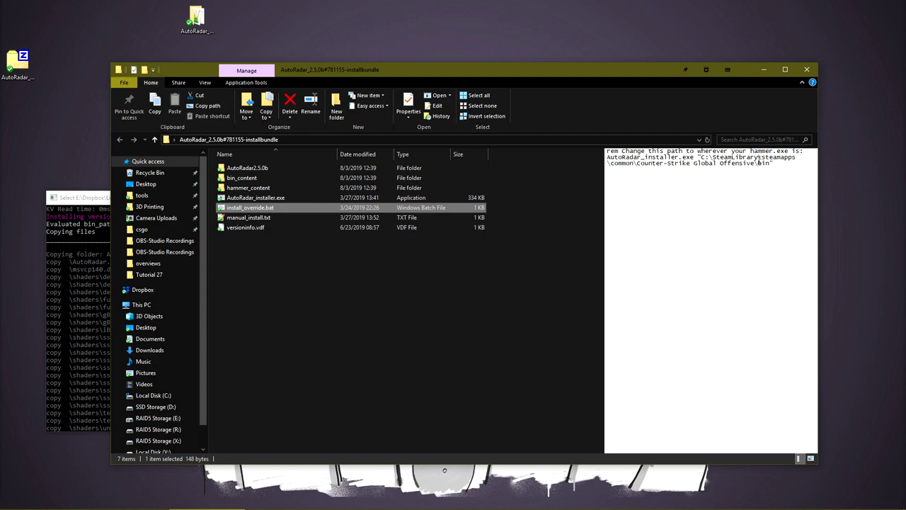
{"action": "left_click", "coordinate": [412, 323]}
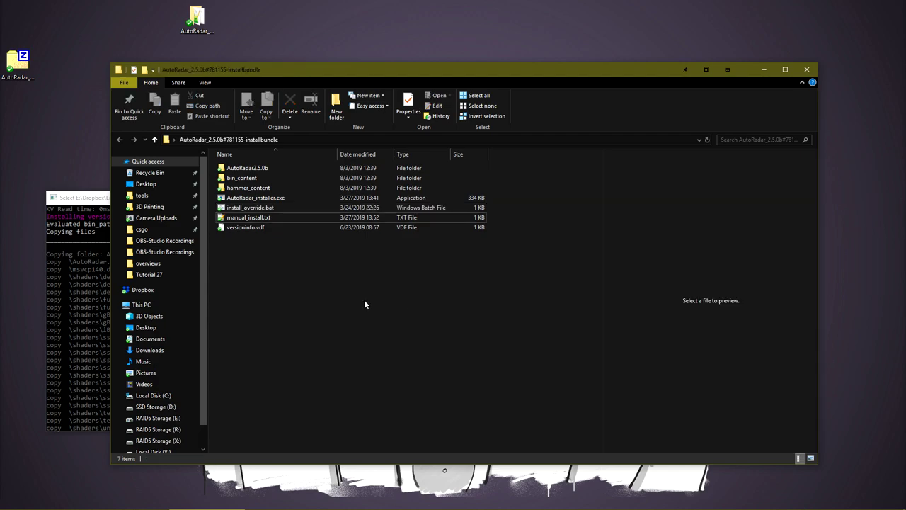
{"action": "left_click", "coordinate": [294, 218]}
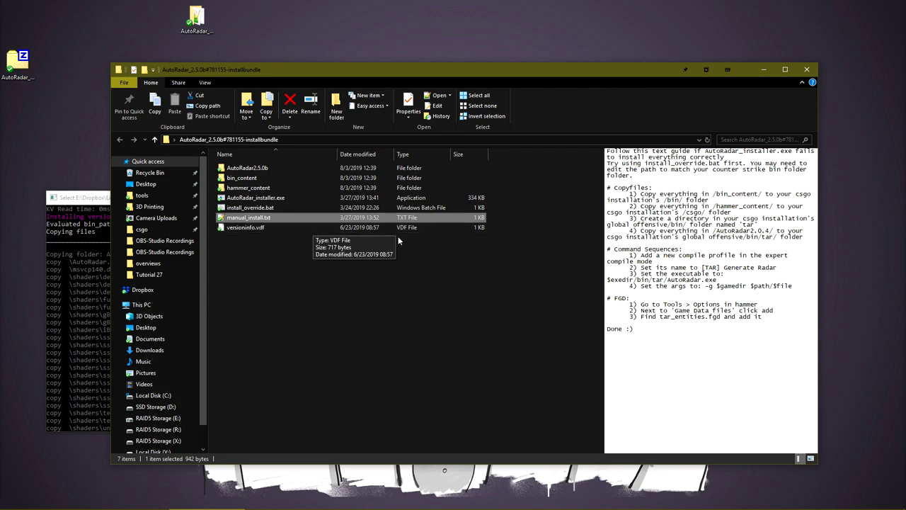
{"action": "left_click_drag", "start_coordinate": [604, 266], "coordinate": [511, 267]}
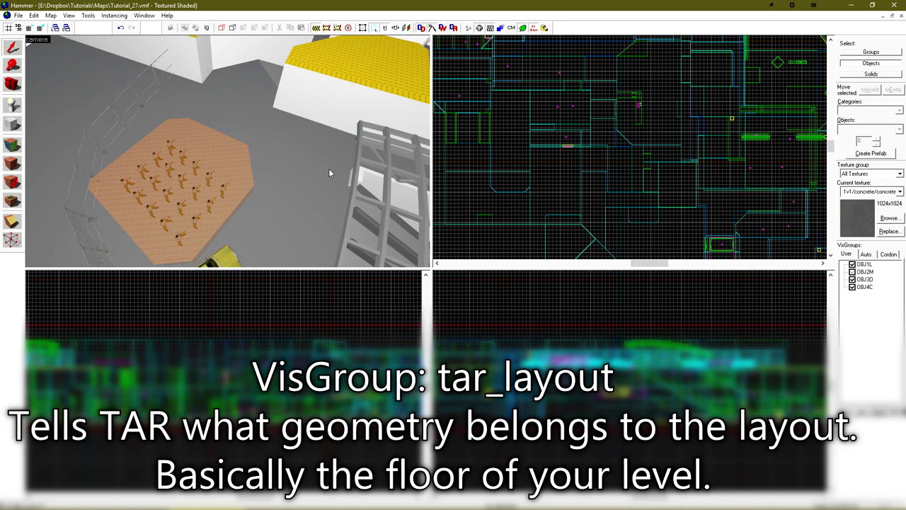
In Hammer, select all the floor brushes that make up the playable layout across the level.
{"action": "key", "text": "z"}
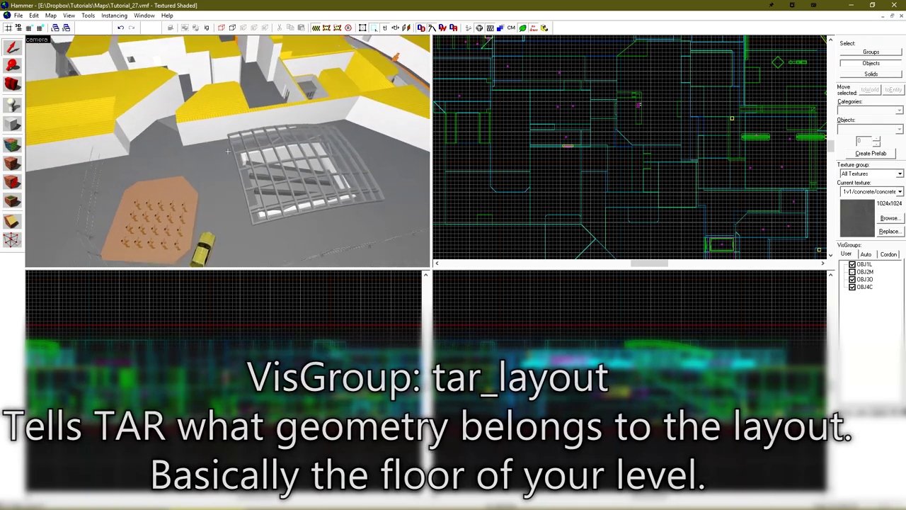
{"action": "key", "text": "z"}
{"action": "left_click", "coordinate": [161, 195]}
{"action": "left_click", "coordinate": [179, 156], "text": "ctrl"}
{"action": "left_click", "coordinate": [168, 143], "text": "ctrl"}
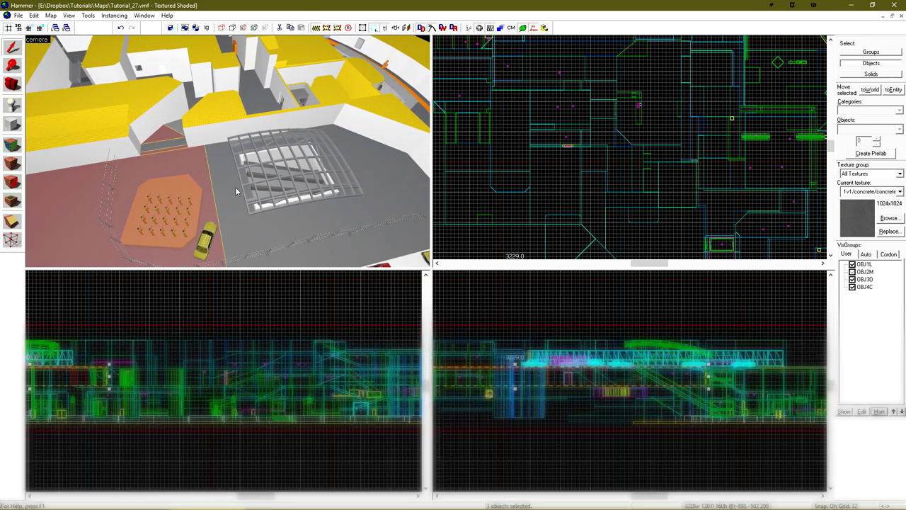
{"action": "left_click", "coordinate": [277, 251], "text": "ctrl"}
{"action": "left_click", "coordinate": [375, 163], "text": "ctrl"}
{"action": "left_click", "coordinate": [172, 133], "text": "ctrl"}
{"action": "key", "text": "z"}
{"action": "key", "text": "z"}
{"action": "left_click", "coordinate": [226, 150], "text": "ctrl"}
{"action": "left_click", "coordinate": [186, 199], "text": "ctrl"}
{"action": "left_click", "coordinate": [284, 118], "text": "ctrl"}
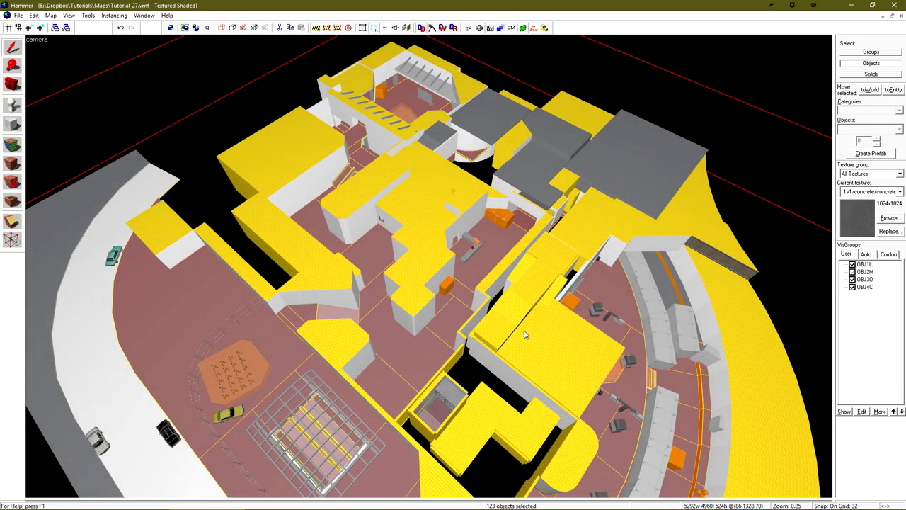
Hide everything except the selected floor brushes, check the isolated layout from above, and clear the selection.
{"action": "key", "text": "ctrl+h"}
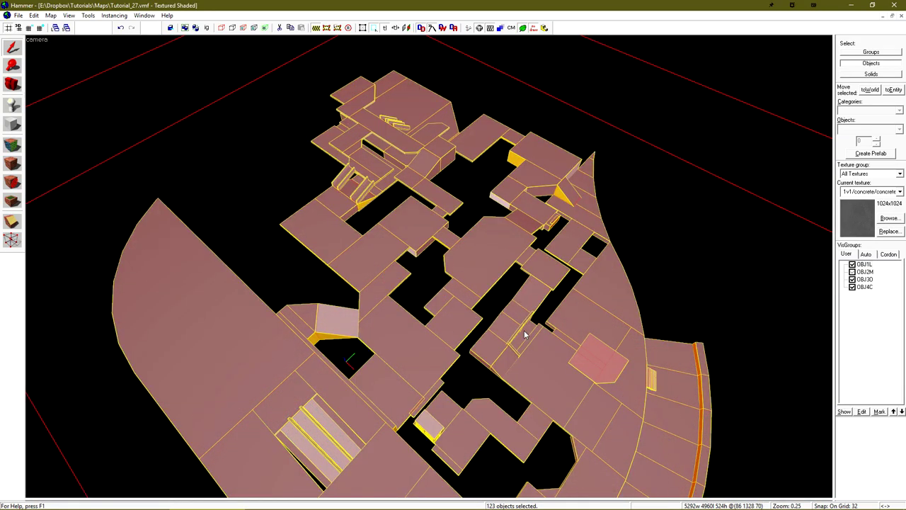
{"action": "key", "text": "z"}
{"action": "key", "text": "s"}
{"action": "key", "text": "z"}
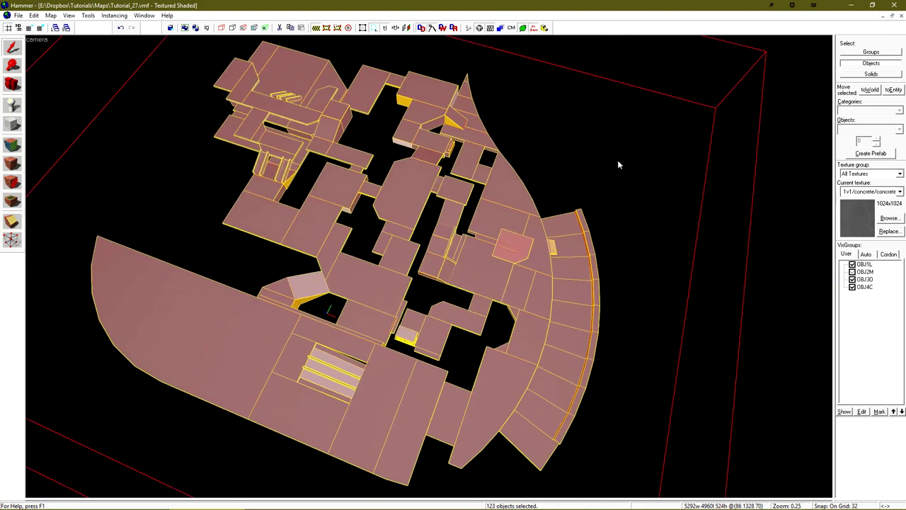
{"action": "key", "text": "Escape"}
{"action": "key", "text": "shift+z"}
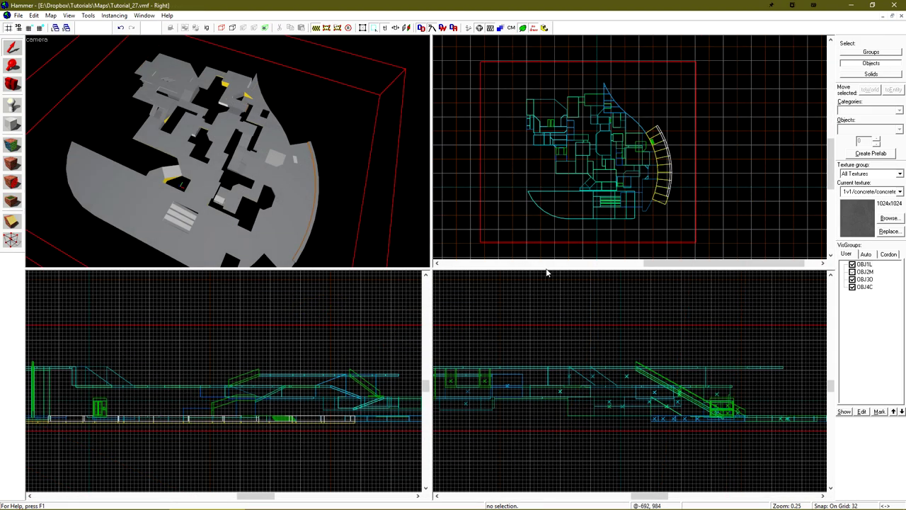
Select all the isolated floor brushes with a box in the top view and add them to a new visgroup named tar_layout.
{"action": "left_click_drag", "start_coordinate": [492, 61], "coordinate": [694, 243]}
{"action": "key", "text": "Return"}
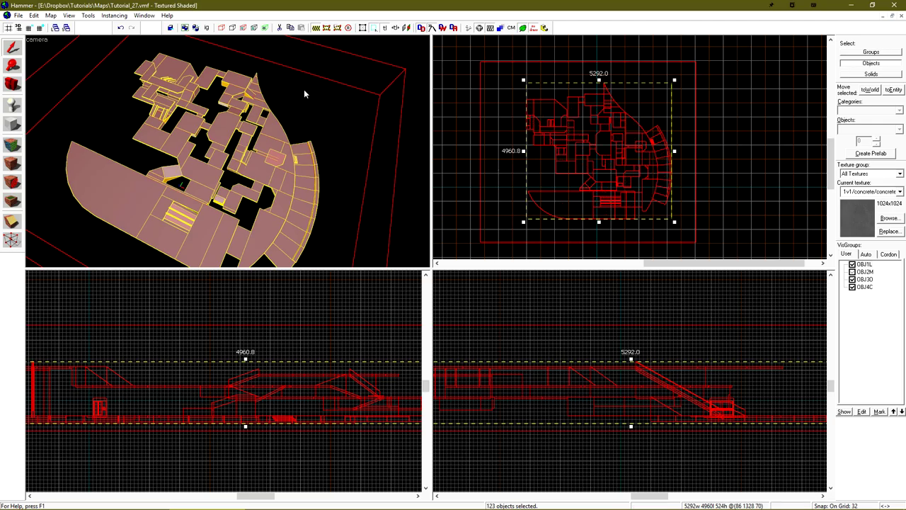
{"action": "left_click", "coordinate": [221, 28]}
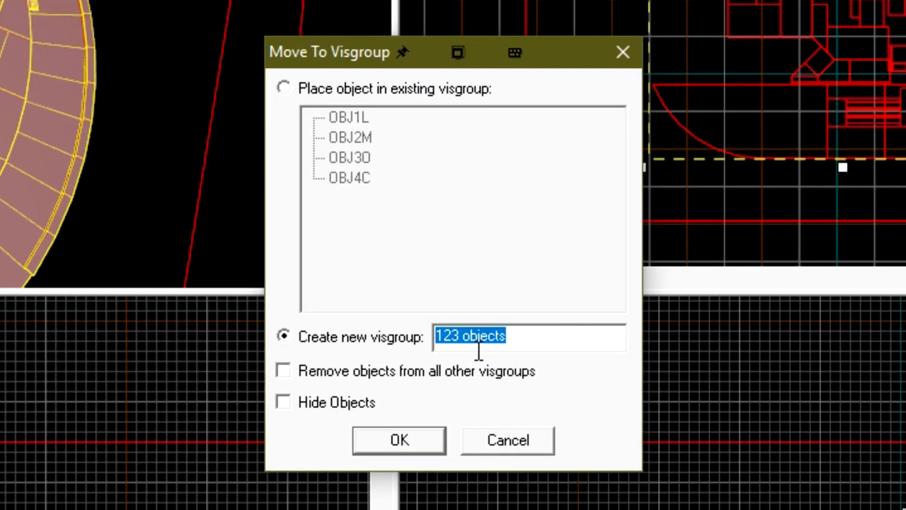
{"action": "type", "text": "tar_layo"}
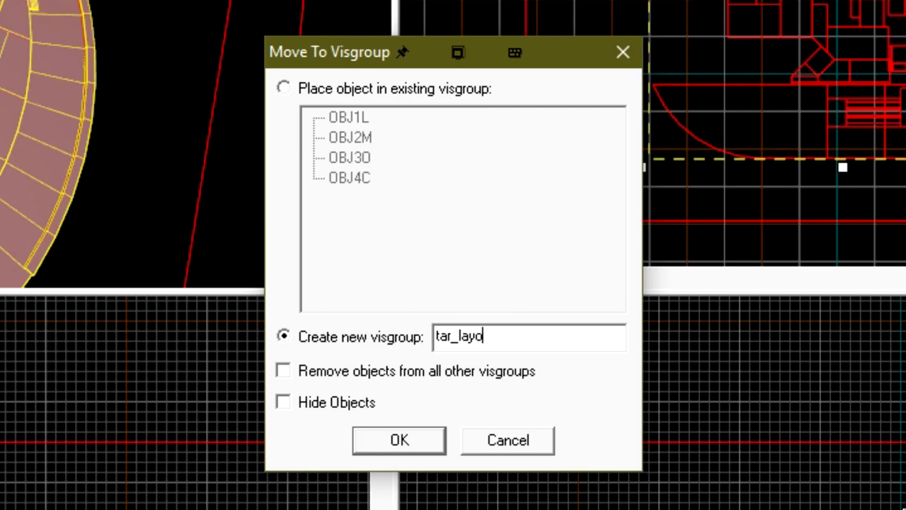
{"action": "type", "text": "ut"}
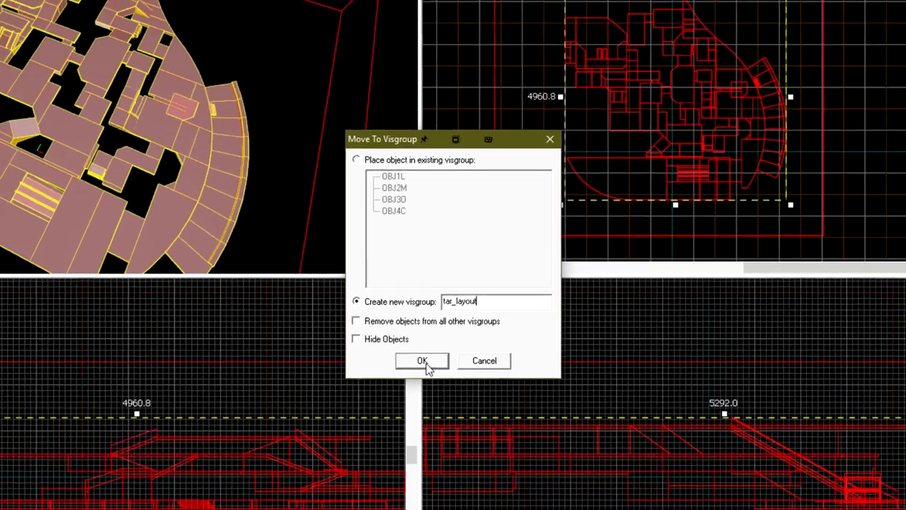
{"action": "left_click", "coordinate": [401, 441]}
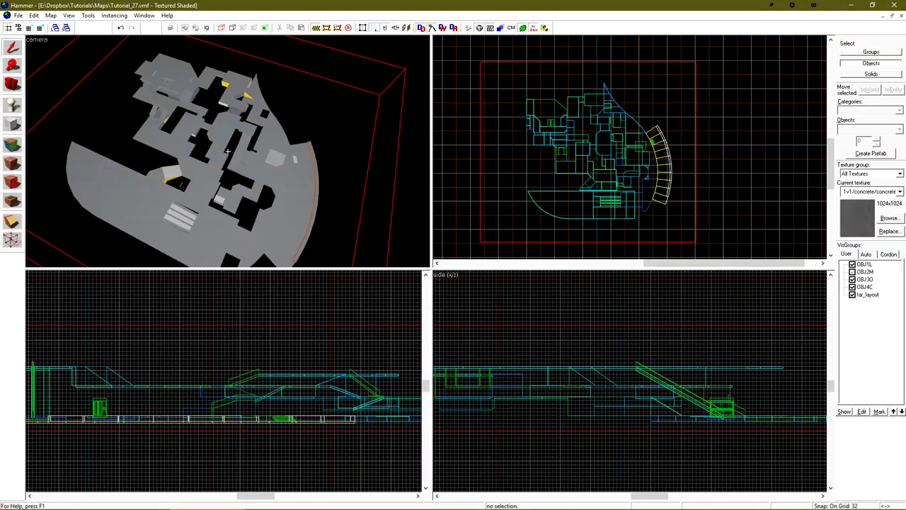
Unhide the rest of the level's geometry.
{"action": "key", "text": "w"}
{"action": "key", "text": "z"}
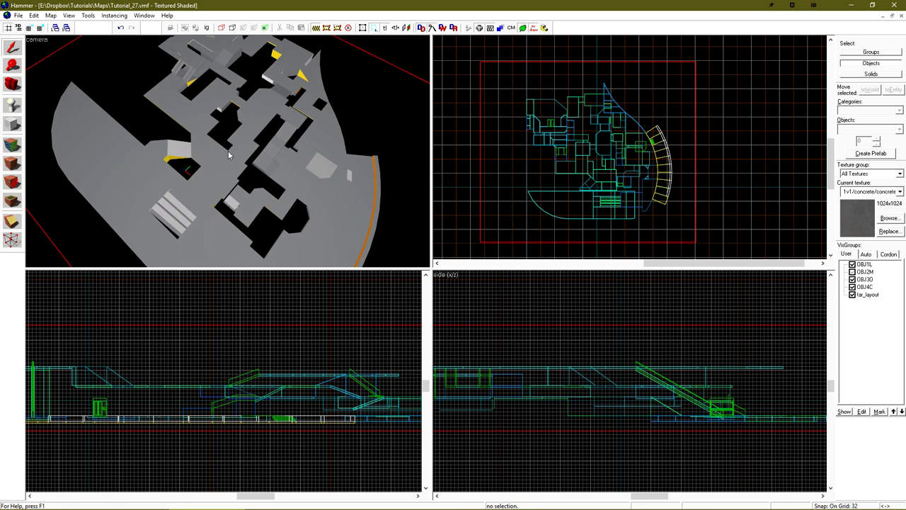
{"action": "key", "text": "u"}
{"action": "key", "text": "z"}
{"action": "key", "text": "w"}
{"action": "key", "text": "z"}
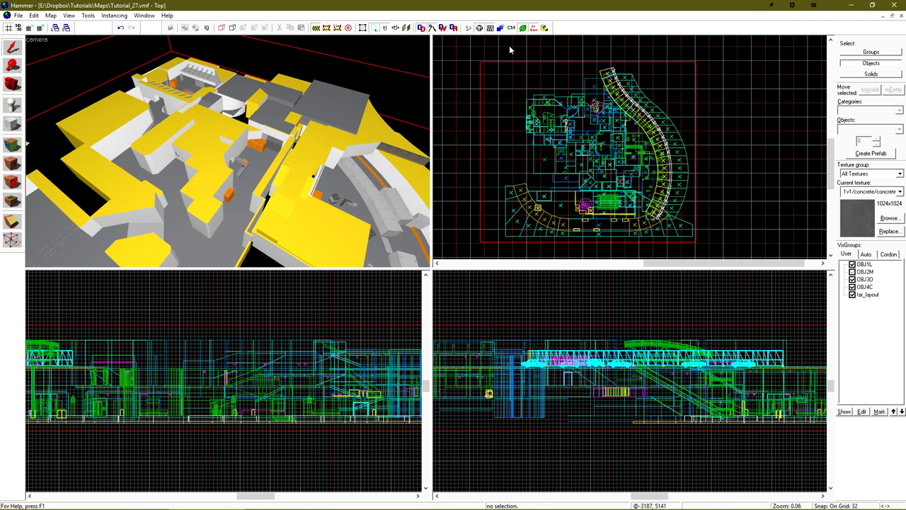
Run the map with the [TAR] Generate Radar configuration.
{"action": "left_click", "coordinate": [479, 27]}
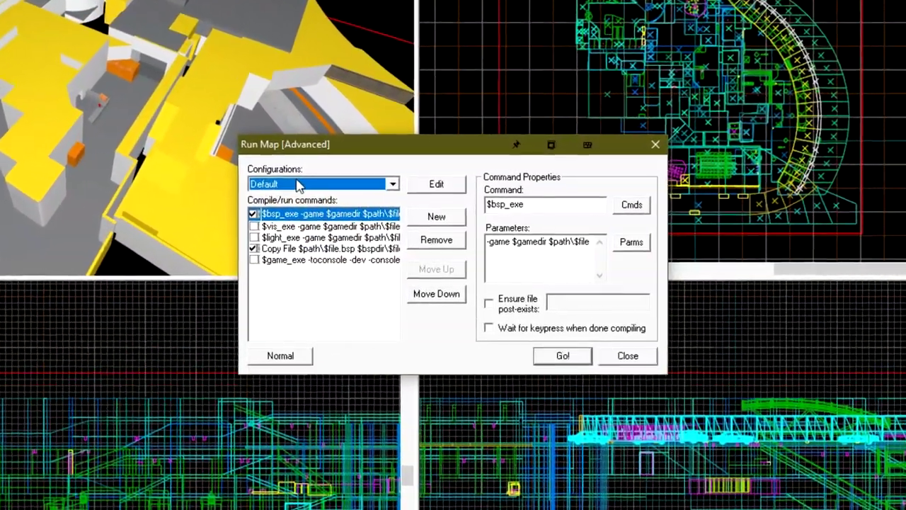
{"action": "left_click", "coordinate": [359, 211]}
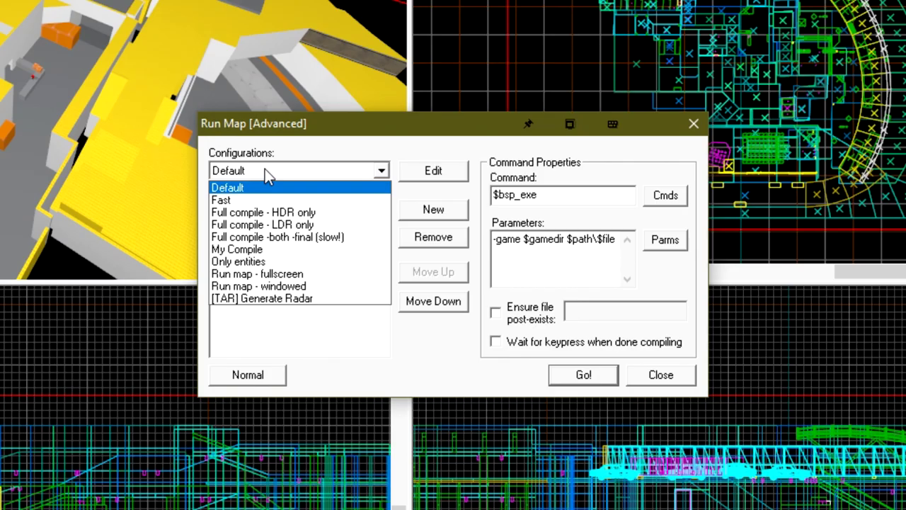
{"action": "left_click", "coordinate": [225, 301]}
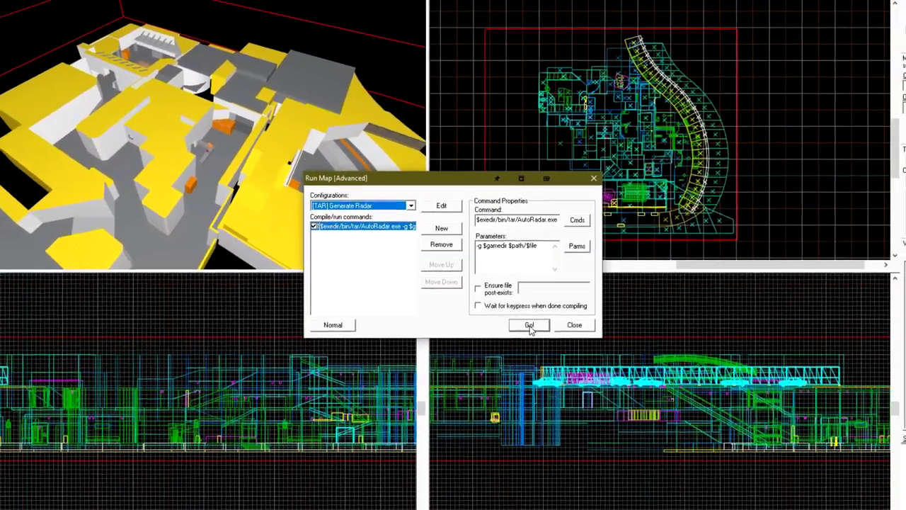
{"action": "left_click", "coordinate": [529, 325]}
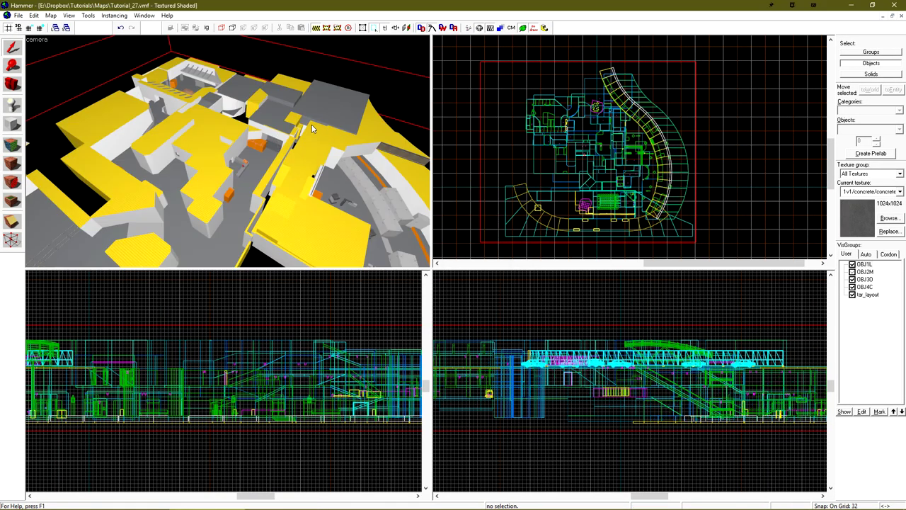
Open the generated tutorial_27_radar.dds from the csgo resource\overviews folder to inspect the radar image.
{"action": "key", "text": "super+e"}
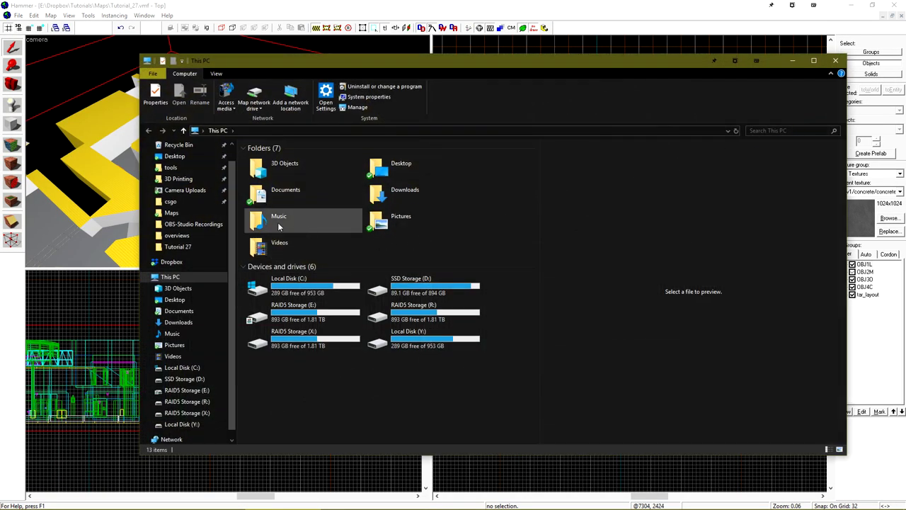
{"action": "left_click", "coordinate": [177, 201]}
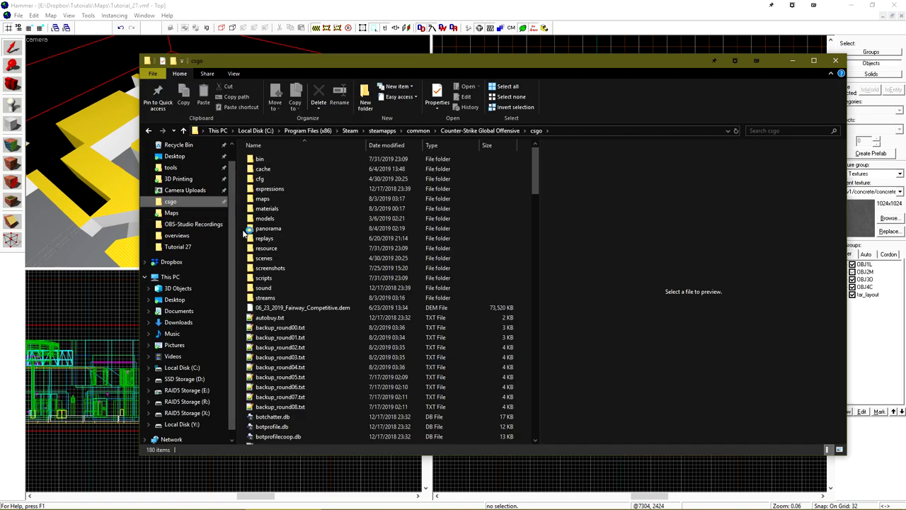
{"action": "double_click", "coordinate": [282, 248]}
{"action": "double_click", "coordinate": [284, 171]}
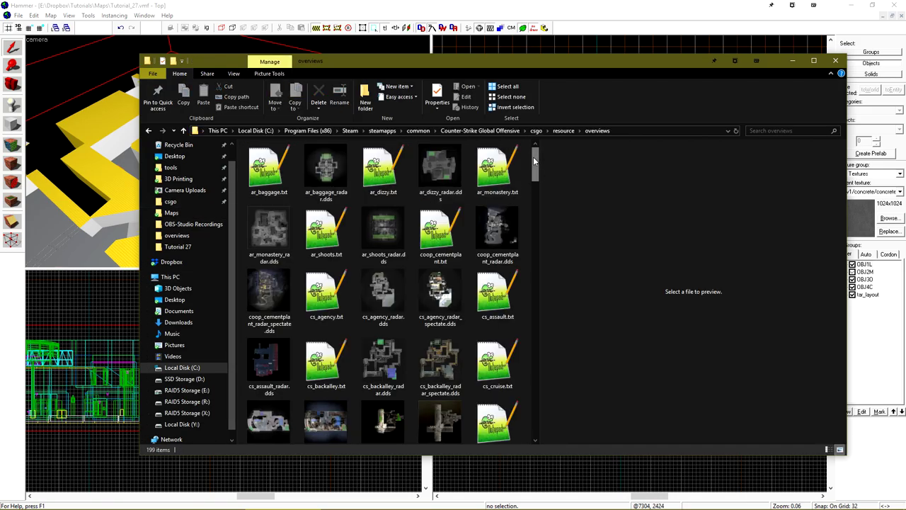
{"action": "left_click_drag", "start_coordinate": [535, 162], "coordinate": [537, 421]}
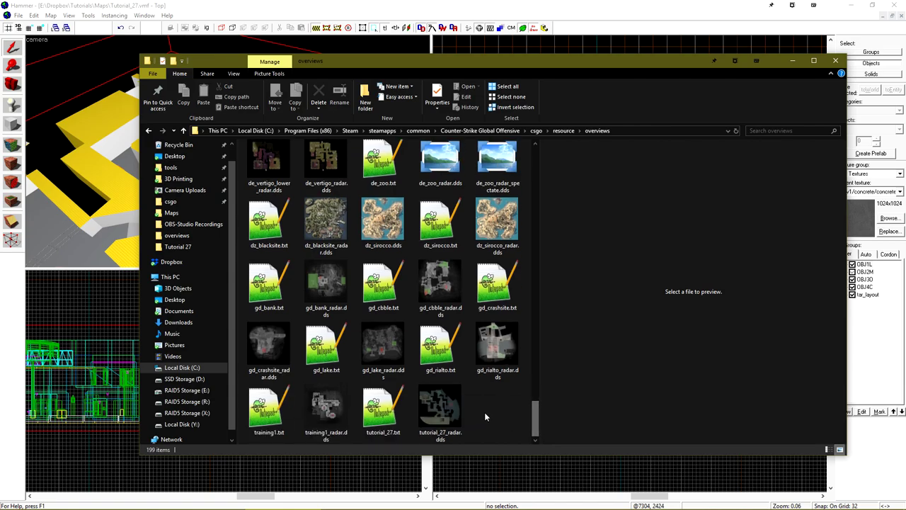
{"action": "double_click", "coordinate": [440, 409]}
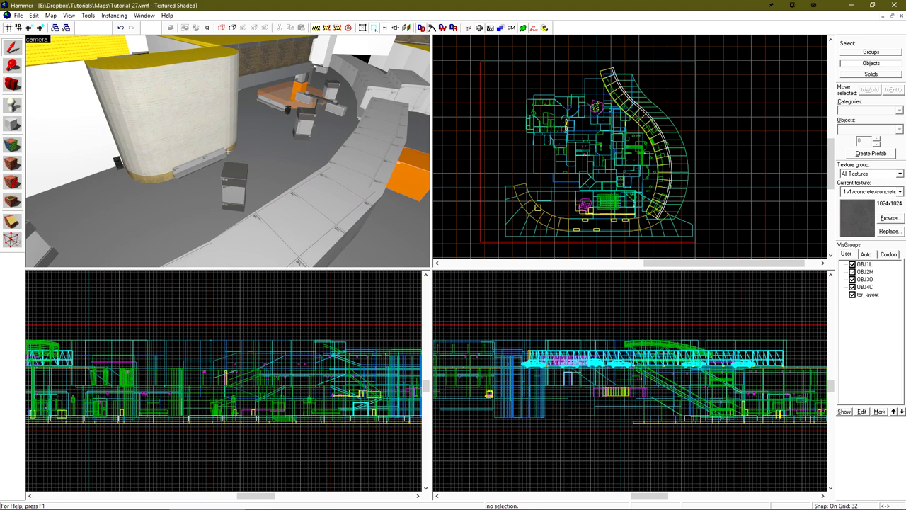
Select the grey crates along the curved outdoor walkway next to the rounded building.
{"action": "key", "text": "w"}
{"action": "key", "text": "z"}
{"action": "left_click", "coordinate": [247, 154]}
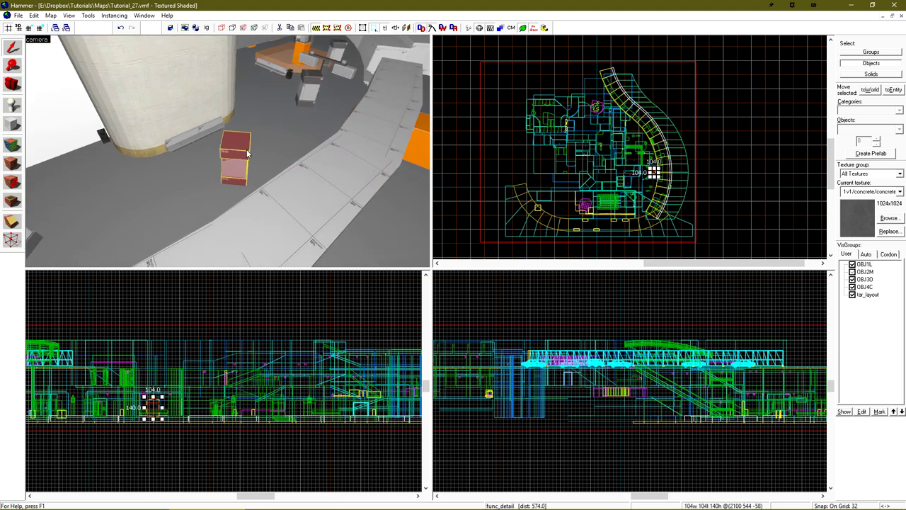
{"action": "key", "text": "z"}
{"action": "key", "text": "s"}
{"action": "key", "text": "z"}
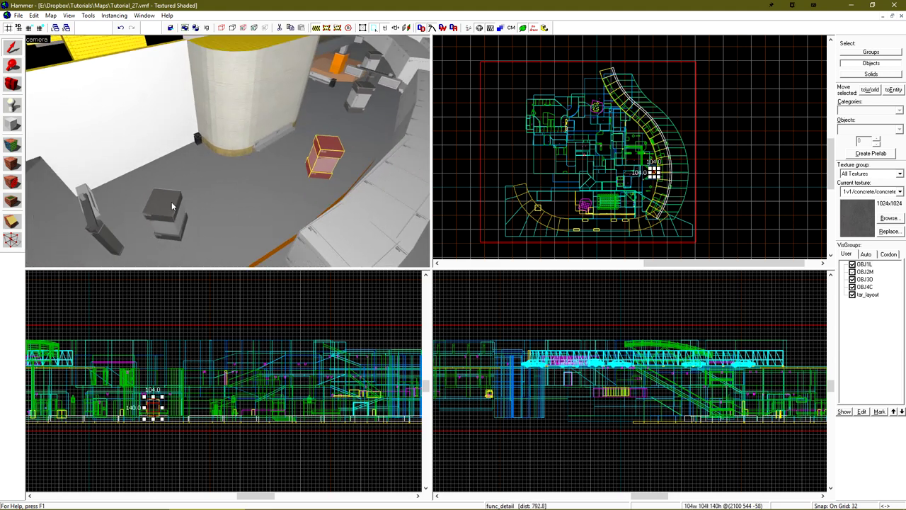
{"action": "left_click", "coordinate": [171, 206], "text": "ctrl"}
{"action": "left_click", "coordinate": [360, 97], "text": "ctrl"}
Extend the selection to the remaining crates and the benches by the bomb site, and add everything to a new visgroup named tar_cover.
{"action": "key", "text": "z"}
{"action": "key", "text": "z"}
{"action": "left_click", "coordinate": [265, 150], "text": "ctrl"}
{"action": "left_click", "coordinate": [62, 221], "text": "ctrl"}
{"action": "key", "text": "z"}
{"action": "left_click", "coordinate": [72, 165], "text": "ctrl"}
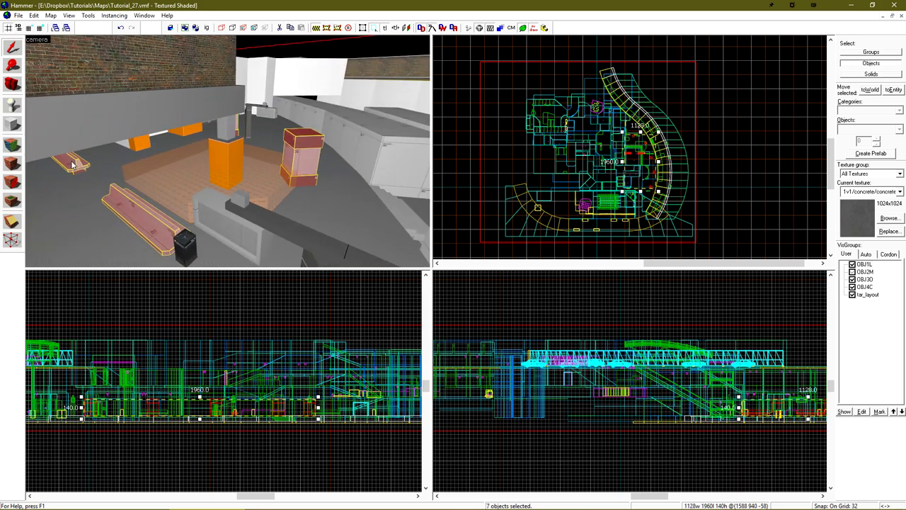
{"action": "key", "text": "z"}
{"action": "key", "text": "w"}
{"action": "key", "text": "z"}
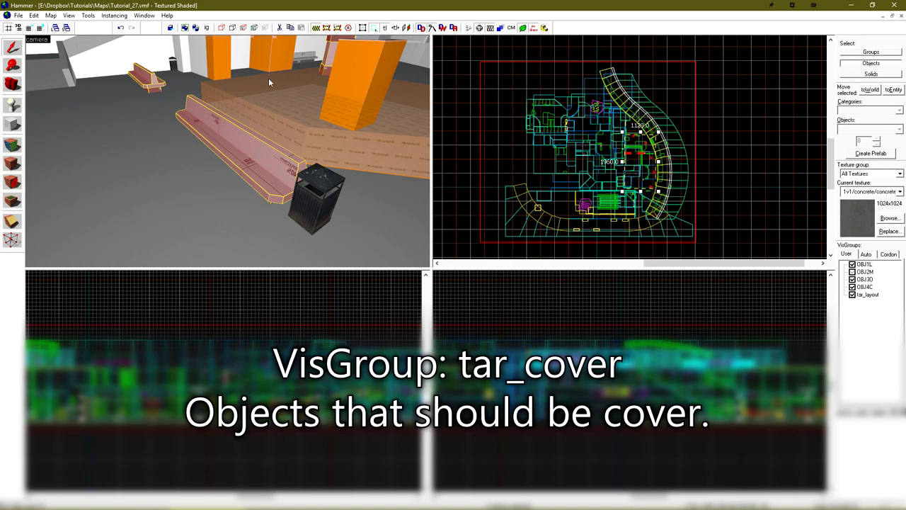
{"action": "left_click", "coordinate": [222, 28]}
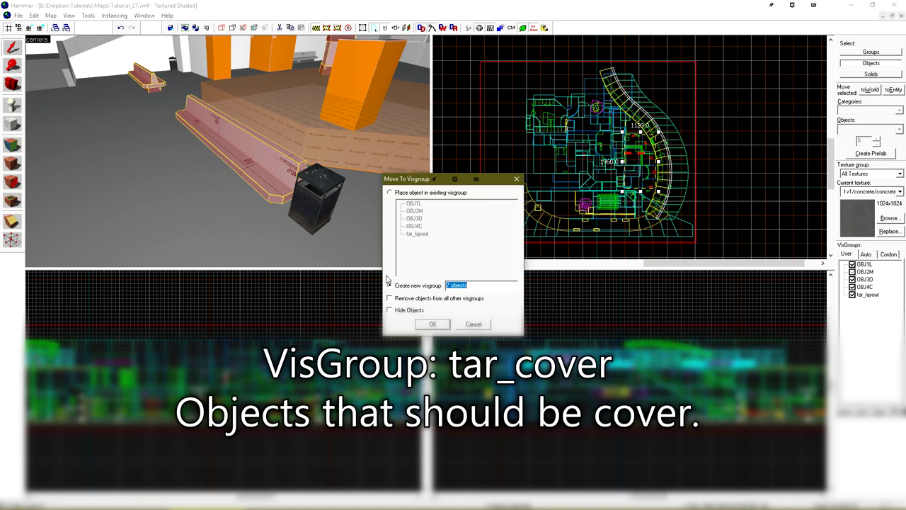
{"action": "type", "text": "tar_cover"}
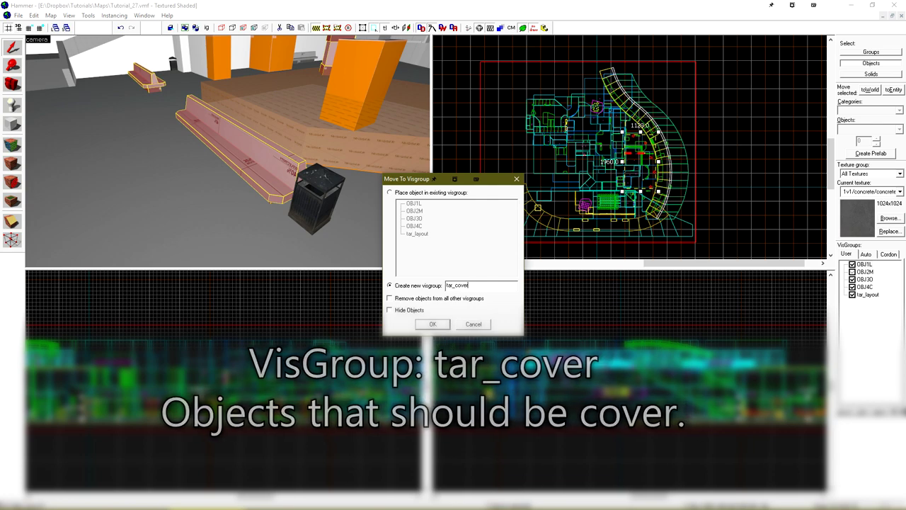
{"action": "key", "text": "Return"}
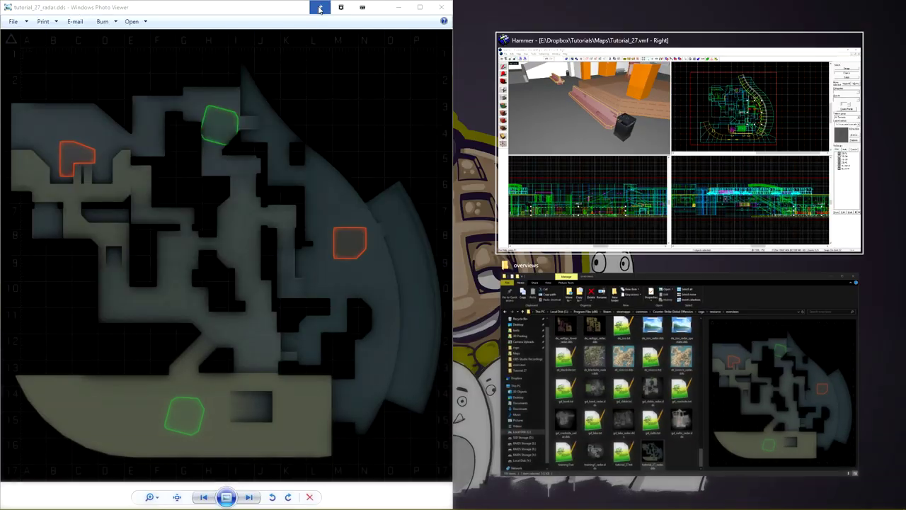
Inspect the cover objects around the eastern bomb site in the regenerated tutorial_27_radar.dds, and return to Hammer.
{"action": "left_click", "coordinate": [530, 56]}
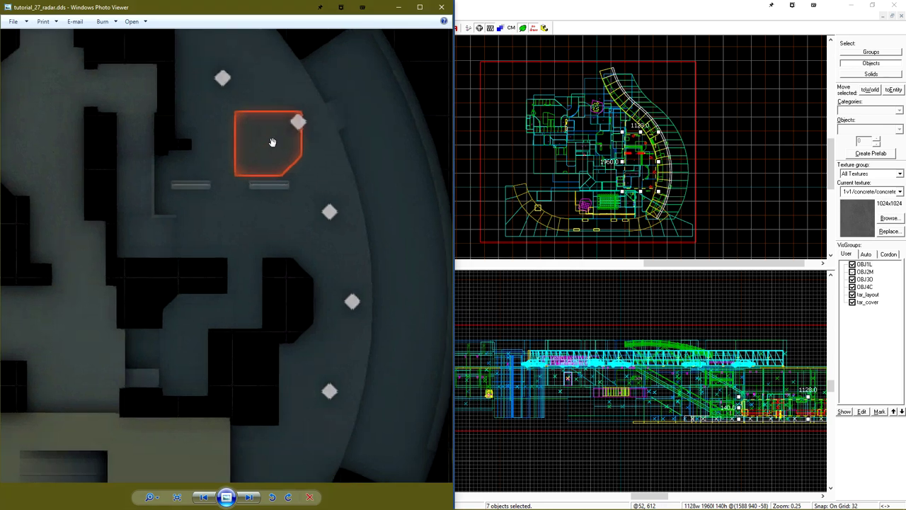
{"action": "left_click_drag", "start_coordinate": [291, 260], "coordinate": [299, 266]}
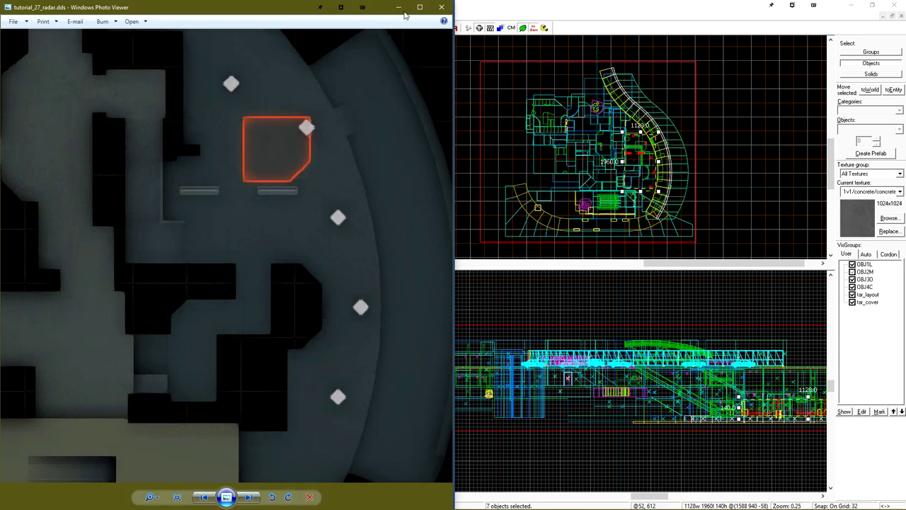
{"action": "left_click", "coordinate": [467, 6]}
Deselect the isolated cover objects and examine them in a maximized 3D view, including the yellow car and the pillars.
{"action": "key", "text": "z"}
{"action": "key", "text": "s"}
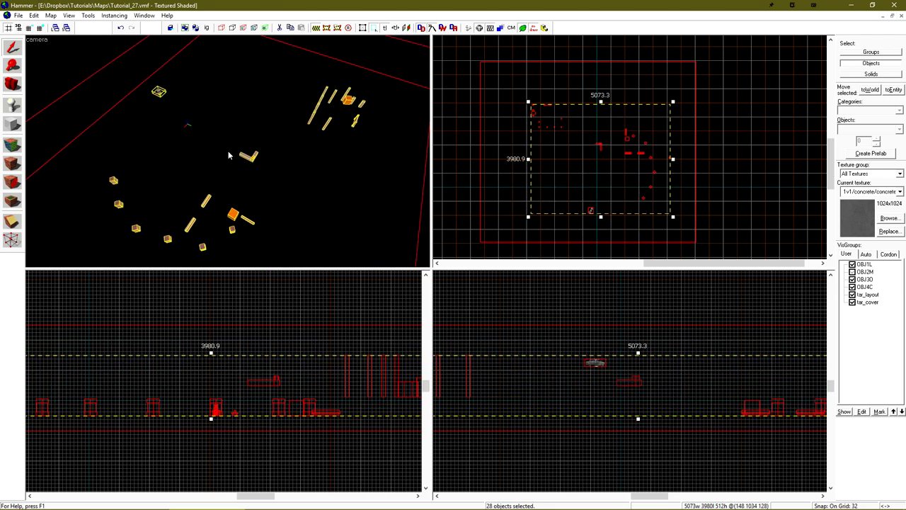
{"action": "key", "text": "shift+z"}
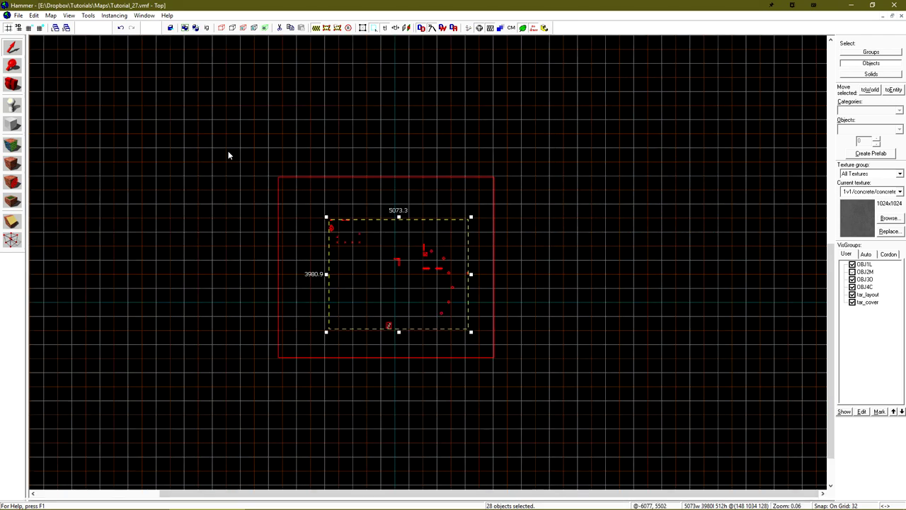
{"action": "key", "text": "shift+z"}
{"action": "left_click", "coordinate": [229, 155]}
{"action": "key", "text": "shift+z"}
{"action": "key", "text": "z"}
{"action": "key", "text": "w"}
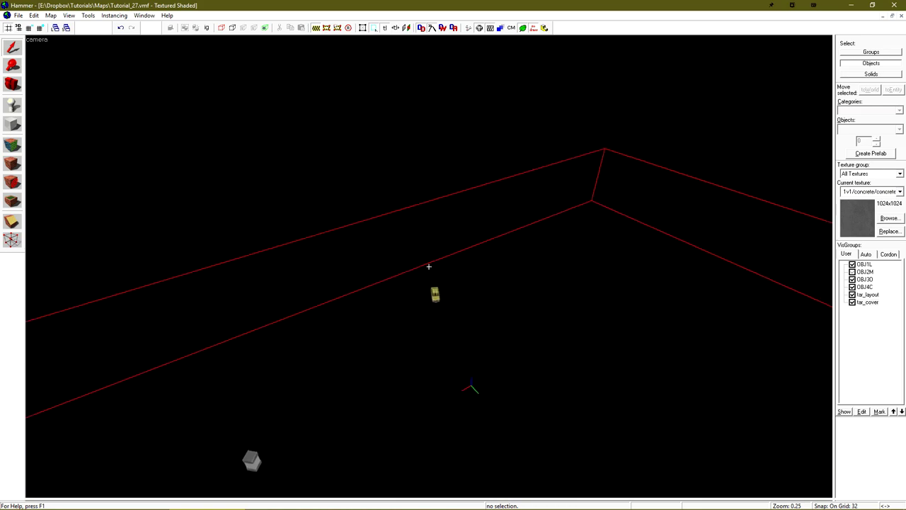
{"action": "key", "text": "a"}
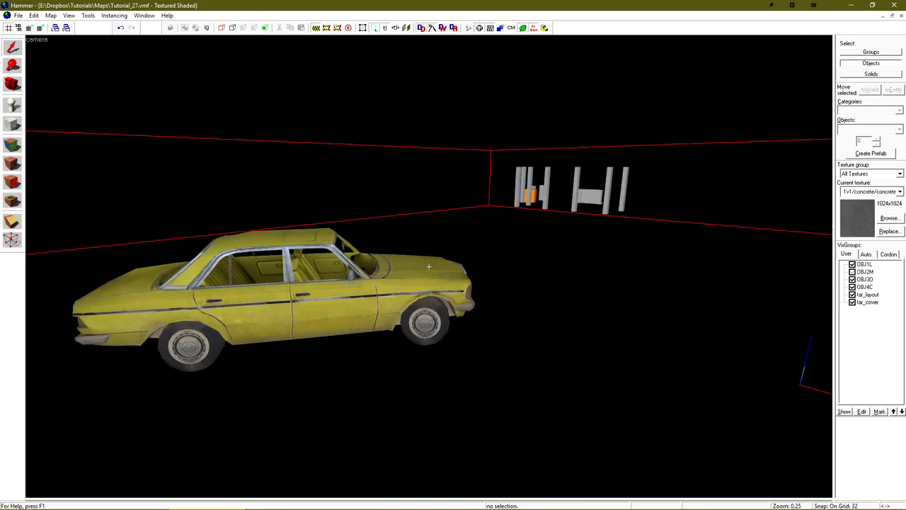
{"action": "key", "text": "s"}
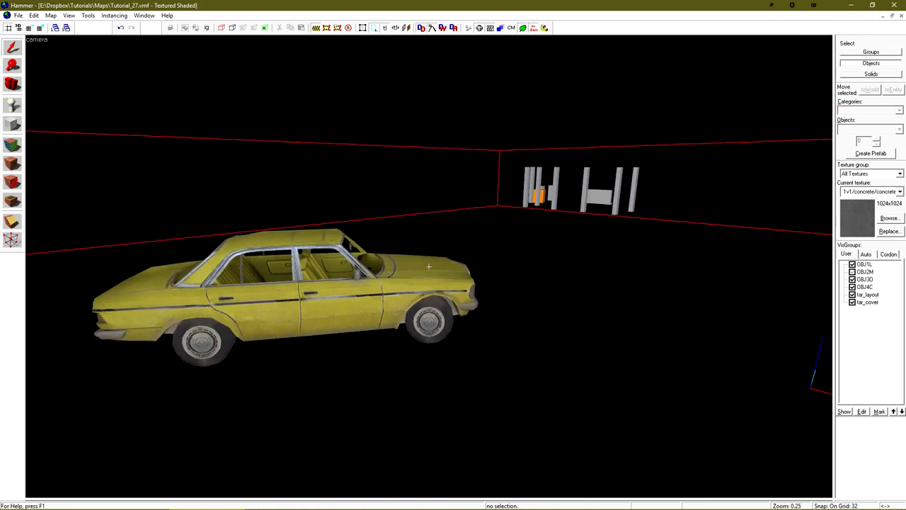
{"action": "key", "text": "s"}
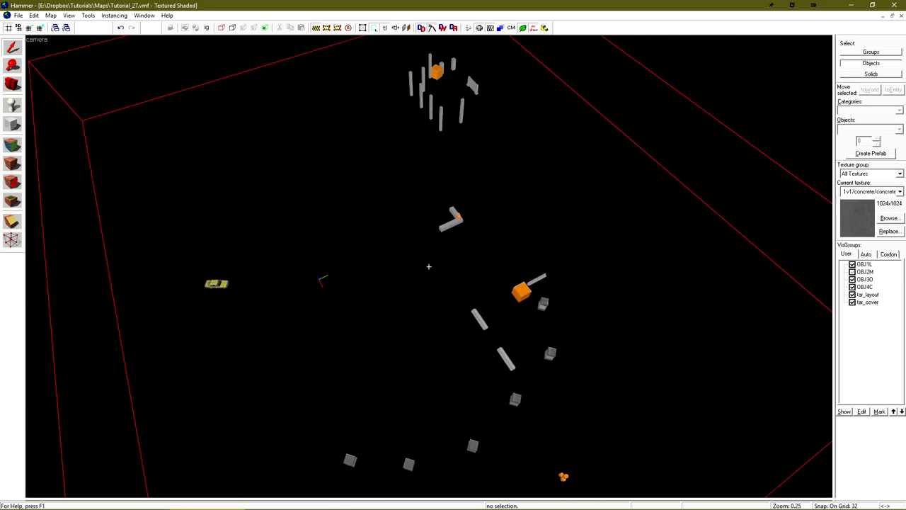
{"action": "key", "text": "z"}
Unhide the rest of the level's geometry and run the map with the [TAR] Generate Radar configuration.
{"action": "key", "text": "u"}
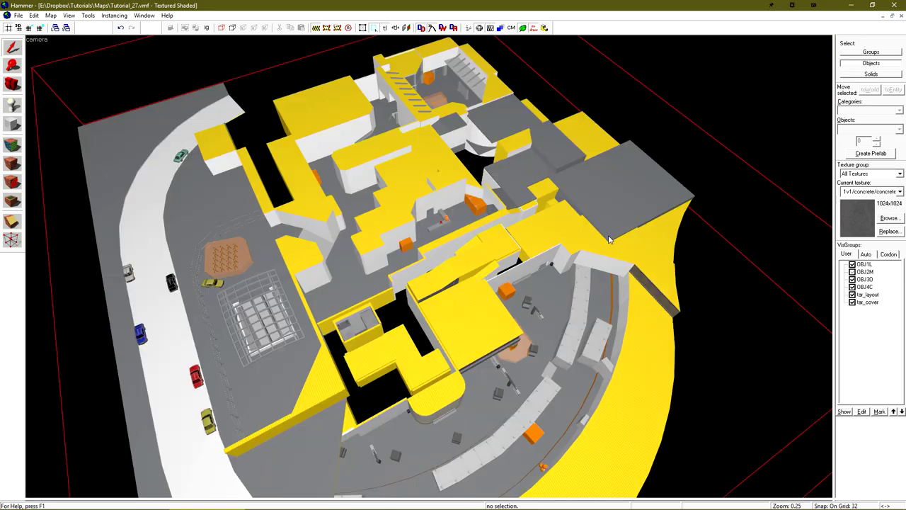
{"action": "key", "text": "F9"}
{"action": "left_click", "coordinate": [519, 315]}
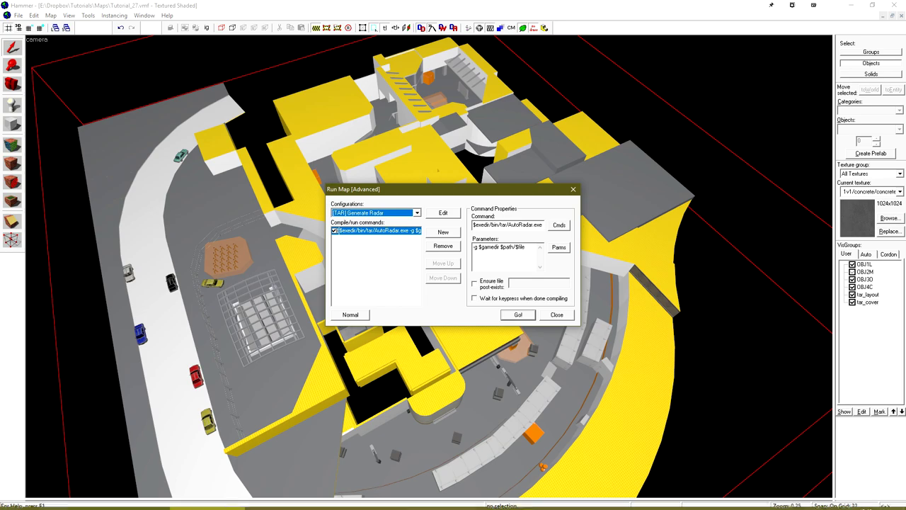
Inspect the updated radar image, checking how the car near the lower spawn and the bomb site cover are drawn.
{"action": "left_click_drag", "start_coordinate": [85, 372], "coordinate": [425, 149]}
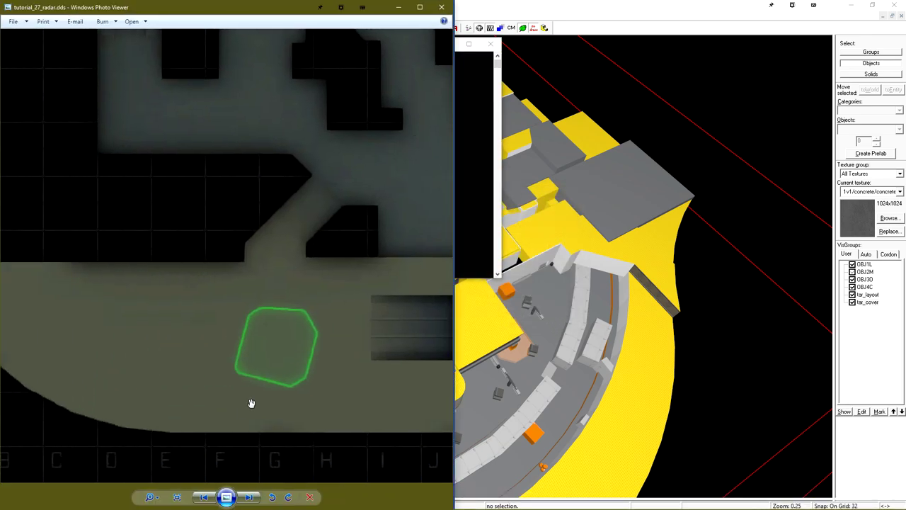
{"action": "left_click_drag", "start_coordinate": [320, 390], "coordinate": [246, 423]}
{"action": "scroll", "coordinate": [316, 380], "scroll_direction": "up", "scroll_amount": 3}
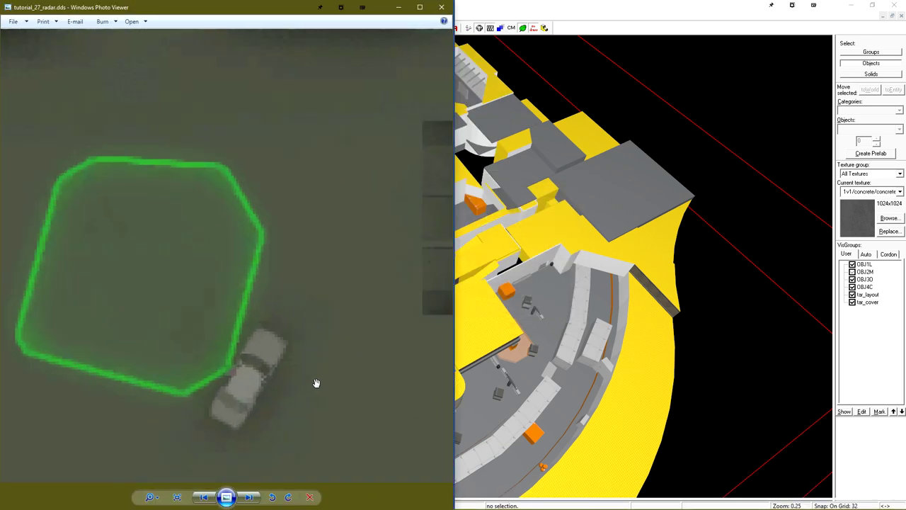
{"action": "scroll", "coordinate": [286, 378], "scroll_direction": "down", "scroll_amount": 6}
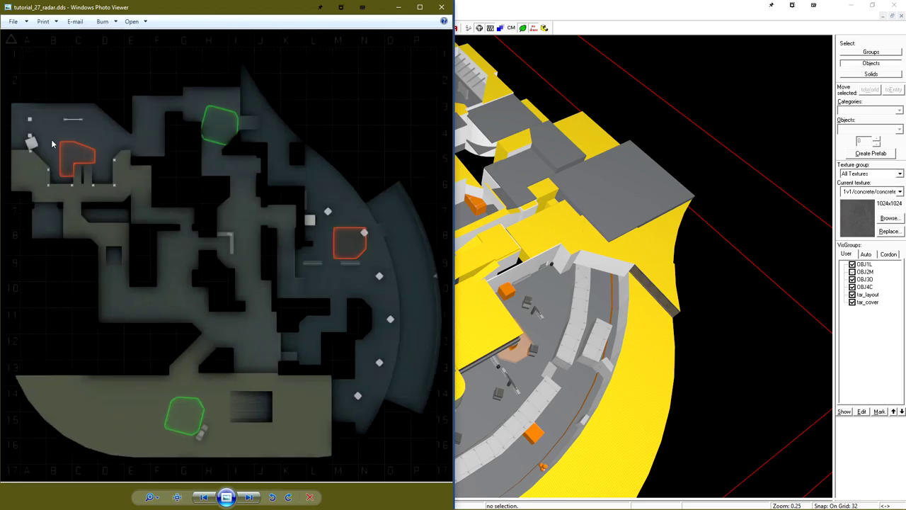
{"action": "scroll", "coordinate": [52, 144], "scroll_direction": "up", "scroll_amount": 5}
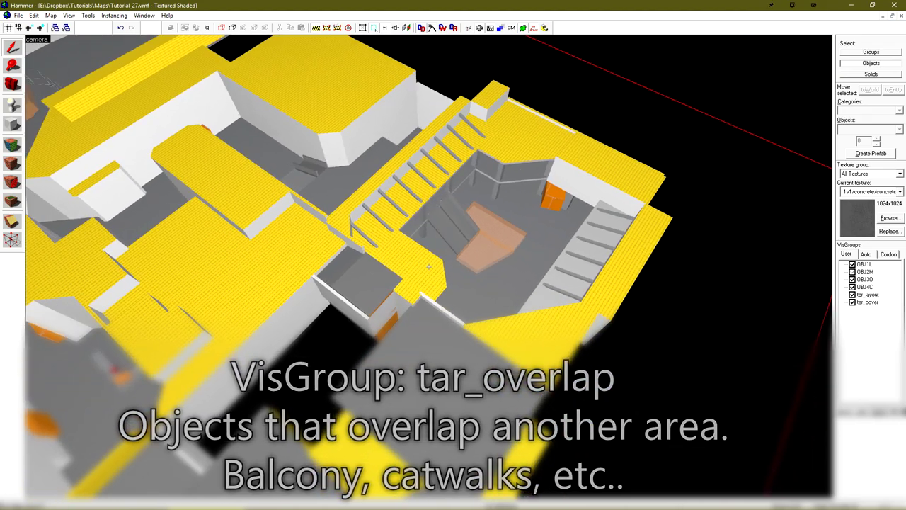
Select the balcony floor brushes that overlook the bomb site with the ramp.
{"action": "key", "text": "w"}
{"action": "key", "text": "z"}
{"action": "key", "text": "shift+z"}
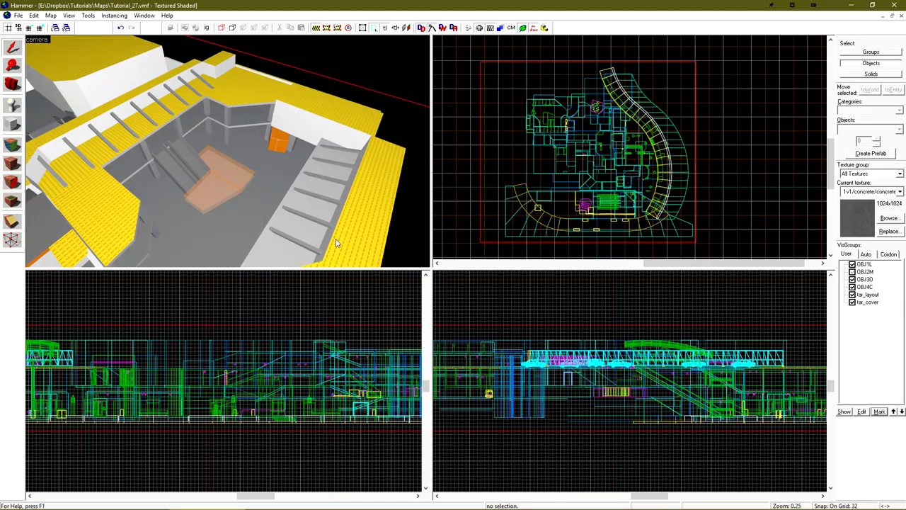
{"action": "scroll", "coordinate": [640, 140], "scroll_direction": "up", "scroll_amount": 2}
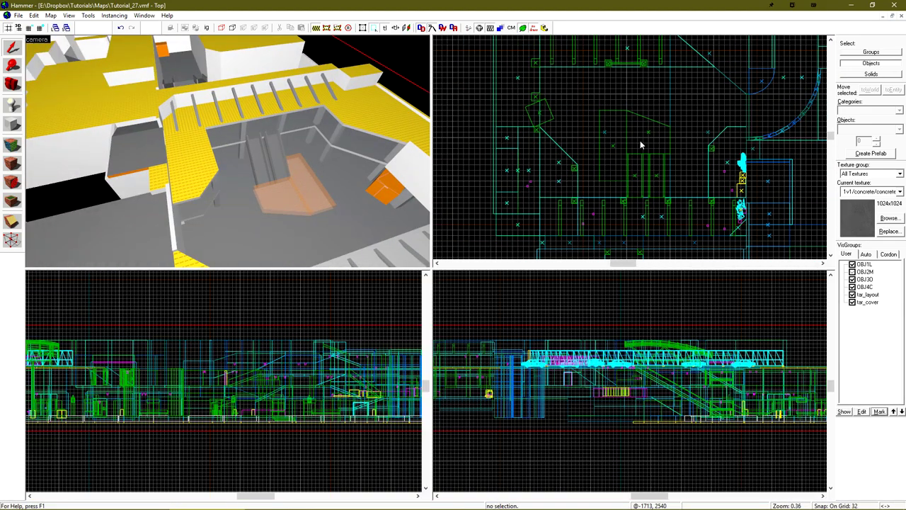
{"action": "key", "text": "z"}
{"action": "key", "text": "w"}
{"action": "key", "text": "z"}
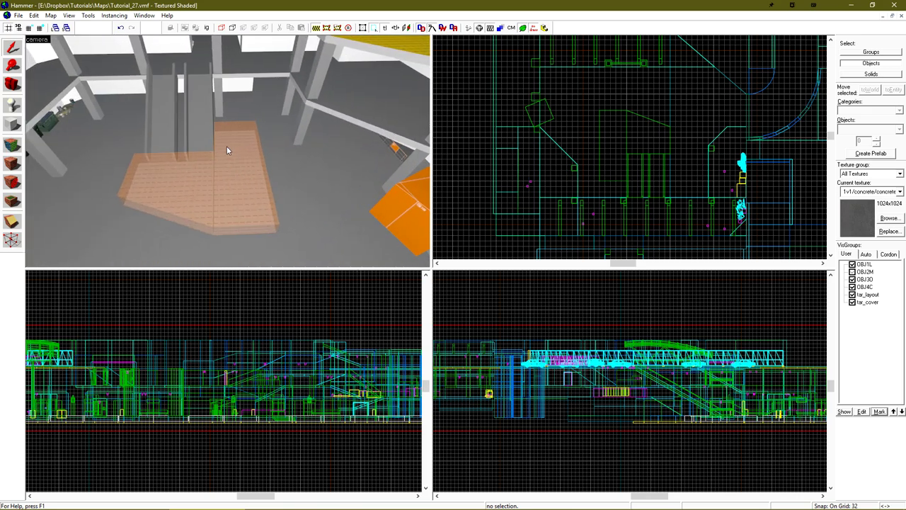
{"action": "left_click_drag", "start_coordinate": [226, 146], "coordinate": [155, 102]}
{"action": "key", "text": "shift+z"}
{"action": "key", "text": "shift+z"}
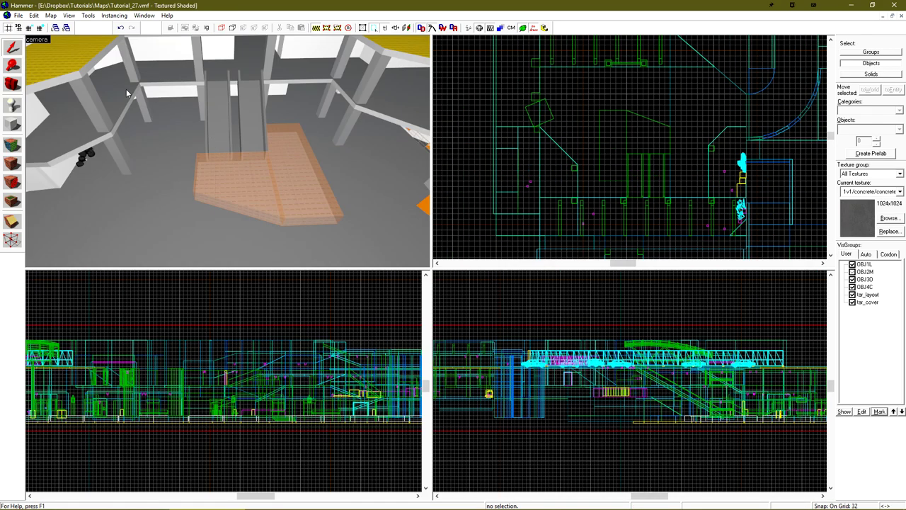
{"action": "left_click", "coordinate": [86, 108]}
{"action": "key", "text": "shift+z"}
{"action": "left_click", "coordinate": [209, 146]}
{"action": "left_click", "coordinate": [309, 114], "text": "ctrl"}
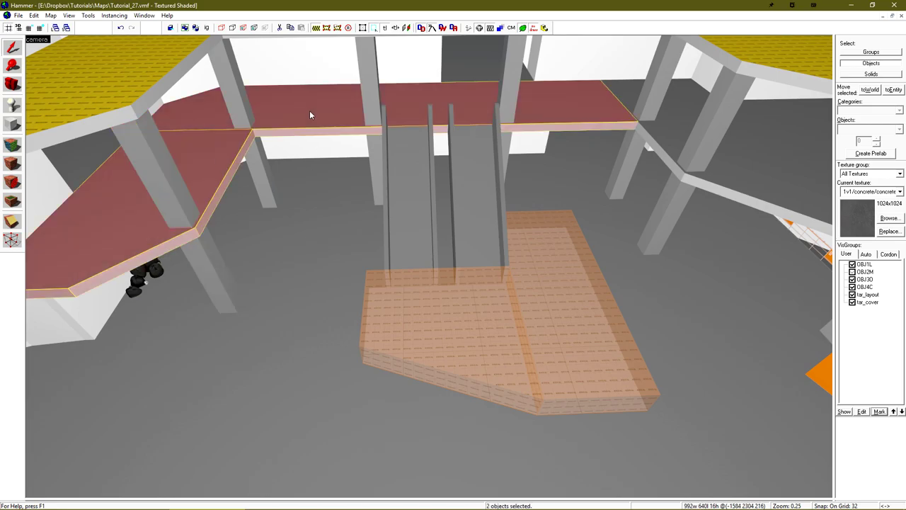
{"action": "left_click", "coordinate": [665, 139], "text": "ctrl"}
{"action": "left_click", "coordinate": [799, 132], "text": "ctrl"}
Add the adjoining walkway floor brushes behind the wall to the selection and place all of them in a new visgroup named tar_overlap.
{"action": "key", "text": "z"}
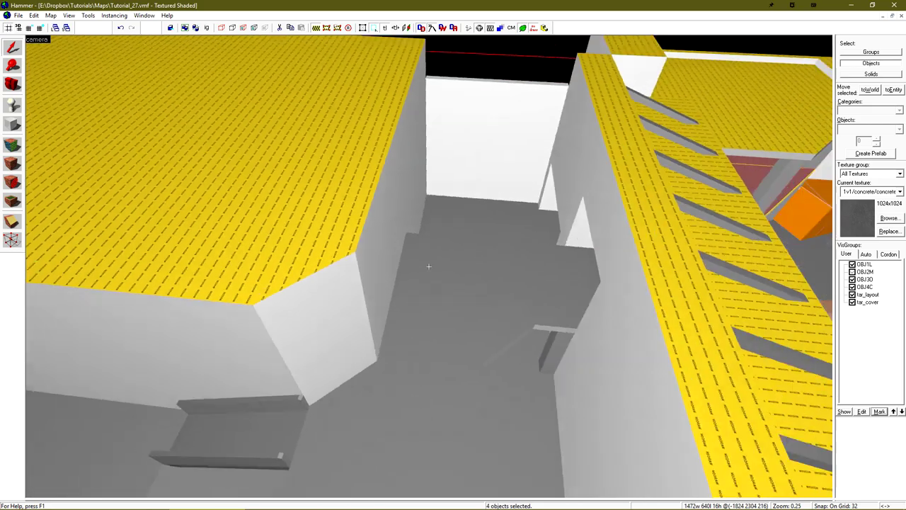
{"action": "key", "text": "z"}
{"action": "left_click", "coordinate": [424, 267], "text": "ctrl"}
{"action": "key", "text": "z"}
{"action": "key", "text": "z"}
{"action": "left_click", "coordinate": [242, 28]}
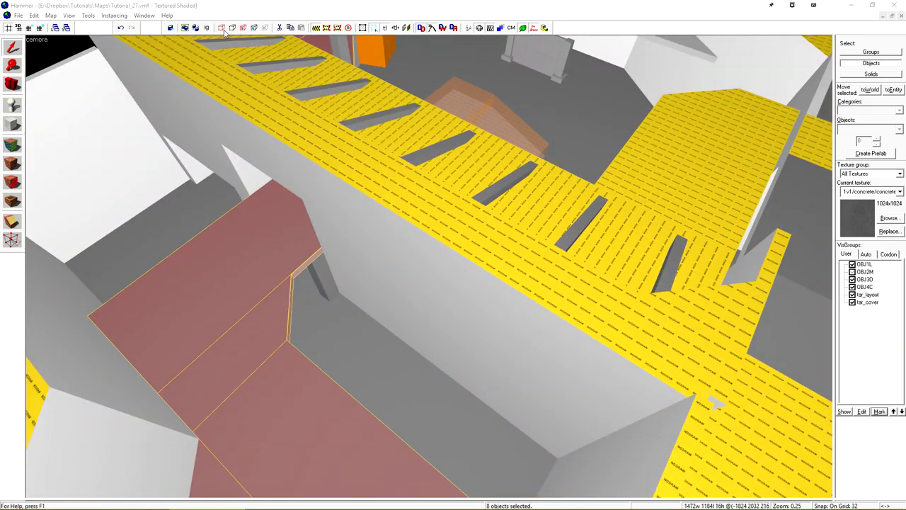
{"action": "type", "text": "tar_overlap"}
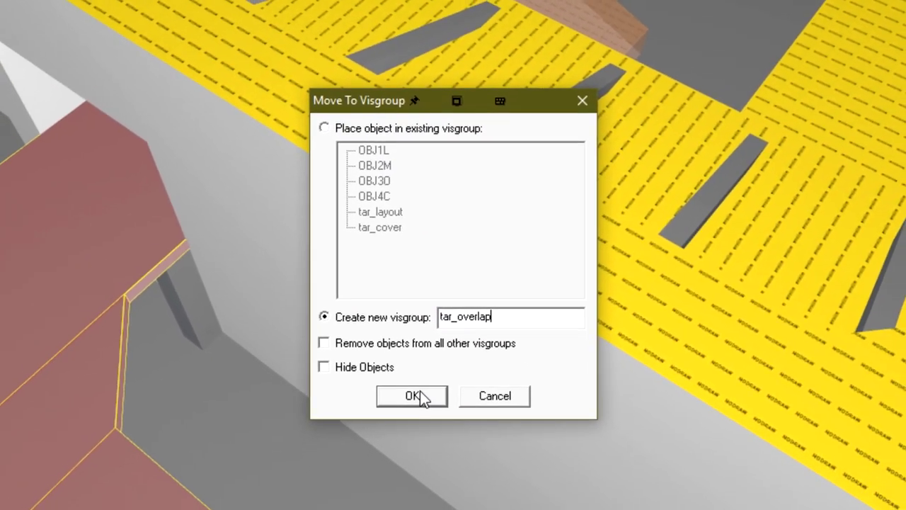
{"action": "left_click", "coordinate": [399, 440]}
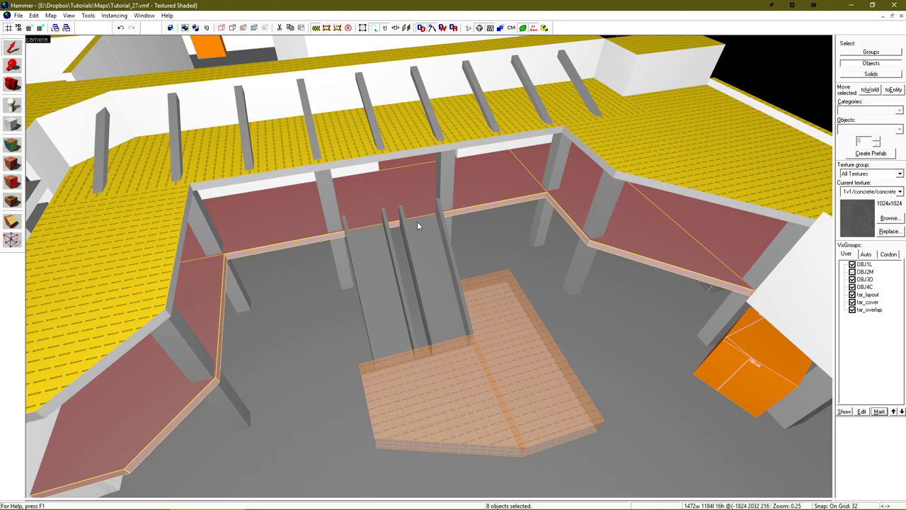
Remove the selected balcony brushes from the tar_layout visgroup in their object properties, keeping them in tar_overlap.
{"action": "key", "text": "alt+Return"}
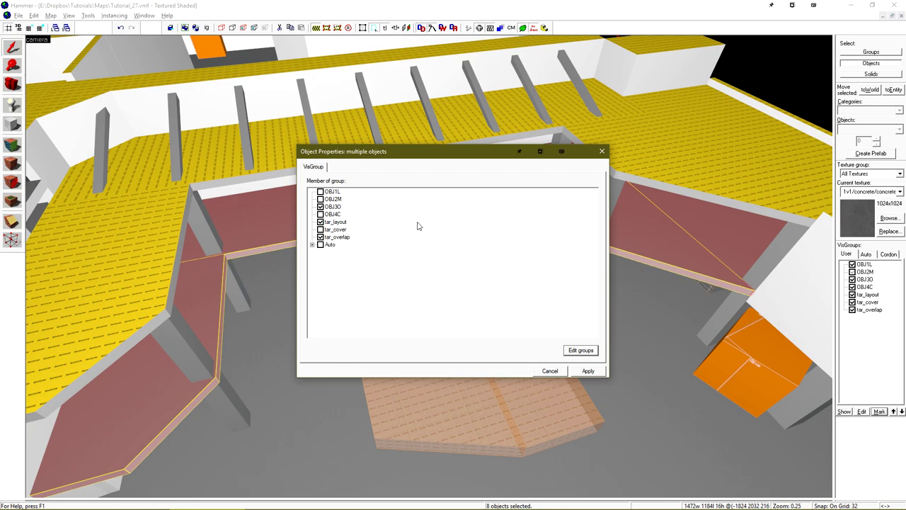
{"action": "left_click_drag", "start_coordinate": [419, 158], "coordinate": [426, 240]}
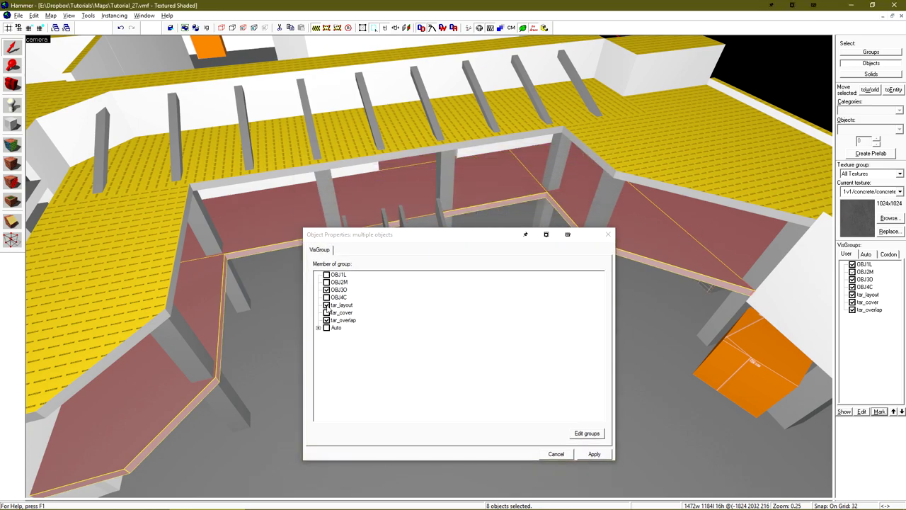
{"action": "left_click", "coordinate": [594, 454]}
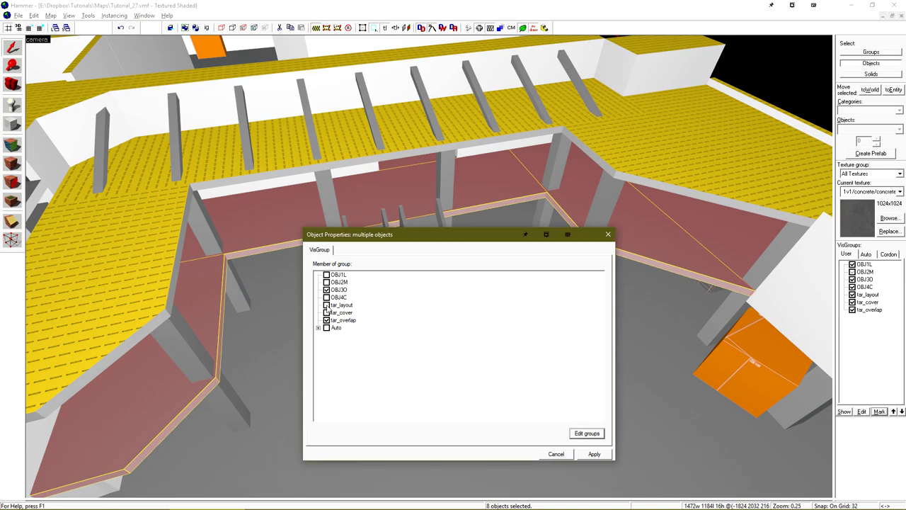
{"action": "left_click", "coordinate": [557, 454]}
Deselect the balcony brushes and run the map with the AutoRadar command to regenerate the radar.
{"action": "key", "text": "z"}
{"action": "key", "text": "z"}
{"action": "key", "text": "Escape"}
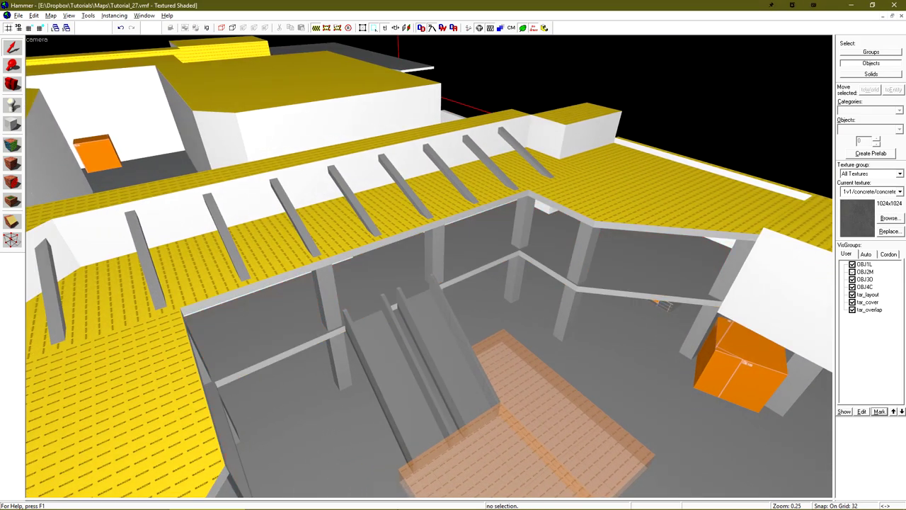
{"action": "left_click", "coordinate": [356, 500]}
{"action": "left_click", "coordinate": [468, 28]}
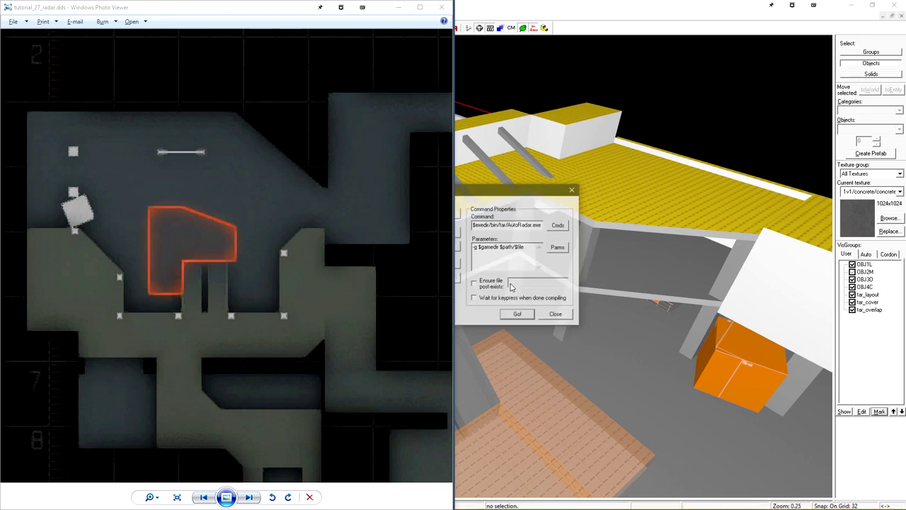
Regenerate the radar with the AutoRadar command and examine the overlap areas around the balcony bomb site on the image.
{"action": "left_click", "coordinate": [515, 318]}
{"action": "scroll", "coordinate": [199, 295], "scroll_direction": "up", "scroll_amount": 1}
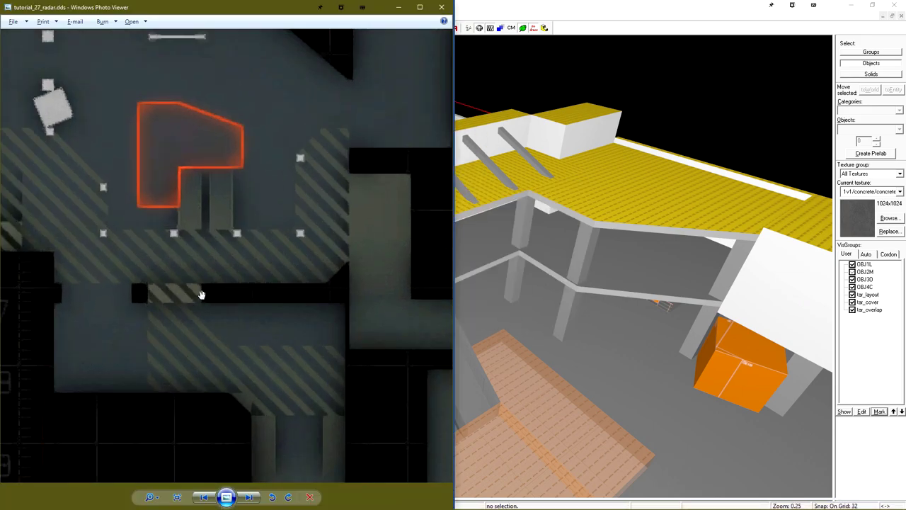
{"action": "left_click_drag", "start_coordinate": [199, 295], "coordinate": [240, 337]}
{"action": "left_click_drag", "start_coordinate": [204, 397], "coordinate": [266, 327]}
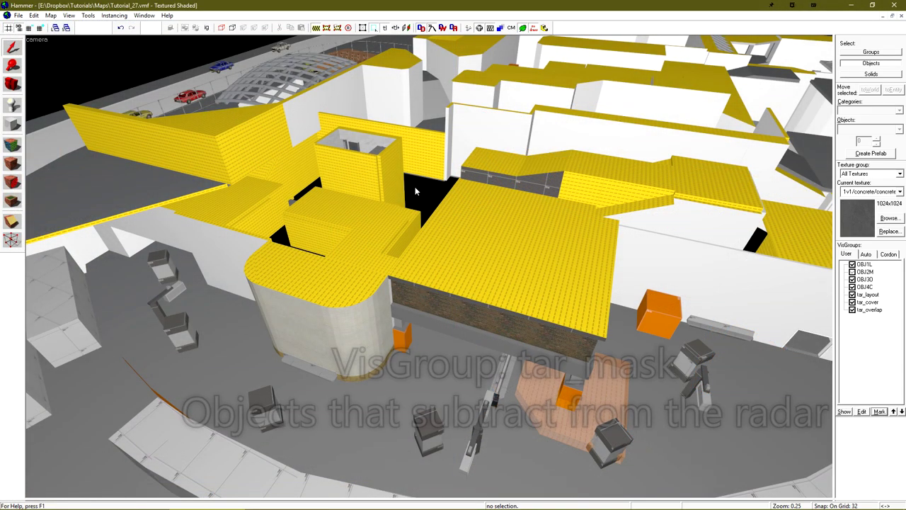
Select the curved row of container brushes with the adjoining orange crate and place them in a new visgroup named tar_mask.
{"action": "key", "text": "z"}
{"action": "key", "text": "w"}
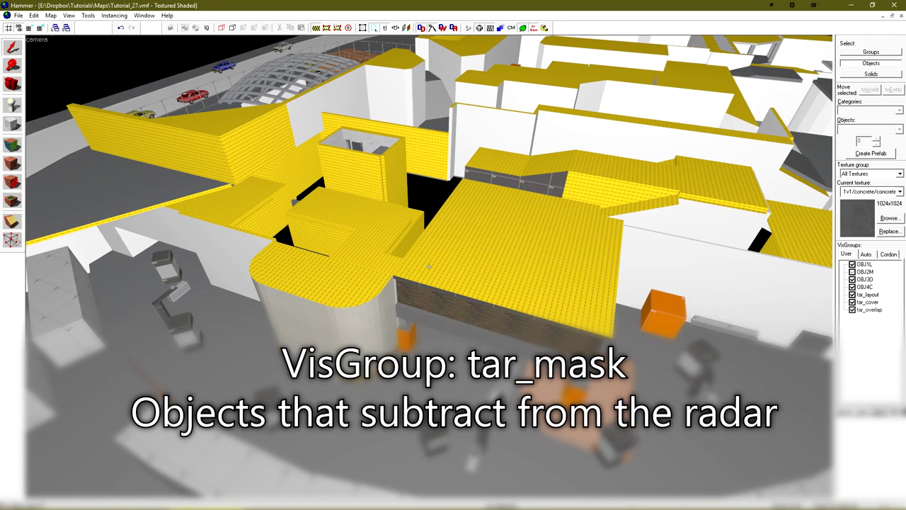
{"action": "key", "text": "s"}
{"action": "key", "text": "z"}
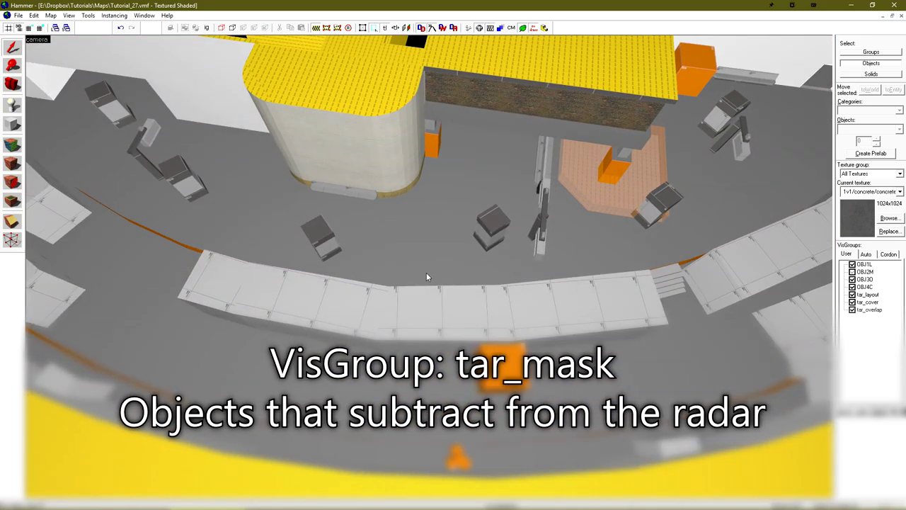
{"action": "key", "text": "d"}
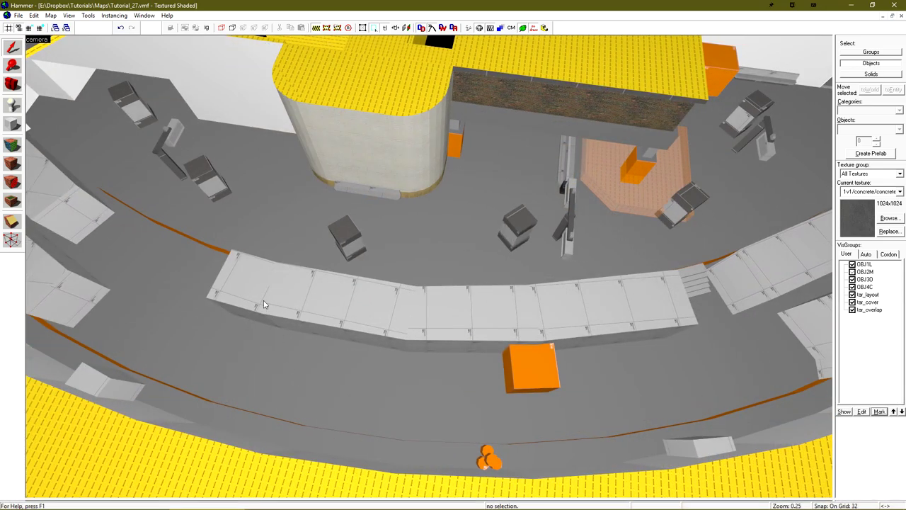
{"action": "left_click", "coordinate": [263, 299]}
{"action": "left_click", "coordinate": [388, 325], "text": "ctrl"}
{"action": "left_click", "coordinate": [553, 310], "text": "ctrl"}
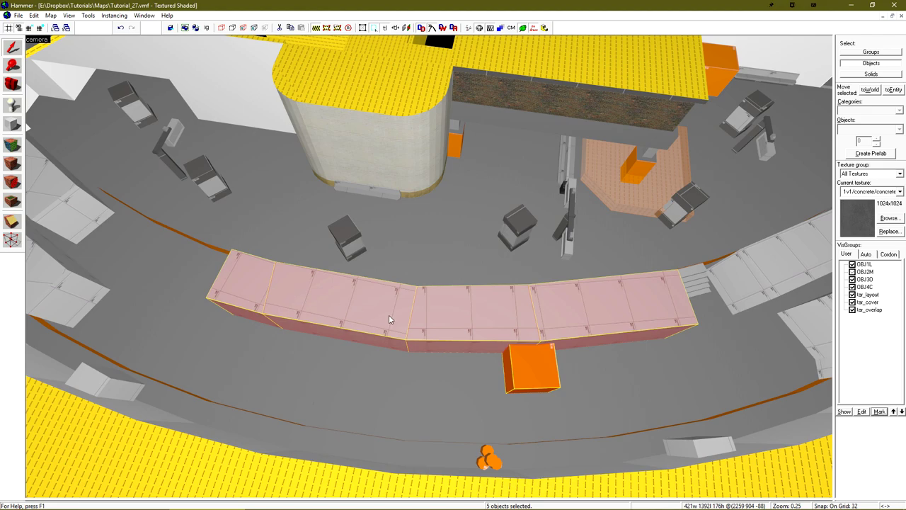
{"action": "left_click", "coordinate": [221, 28]}
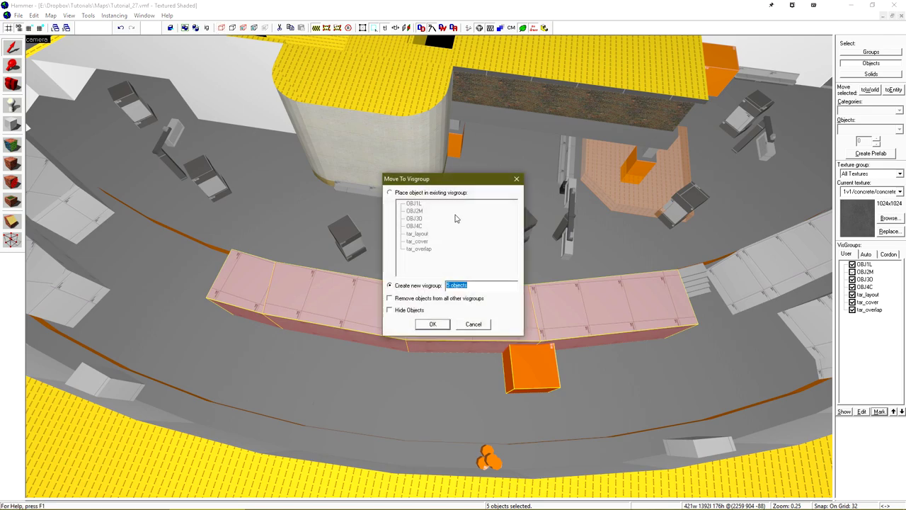
{"action": "type", "text": "tar_mask"}
{"action": "left_click", "coordinate": [439, 325]}
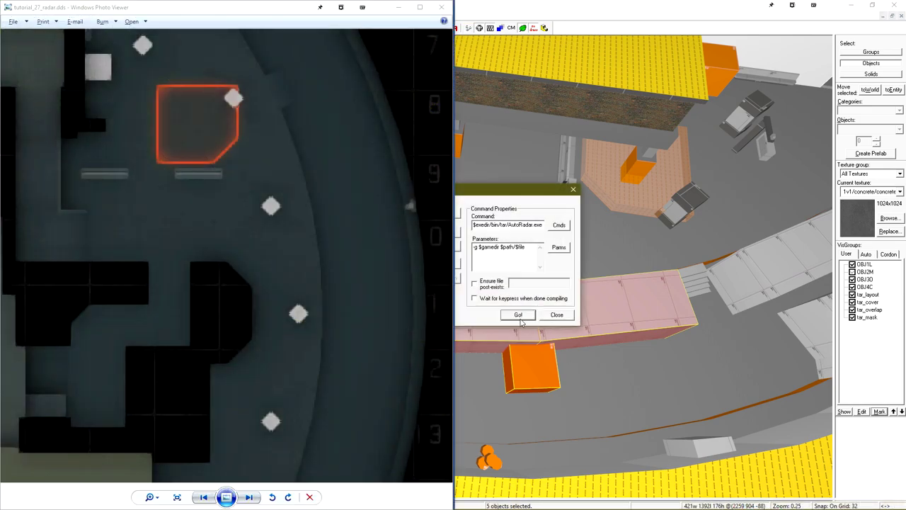
Run the map with the AutoRadar command to apply the container mask, and minimise the radar image after viewing it.
{"action": "left_click", "coordinate": [520, 317]}
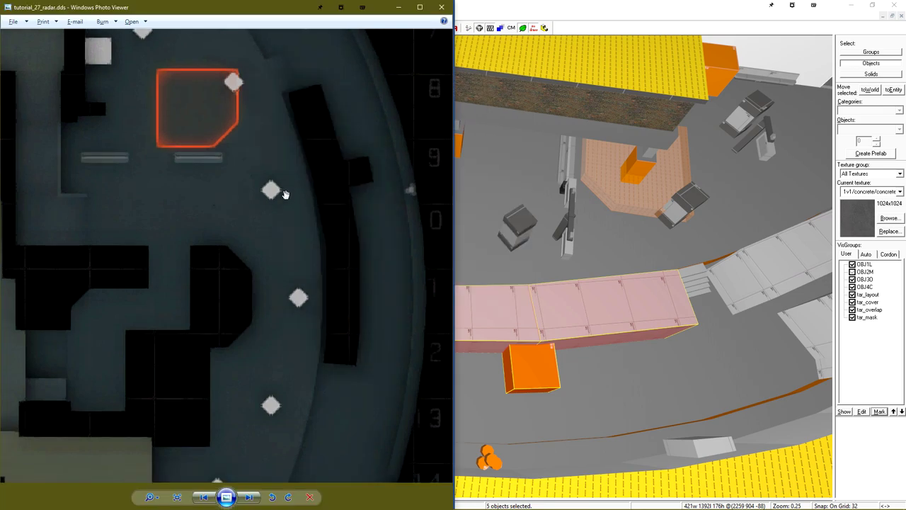
{"action": "left_click", "coordinate": [556, 12]}
{"action": "left_click", "coordinate": [398, 8]}
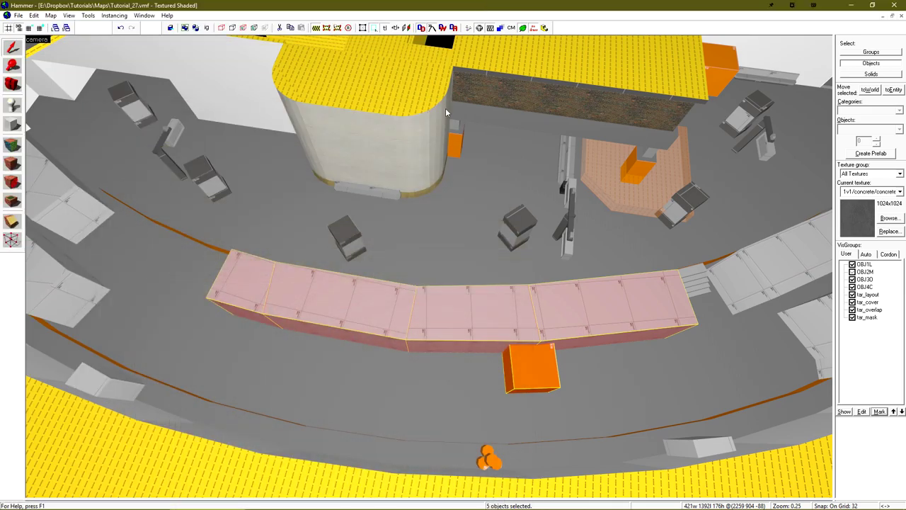
Select all the container rows, the rounded pillar pieces and the orange blocks and place them in the existing tar_mask visgroup.
{"action": "key", "text": "z"}
{"action": "key", "text": "s"}
{"action": "key", "text": "z"}
{"action": "key", "text": "a"}
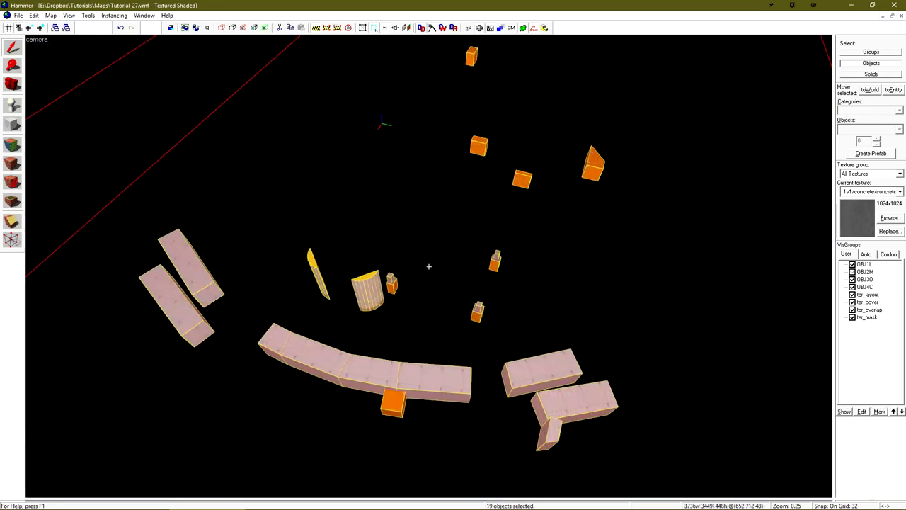
{"action": "key", "text": "z"}
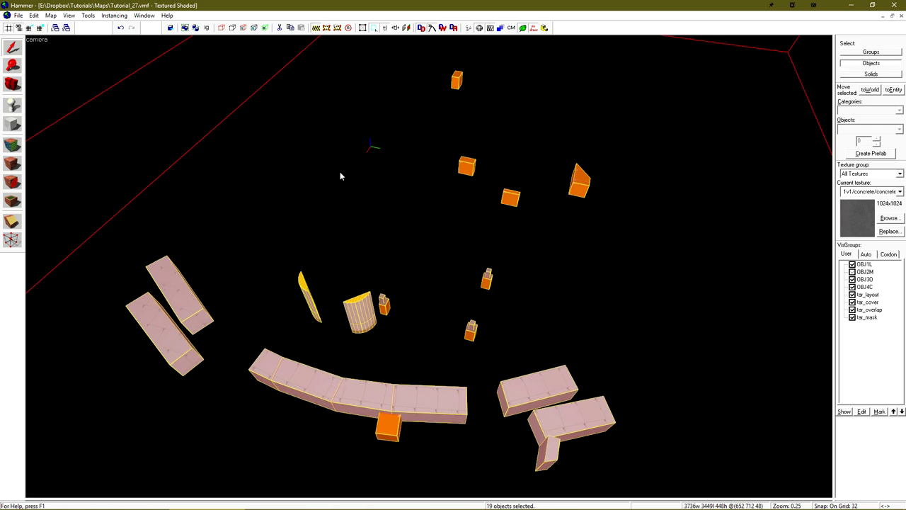
{"action": "left_click", "coordinate": [220, 29]}
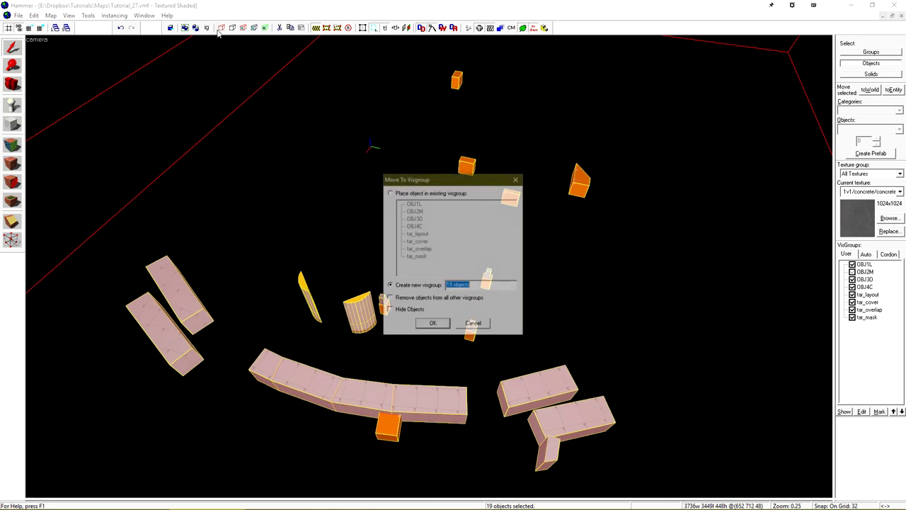
{"action": "left_click", "coordinate": [404, 194]}
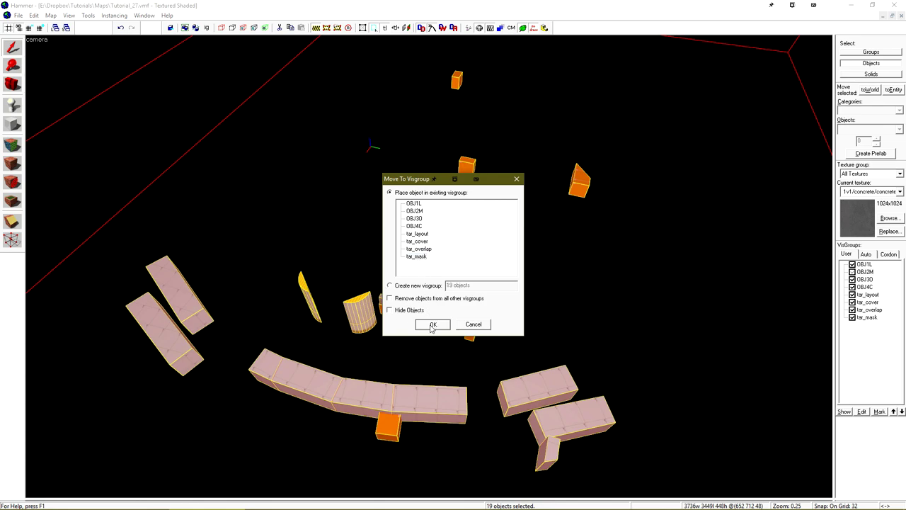
{"action": "left_click", "coordinate": [433, 325]}
Check the visgroup membership of the selected mask objects in their object properties and close them without changes.
{"action": "key", "text": "alt+Return"}
{"action": "left_click", "coordinate": [394, 251]}
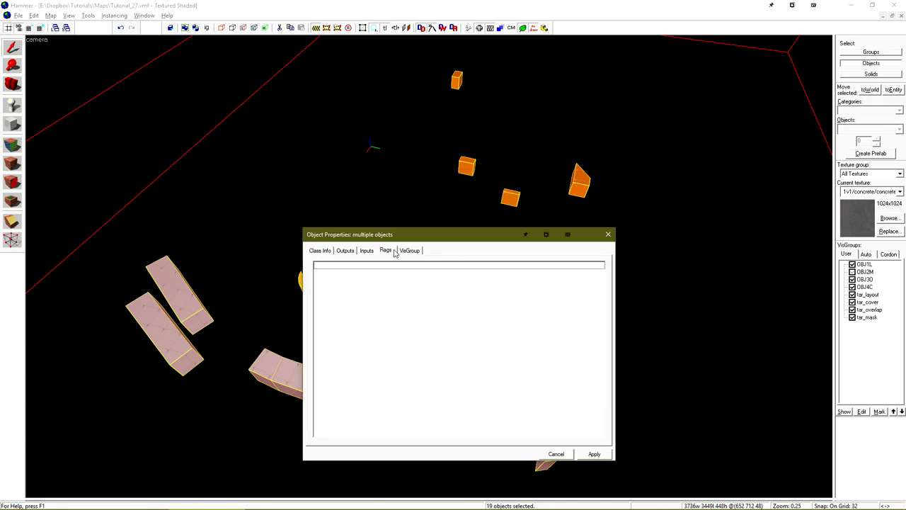
{"action": "left_click", "coordinate": [409, 252]}
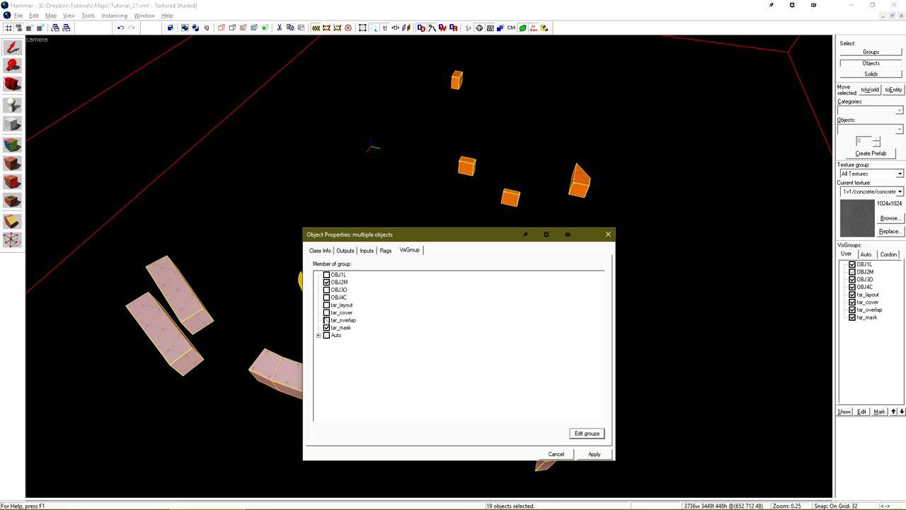
{"action": "left_click", "coordinate": [556, 454]}
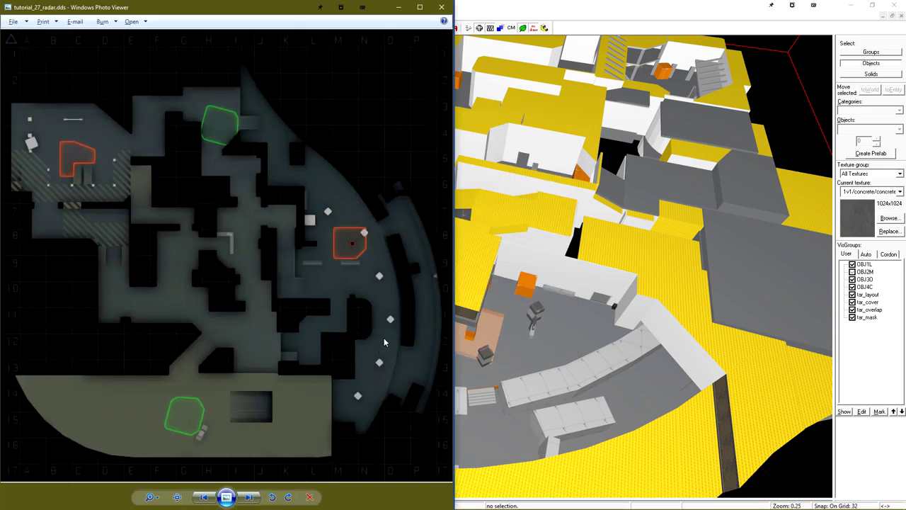
Examine the narrow gap between the two neighbouring containers near the curved wall on the radar and in the map.
{"action": "scroll", "coordinate": [333, 284], "scroll_direction": "up", "scroll_amount": 8}
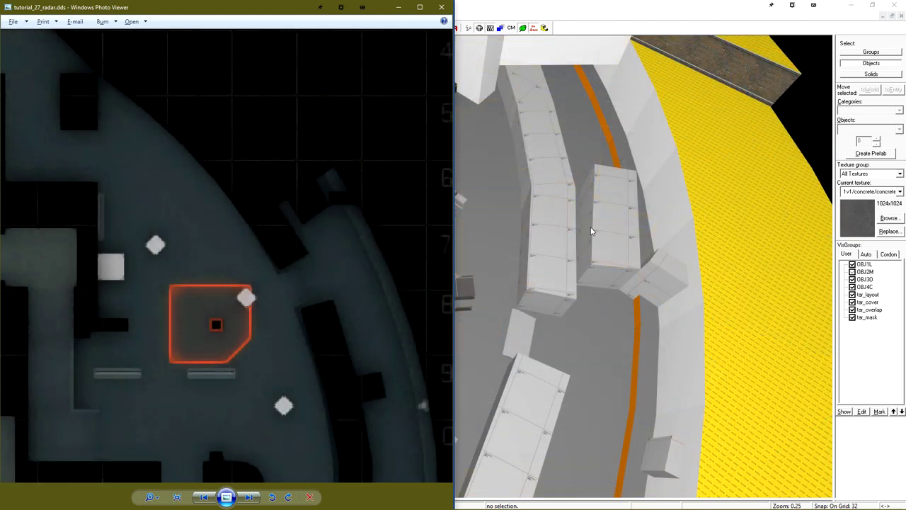
{"action": "left_click", "coordinate": [610, 264]}
{"action": "left_click", "coordinate": [558, 275]}
{"action": "left_click", "coordinate": [605, 258]}
{"action": "left_click", "coordinate": [558, 264]}
{"action": "left_click", "coordinate": [619, 257]}
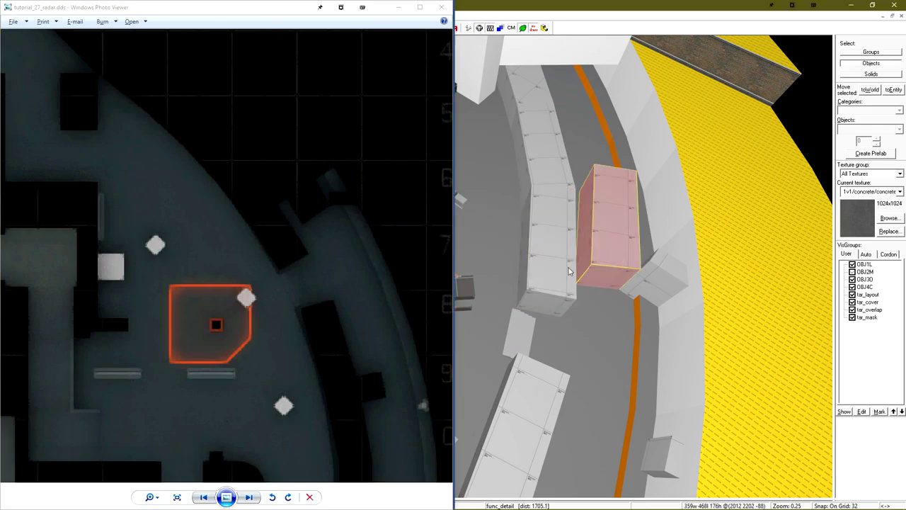
{"action": "left_click", "coordinate": [557, 277]}
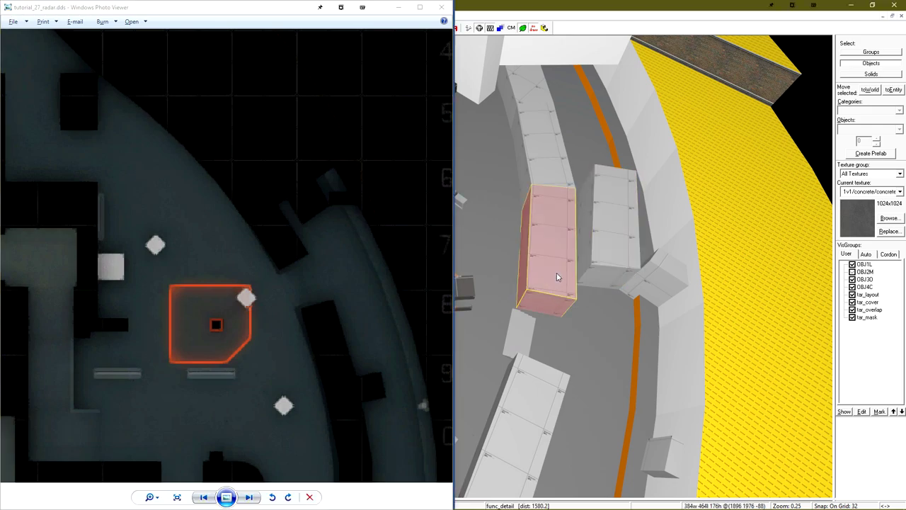
Minimise the radar image and set the current texture to tools/toolsskip.
{"action": "left_click", "coordinate": [399, 8]}
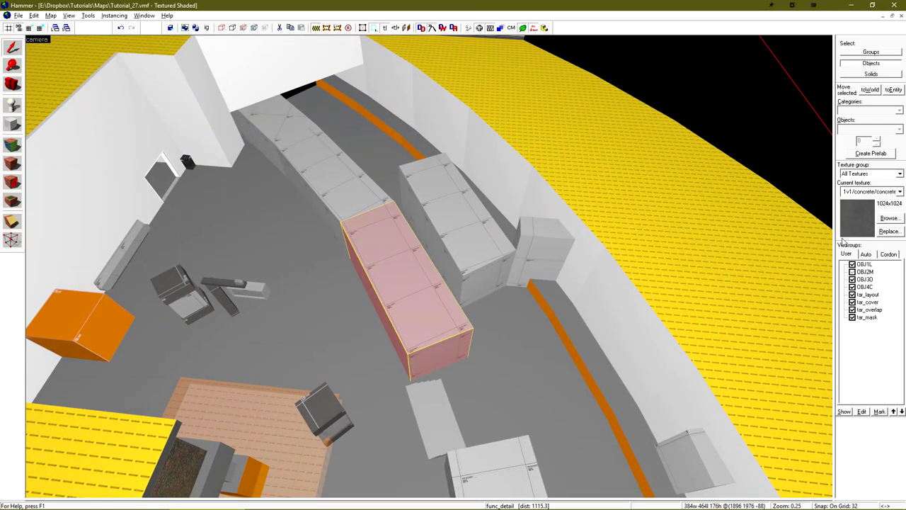
{"action": "left_click", "coordinate": [893, 221]}
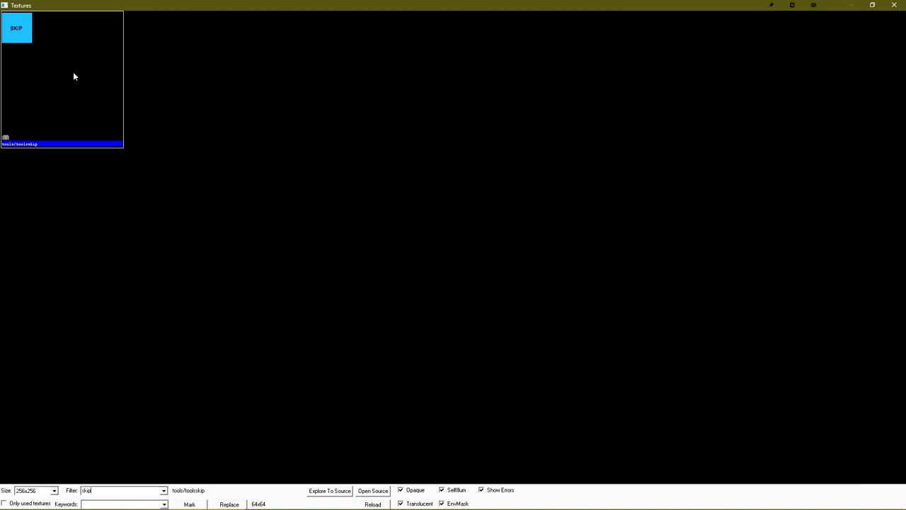
{"action": "double_click", "coordinate": [73, 73]}
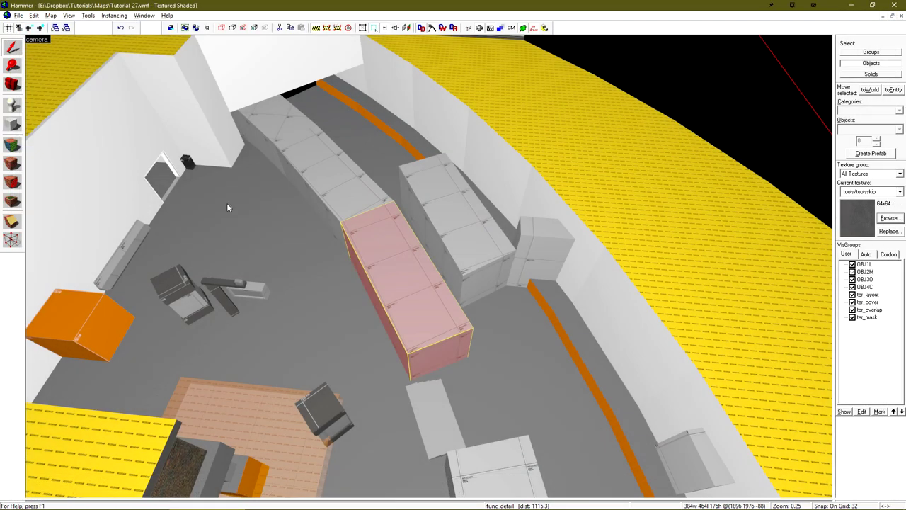
Draw a skip-textured block 176 units high over the container beside the curved wall, working from the top view.
{"action": "left_click", "coordinate": [459, 248]}
{"action": "key", "text": "shift+z"}
{"action": "scroll", "coordinate": [648, 184], "scroll_direction": "up", "scroll_amount": 3}
{"action": "scroll", "coordinate": [646, 183], "scroll_direction": "up", "scroll_amount": 4}
{"action": "key", "text": "shift+b"}
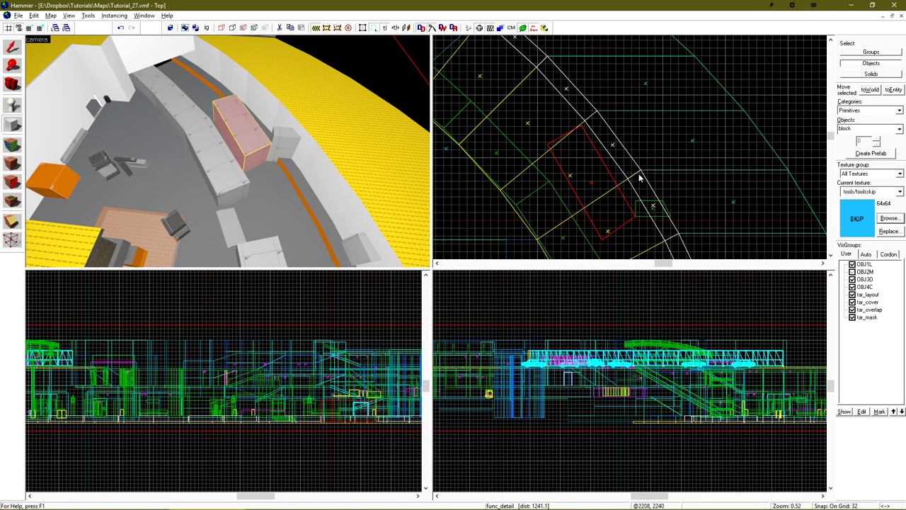
{"action": "mouse_move", "coordinate": [571, 101]}
{"action": "left_mouse_down"}
{"action": "mouse_move", "coordinate": [638, 163]}
{"action": "mouse_move", "coordinate": [713, 213]}
{"action": "mouse_move", "coordinate": [676, 220]}
{"action": "left_mouse_up"}
{"action": "scroll", "coordinate": [713, 213], "scroll_direction": "up", "scroll_amount": 6}
{"action": "scroll", "coordinate": [676, 220], "scroll_direction": "up", "scroll_amount": 6}
{"action": "key", "text": "Return"}
Clone the skip block toward the gap between the two containers, keeping its height of 176 units.
{"action": "scroll", "coordinate": [676, 79], "scroll_direction": "down", "scroll_amount": 11}
{"action": "left_click_drag", "start_coordinate": [672, 70], "coordinate": [653, 97], "text": "shift"}
{"action": "scroll", "coordinate": [697, 107], "scroll_direction": "down", "scroll_amount": 4}
{"action": "scroll", "coordinate": [721, 100], "scroll_direction": "down", "scroll_amount": 1}
{"action": "left_click_drag", "start_coordinate": [723, 72], "coordinate": [678, 114]}
{"action": "scroll", "coordinate": [673, 126], "scroll_direction": "up", "scroll_amount": 11}
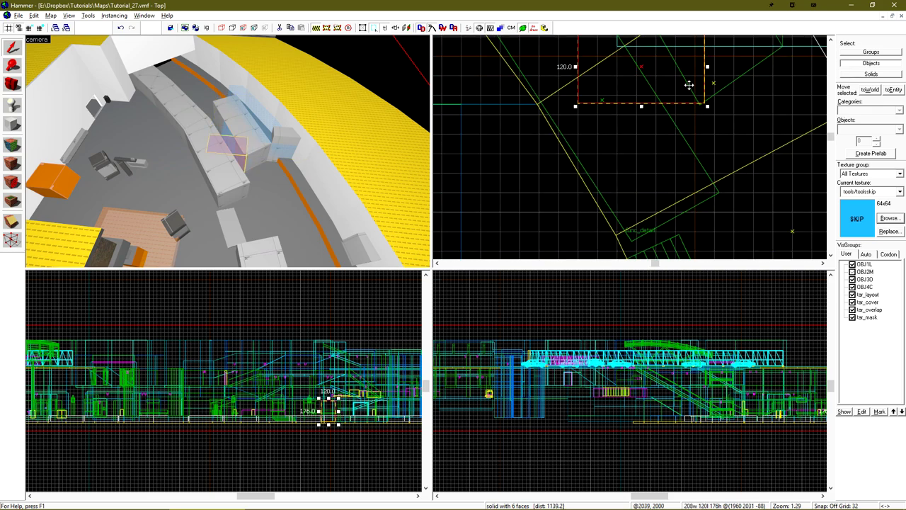
Reshape the vertices of the skip block between the two containers so that it fills the gap along their edges.
{"action": "key", "text": "shift+v"}
{"action": "scroll", "coordinate": [748, 153], "scroll_direction": "up", "scroll_amount": 6}
{"action": "left_click_drag", "start_coordinate": [579, 134], "coordinate": [572, 81]}
{"action": "scroll", "coordinate": [646, 181], "scroll_direction": "down", "scroll_amount": 3}
{"action": "scroll", "coordinate": [744, 124], "scroll_direction": "up", "scroll_amount": 10}
{"action": "scroll", "coordinate": [649, 169], "scroll_direction": "down", "scroll_amount": 18}
{"action": "key", "text": "shift+s"}
{"action": "left_click", "coordinate": [258, 117]}
{"action": "key", "text": "shift+v"}
{"action": "left_click", "coordinate": [225, 131]}
{"action": "scroll", "coordinate": [611, 117], "scroll_direction": "up", "scroll_amount": 7}
{"action": "scroll", "coordinate": [573, 81], "scroll_direction": "down", "scroll_amount": 7}
{"action": "left_click_drag", "start_coordinate": [691, 118], "coordinate": [644, 99]}
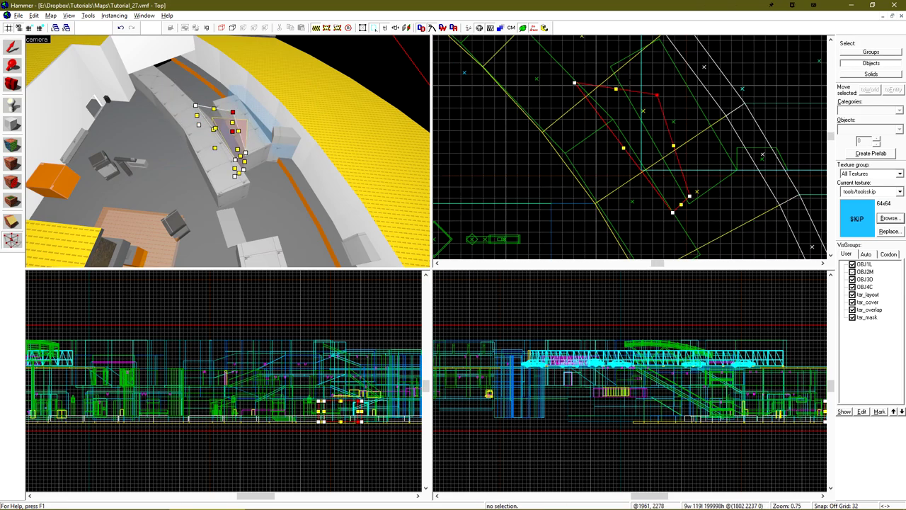
Reshape the vertices of the other skip block so that it fills the space between the container and the curved wall.
{"action": "left_click", "coordinate": [261, 120]}
{"action": "scroll", "coordinate": [714, 183], "scroll_direction": "up", "scroll_amount": 14}
{"action": "left_click_drag", "start_coordinate": [633, 175], "coordinate": [706, 186]}
{"action": "scroll", "coordinate": [705, 186], "scroll_direction": "down", "scroll_amount": 13}
{"action": "left_click_drag", "start_coordinate": [643, 89], "coordinate": [640, 121]}
{"action": "scroll", "coordinate": [602, 99], "scroll_direction": "up", "scroll_amount": 12}
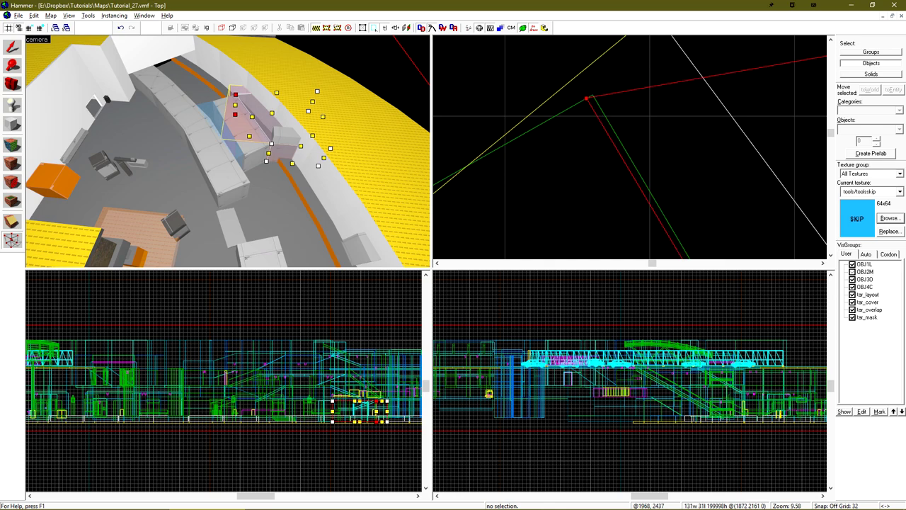
{"action": "scroll", "coordinate": [587, 95], "scroll_direction": "down", "scroll_amount": 15}
{"action": "left_click_drag", "start_coordinate": [680, 153], "coordinate": [627, 58]}
{"action": "scroll", "coordinate": [628, 106], "scroll_direction": "up", "scroll_amount": 6}
Set the grid size to 64, turn grid snapping back on and return to the Selection tool.
{"action": "key", "text": "]"}
{"action": "key", "text": "shift+w"}
{"action": "key", "text": "Left"}
{"action": "key", "text": "Left"}
{"action": "key", "text": "Left"}
{"action": "key", "text": "shift+s"}
{"action": "key", "text": "z"}
{"action": "key", "text": "z"}
Select both skip filler blocks, place them in the existing tar_mask visgroup and clear the selection.
{"action": "left_click", "coordinate": [207, 134]}
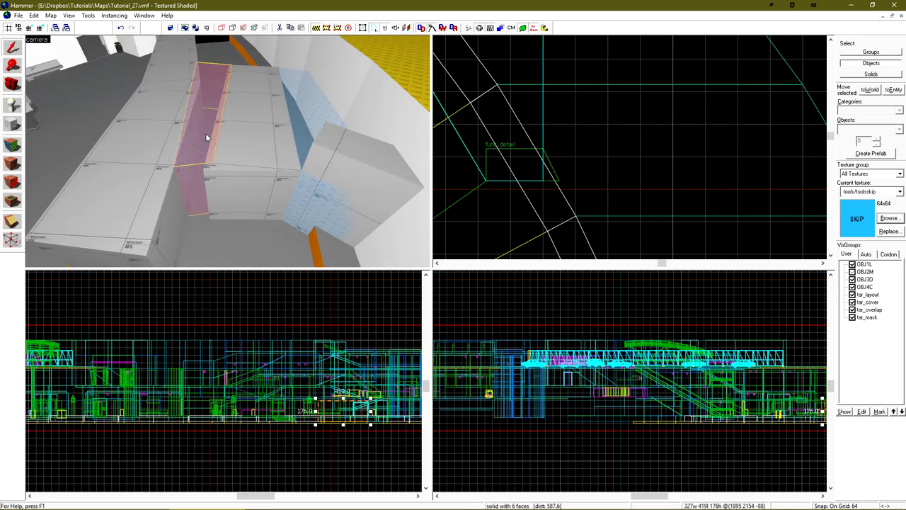
{"action": "left_click", "coordinate": [309, 94], "text": "ctrl"}
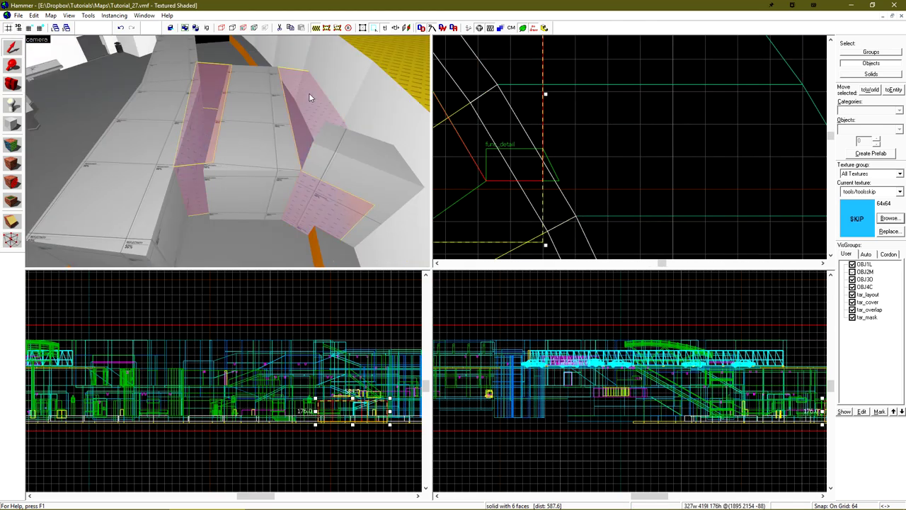
{"action": "left_click", "coordinate": [231, 27]}
{"action": "left_click", "coordinate": [411, 193]}
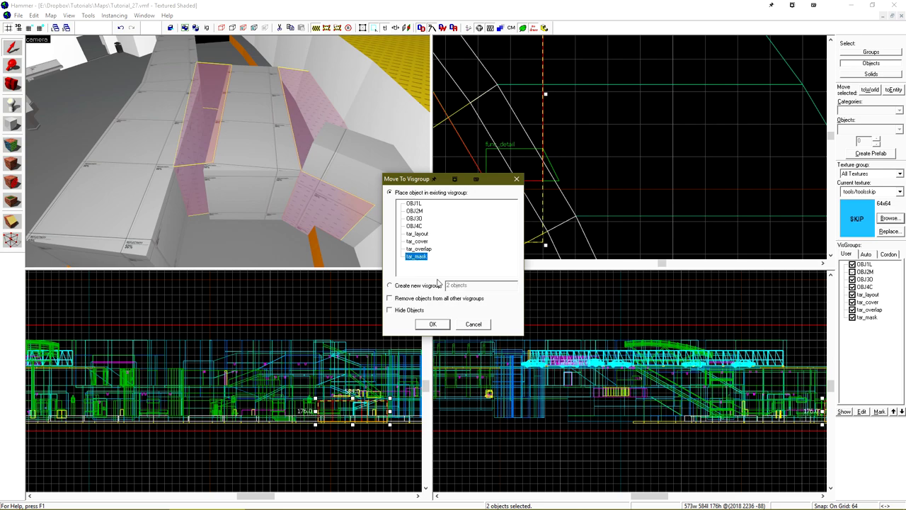
{"action": "left_click", "coordinate": [426, 327]}
{"action": "key", "text": "Escape"}
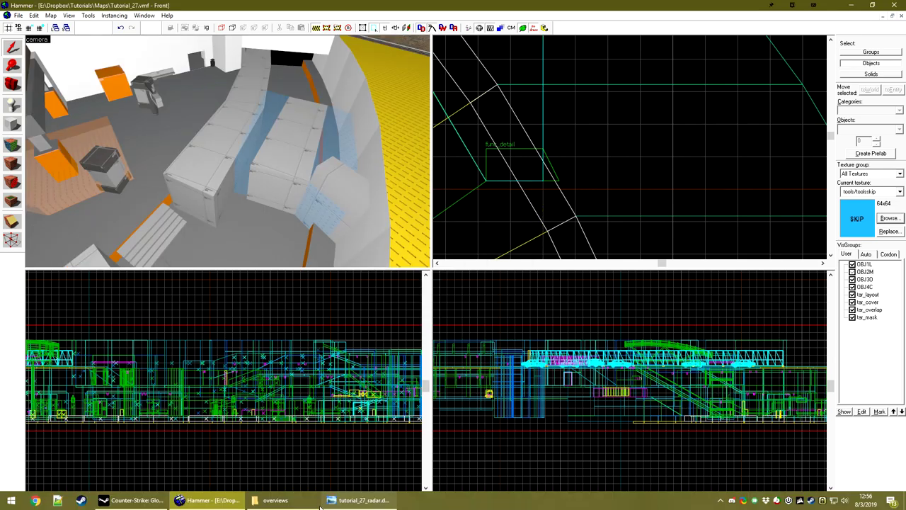
Bring back the radar image, regenerate it with the AutoRadar command and inspect the masked gaps beside the containers.
{"action": "left_click", "coordinate": [332, 501]}
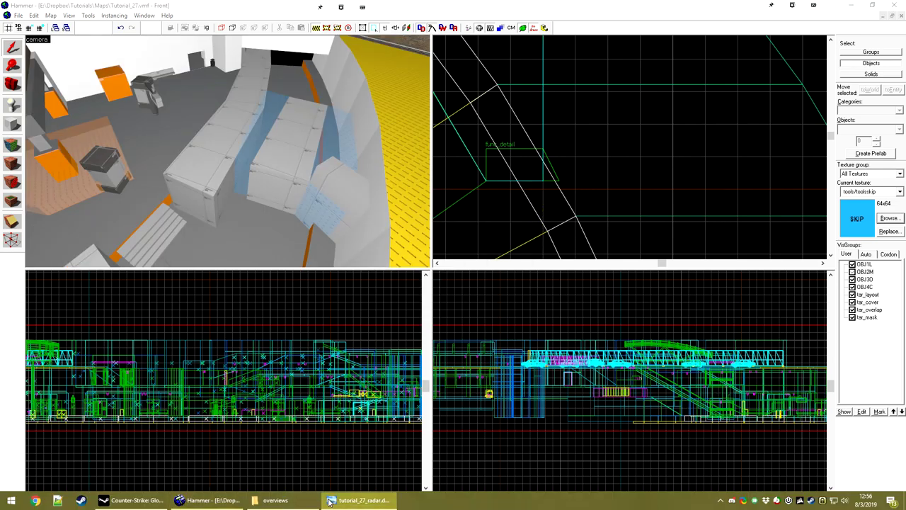
{"action": "left_click", "coordinate": [470, 29]}
{"action": "left_click", "coordinate": [520, 316]}
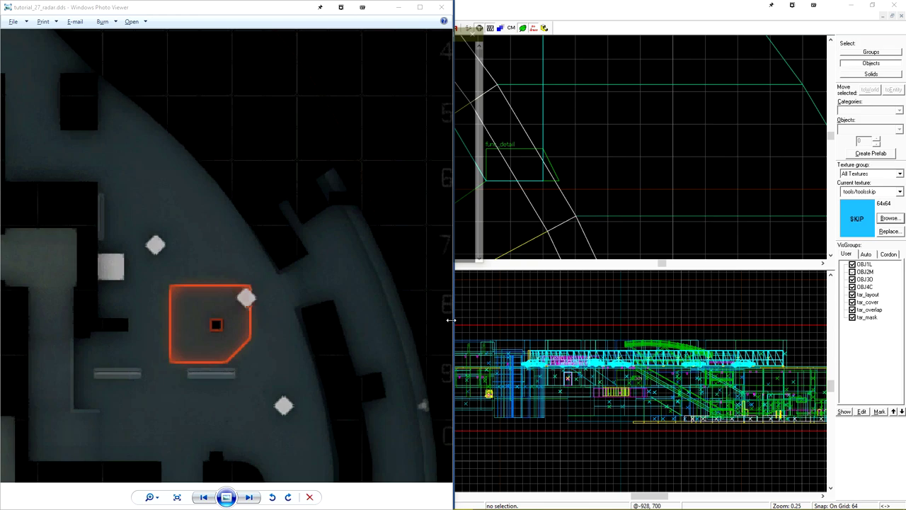
{"action": "scroll", "coordinate": [320, 244], "scroll_direction": "up", "scroll_amount": 5}
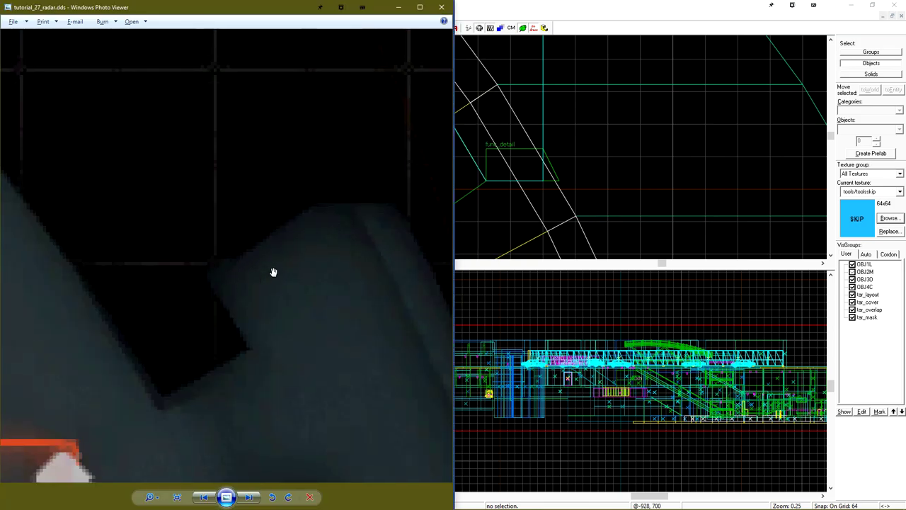
{"action": "scroll", "coordinate": [281, 257], "scroll_direction": "down", "scroll_amount": 5}
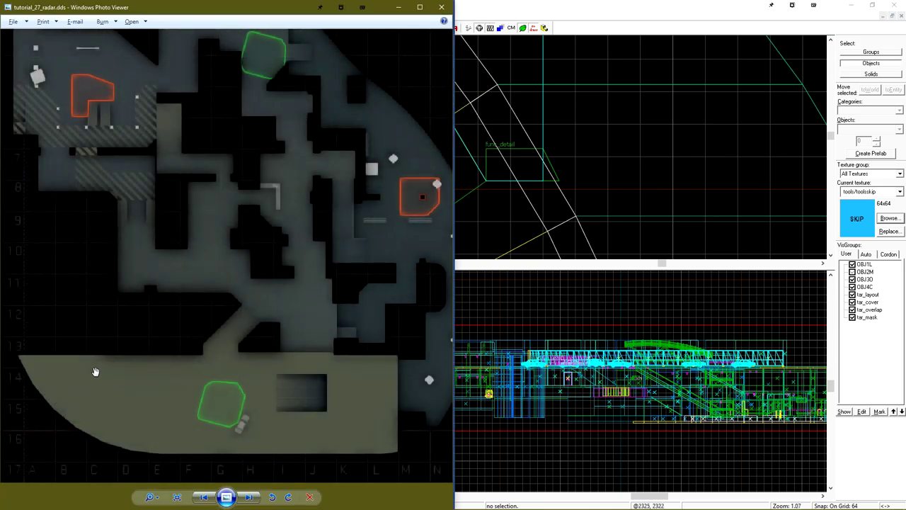
Put away the radar image, then mark and isolate the tar_mask visgroup's members in an enlarged 3D view.
{"action": "left_click", "coordinate": [546, 175]}
{"action": "left_click", "coordinate": [398, 7]}
{"action": "key", "text": "z"}
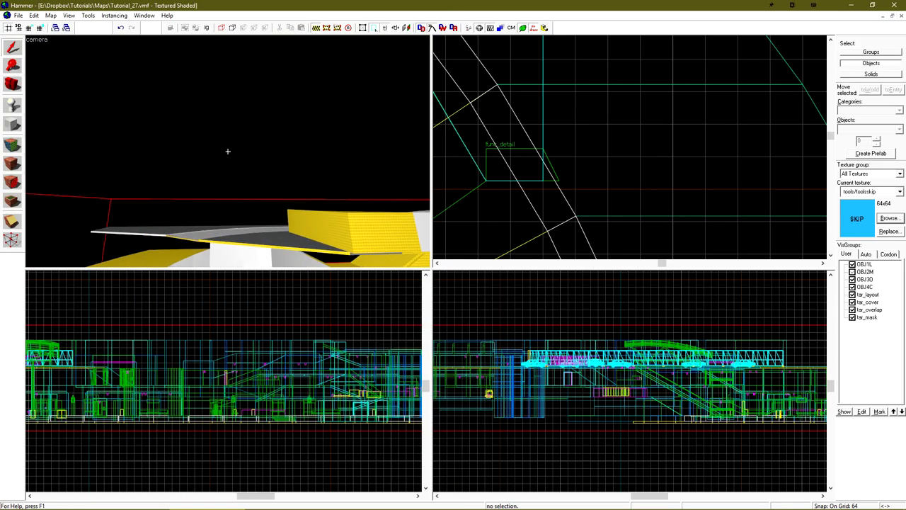
{"action": "key", "text": "z"}
{"action": "left_click", "coordinate": [246, 151]}
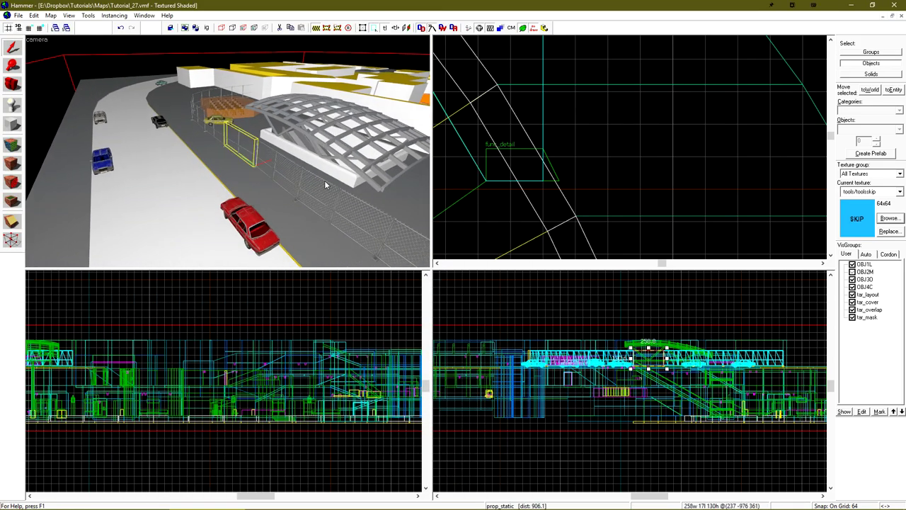
{"action": "scroll", "coordinate": [168, 85], "scroll_direction": "down", "scroll_amount": 5}
{"action": "left_click", "coordinate": [174, 100]}
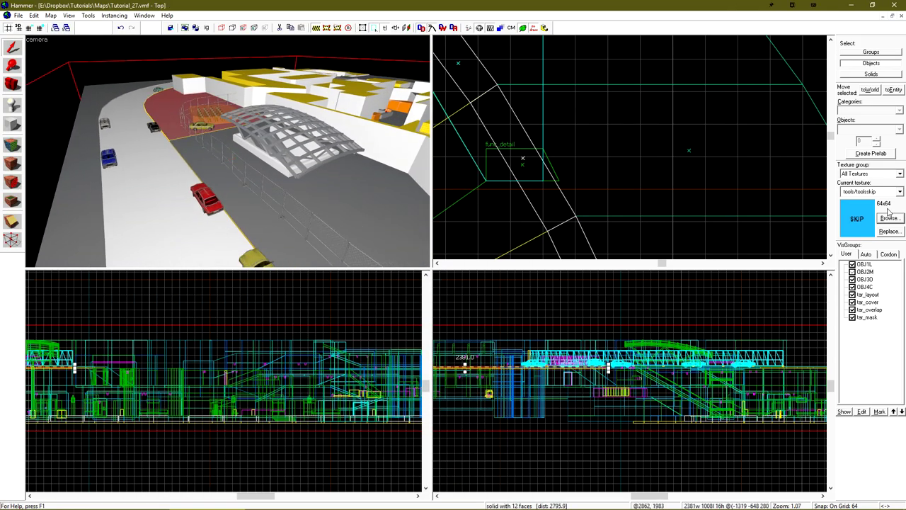
{"action": "left_click", "coordinate": [878, 411]}
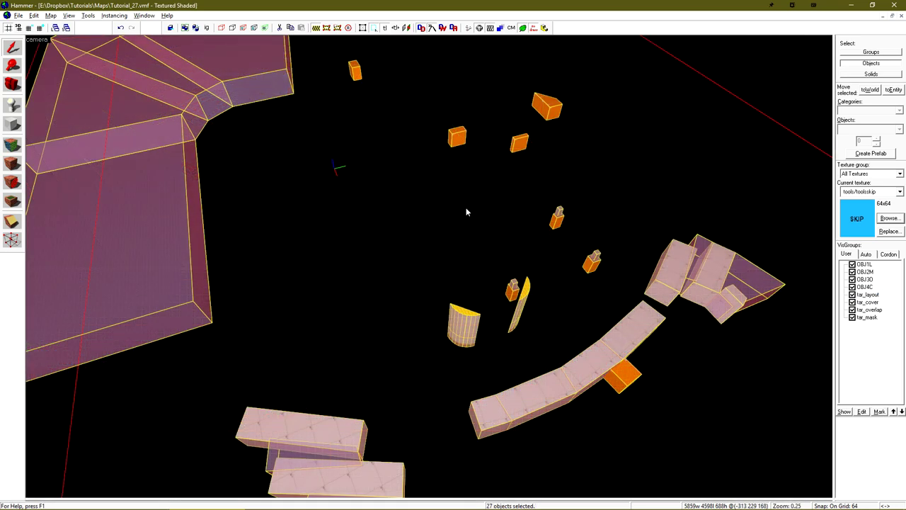
Inspect the isolated skip blocks along the road and beside the containers, then show the rest of the map again.
{"action": "left_click", "coordinate": [390, 238]}
{"action": "key", "text": "z"}
{"action": "key", "text": "z"}
{"action": "left_click", "coordinate": [431, 244]}
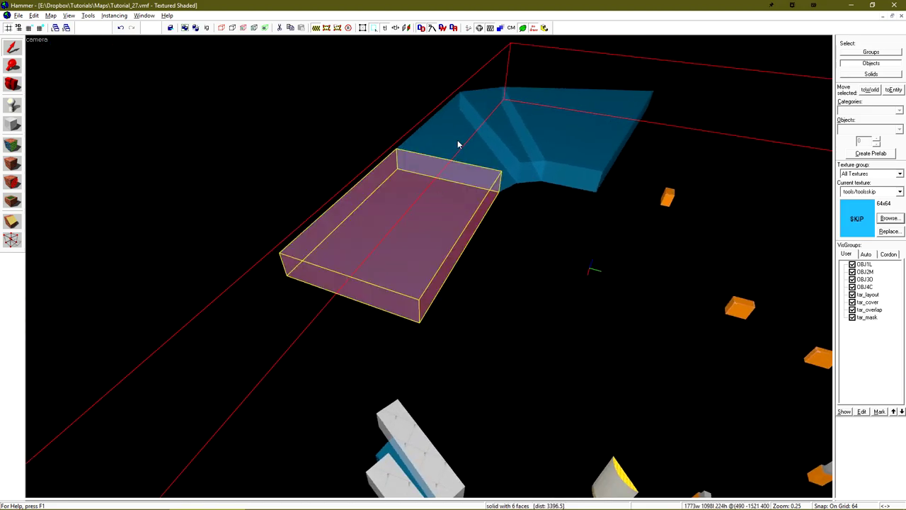
{"action": "left_click", "coordinate": [459, 142]}
{"action": "left_click", "coordinate": [545, 121]}
{"action": "key", "text": "z"}
{"action": "key", "text": "w"}
{"action": "key", "text": "z"}
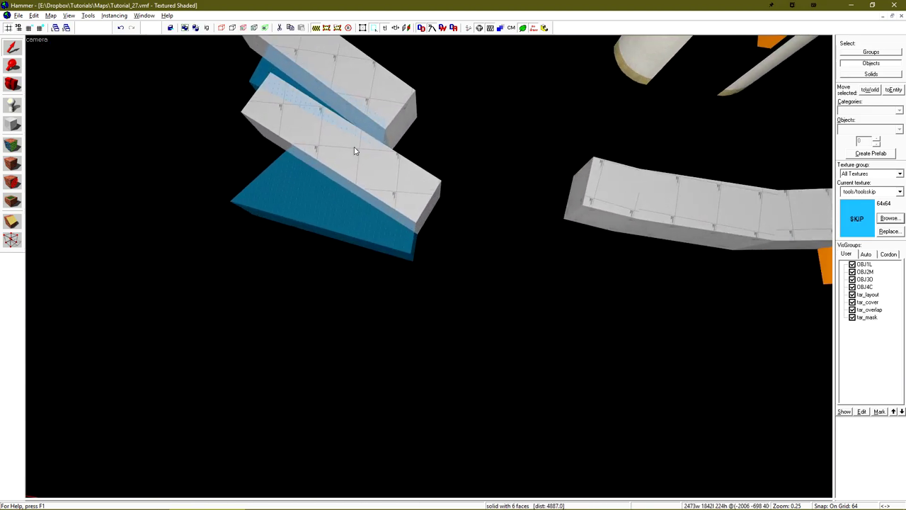
{"action": "left_click", "coordinate": [341, 116]}
{"action": "left_click", "coordinate": [355, 199]}
{"action": "left_click", "coordinate": [475, 141]}
{"action": "key", "text": "z"}
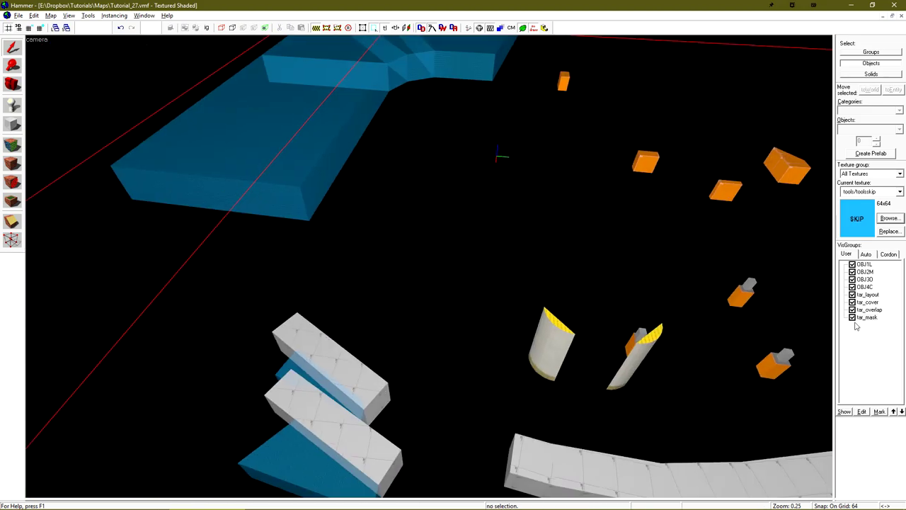
{"action": "key", "text": "u"}
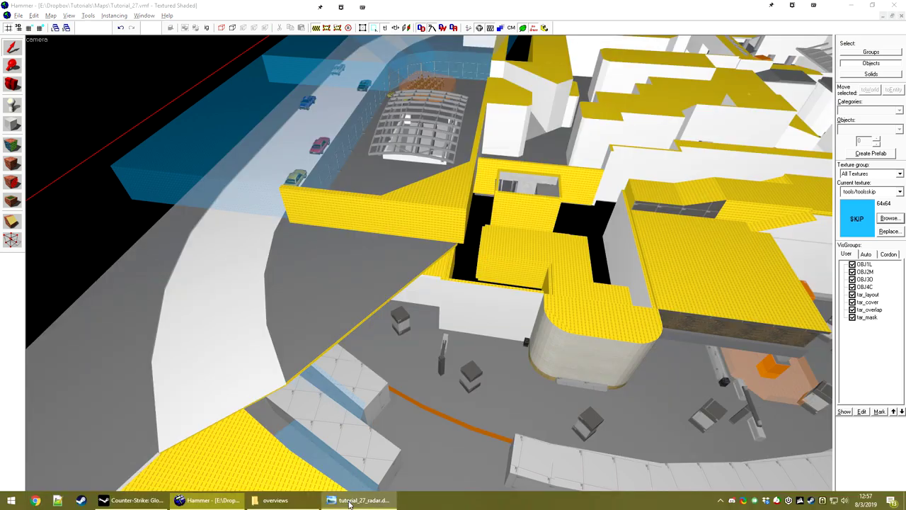
Bring back the radar image and regenerate it with the AutoRadar command.
{"action": "left_click", "coordinate": [358, 500]}
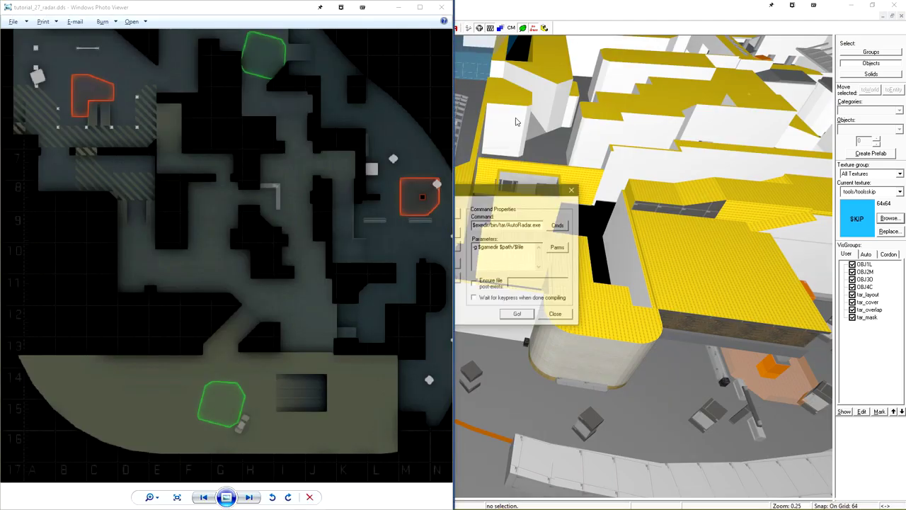
{"action": "left_click", "coordinate": [517, 320]}
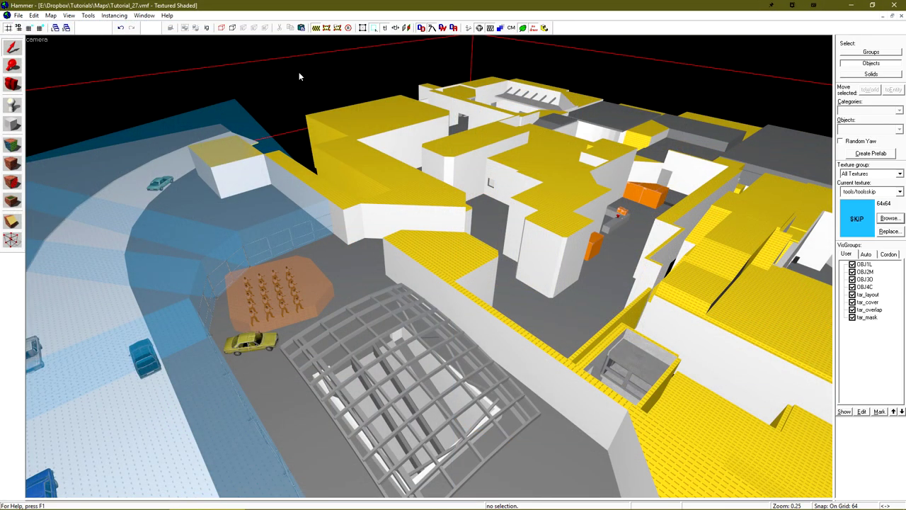
Place a point entity on the open ground beside the orange buy zone and change its class to tar_config.
{"action": "scroll", "coordinate": [337, 259], "scroll_direction": "up", "scroll_amount": 4}
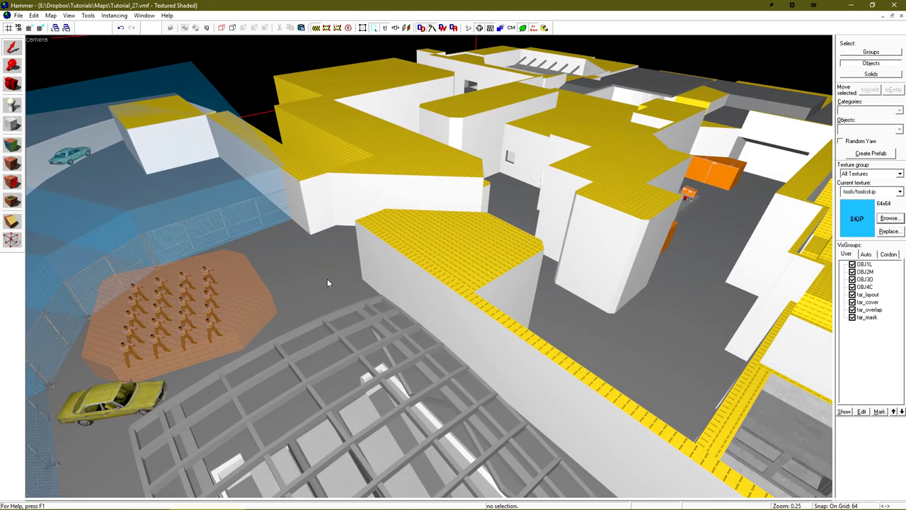
{"action": "key", "text": "shift+e"}
{"action": "left_click", "coordinate": [331, 281]}
{"action": "key", "text": "shift+s"}
{"action": "scroll", "coordinate": [328, 275], "scroll_direction": "up", "scroll_amount": 6}
{"action": "key", "text": "alt+Return"}
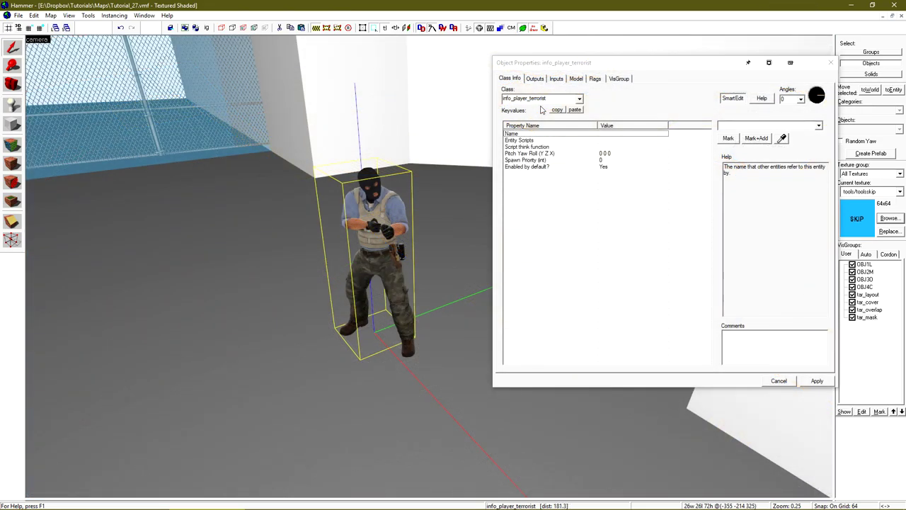
{"action": "double_click", "coordinate": [544, 99]}
{"action": "type", "text": "tar"}
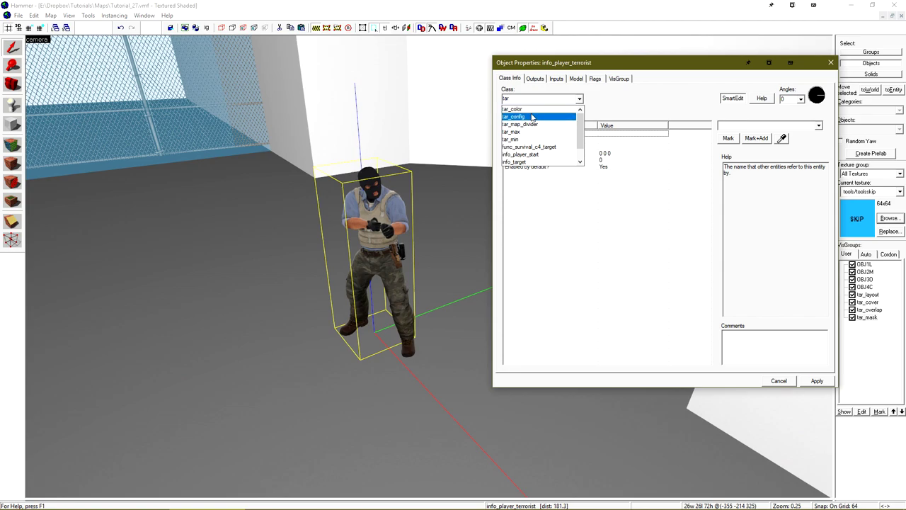
{"action": "left_click", "coordinate": [534, 117]}
{"action": "left_click", "coordinate": [816, 381]}
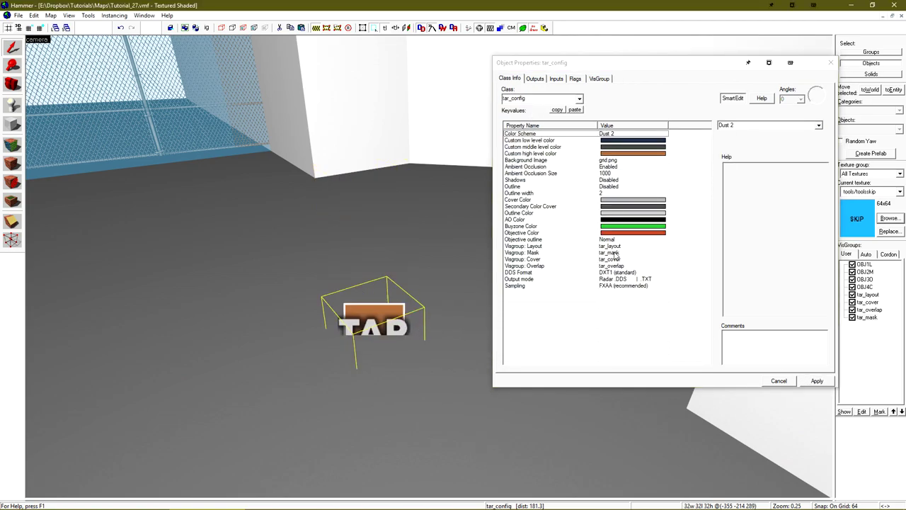
Try the Nuke and Train colour schemes on the tar_config entity.
{"action": "left_click", "coordinate": [589, 137]}
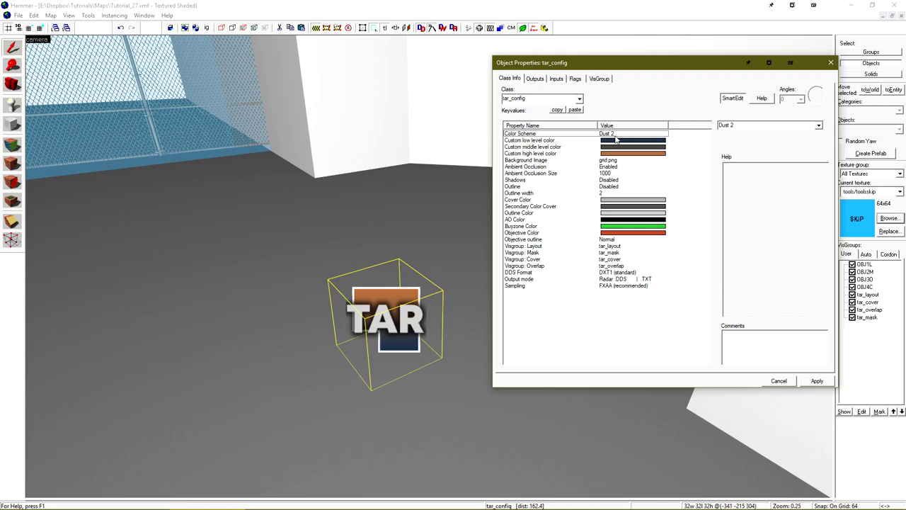
{"action": "left_click", "coordinate": [869, 148]}
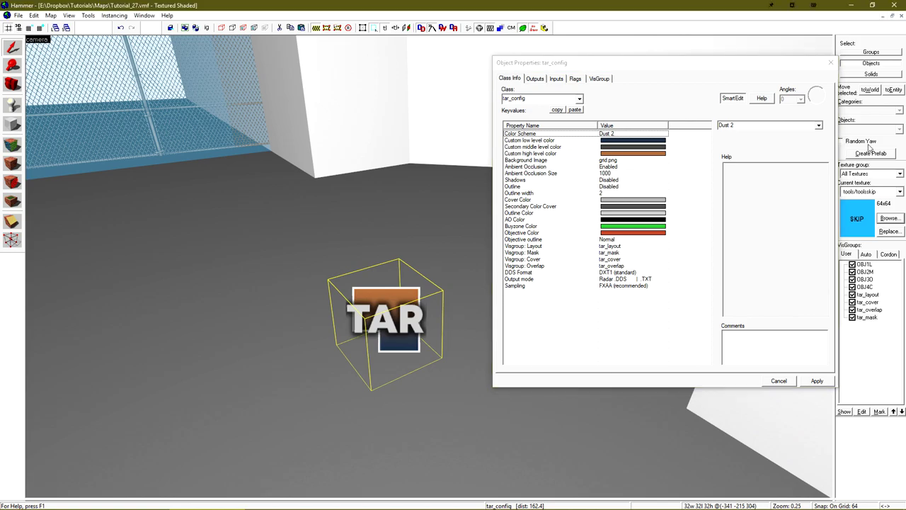
{"action": "left_click", "coordinate": [819, 125]}
{"action": "left_click", "coordinate": [757, 171]}
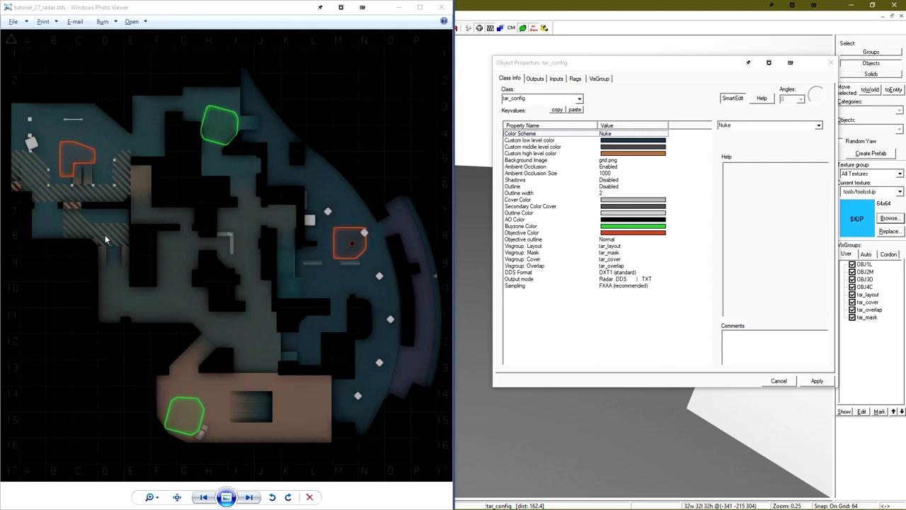
{"action": "left_click", "coordinate": [818, 126]}
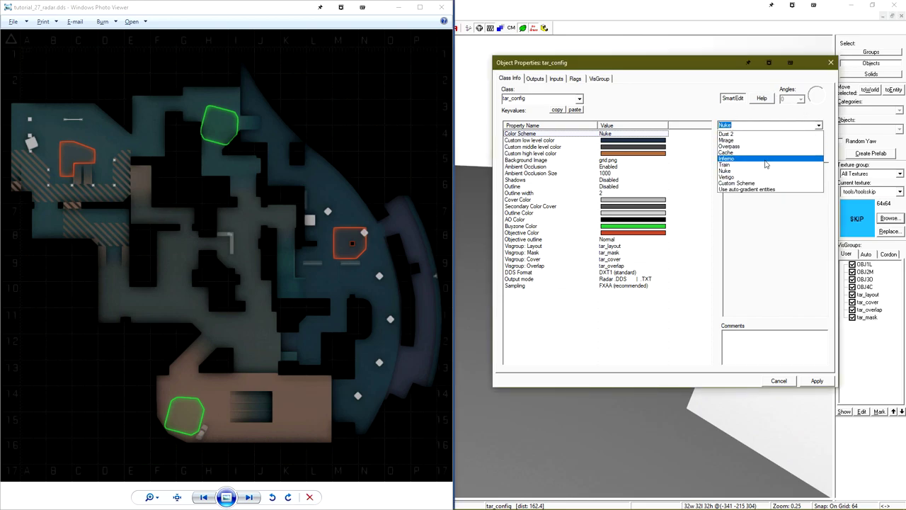
{"action": "left_click", "coordinate": [734, 164]}
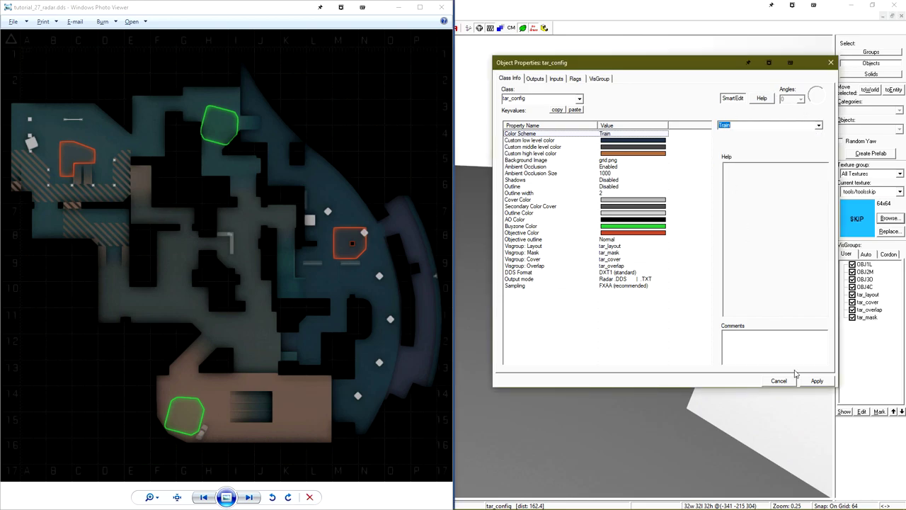
Switch the tar_config colour scheme to Custom Scheme and pick a bright orange as the custom low level color.
{"action": "left_click", "coordinate": [818, 125]}
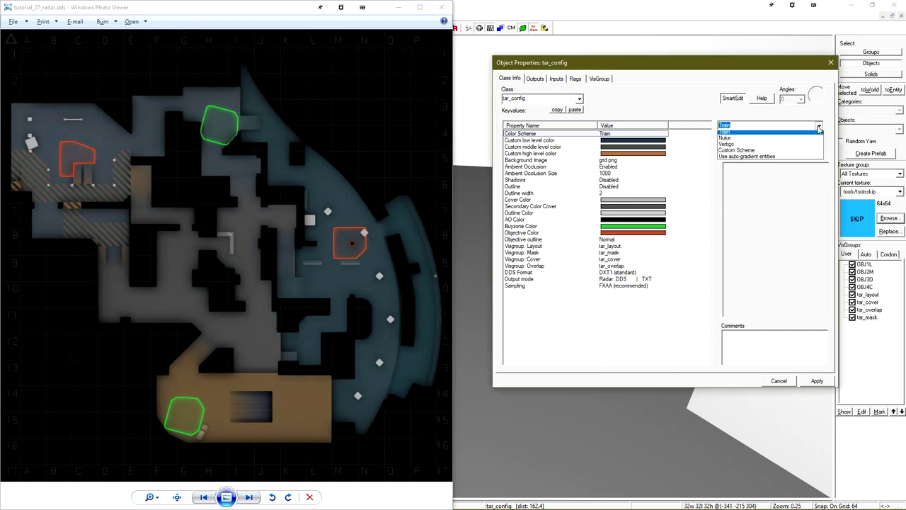
{"action": "left_click", "coordinate": [747, 184]}
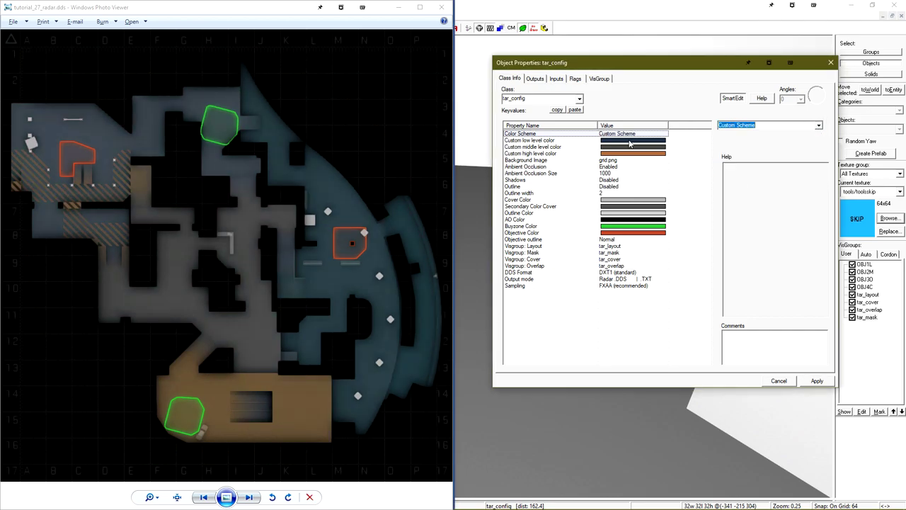
{"action": "left_click", "coordinate": [630, 141]}
{"action": "left_click", "coordinate": [740, 143]}
{"action": "left_click_drag", "start_coordinate": [679, 170], "coordinate": [675, 166]}
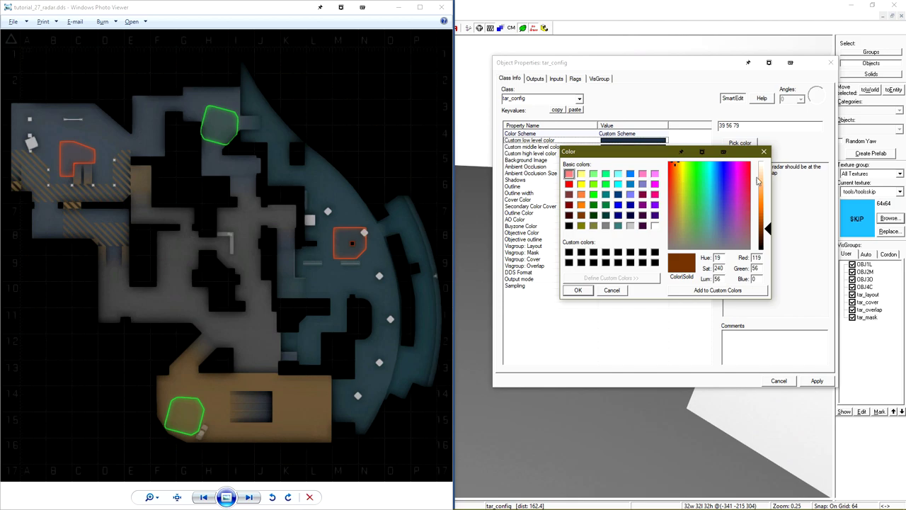
{"action": "left_click", "coordinate": [767, 200]}
{"action": "left_click", "coordinate": [579, 291]}
Pick a light blue as the custom middle level color of tar_config.
{"action": "left_click", "coordinate": [634, 147]}
{"action": "left_click", "coordinate": [740, 143]}
{"action": "left_click", "coordinate": [713, 163]}
{"action": "left_click", "coordinate": [767, 188]}
{"action": "key", "text": "Return"}
Set the custom high level color of tar_config to pink, 255 151 196.
{"action": "left_click", "coordinate": [634, 154]}
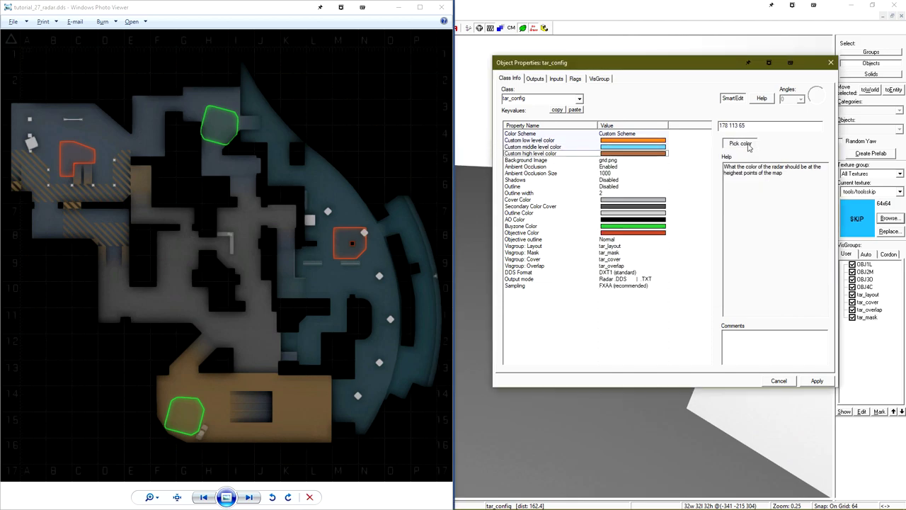
{"action": "left_click", "coordinate": [745, 145]}
{"action": "left_click", "coordinate": [745, 163]}
{"action": "left_click", "coordinate": [766, 181]}
{"action": "key", "text": "Return"}
Regenerate the radar image in the custom colours with the AutoRadar command and return to the Color Scheme property.
{"action": "left_click", "coordinate": [470, 29]}
{"action": "left_click", "coordinate": [519, 315]}
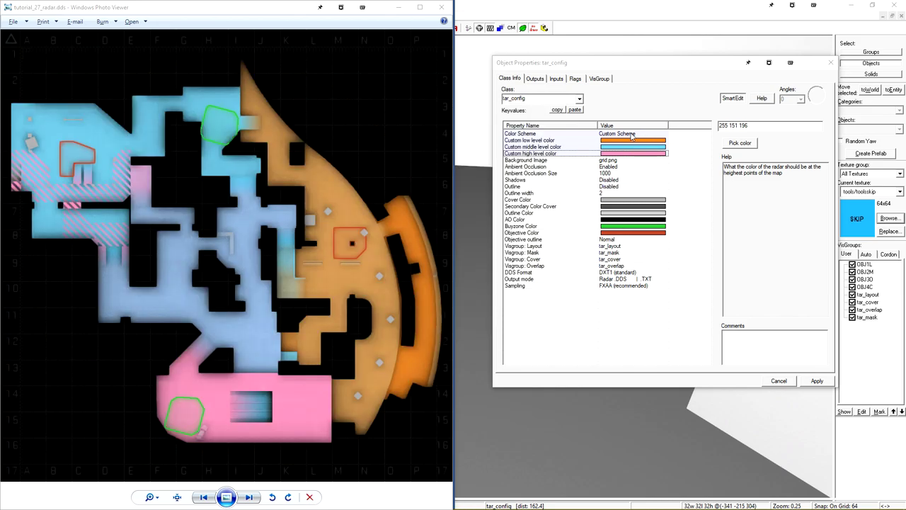
{"action": "left_click", "coordinate": [521, 133]}
{"action": "left_click", "coordinate": [751, 125]}
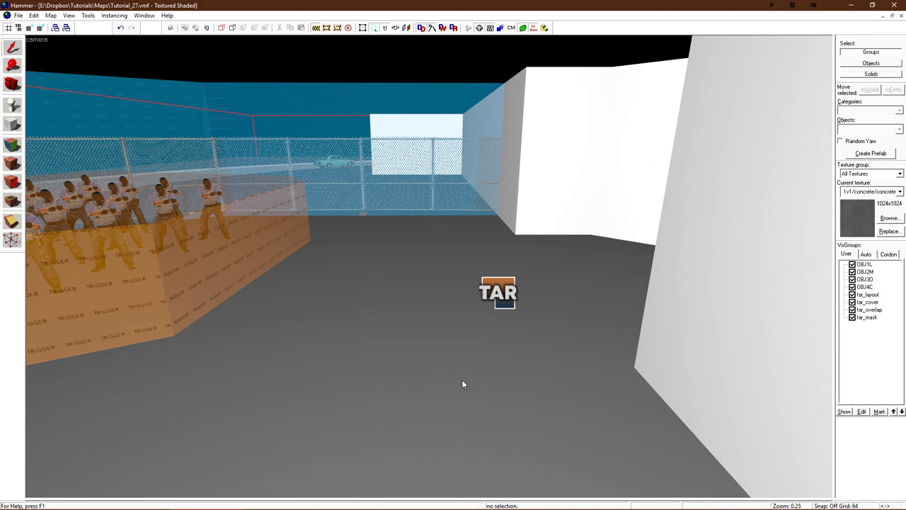
Place another point entity on the ground near the tar_config entity and change its class to tar_min.
{"action": "key", "text": "shift+e"}
{"action": "left_click", "coordinate": [399, 347]}
{"action": "key", "text": "shift+s"}
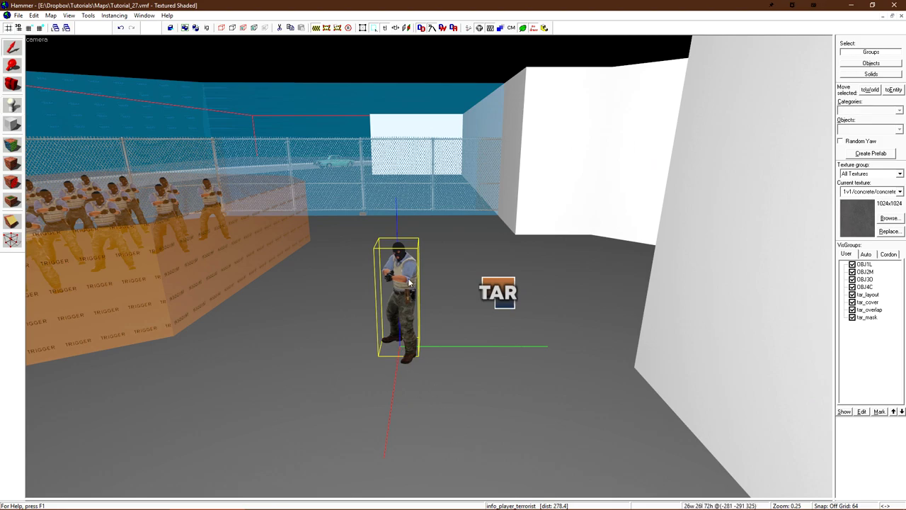
{"action": "key", "text": "alt+Return"}
{"action": "type", "text": "tar_min"}
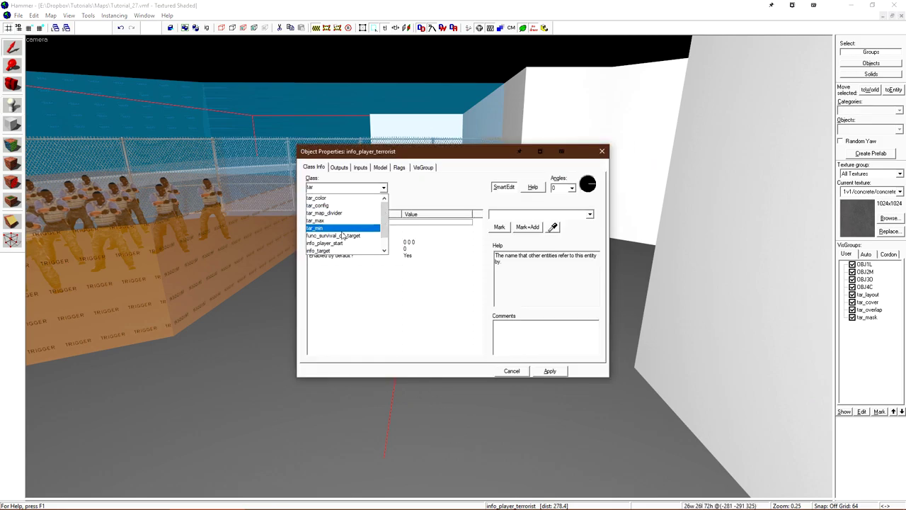
{"action": "key", "text": "Return"}
{"action": "left_click", "coordinate": [554, 375]}
{"action": "left_click", "coordinate": [512, 371]}
{"action": "key", "text": "Escape"}
Relocate the tar_min entity to the lower floor at the foot of the covered ramps.
{"action": "key", "text": "z"}
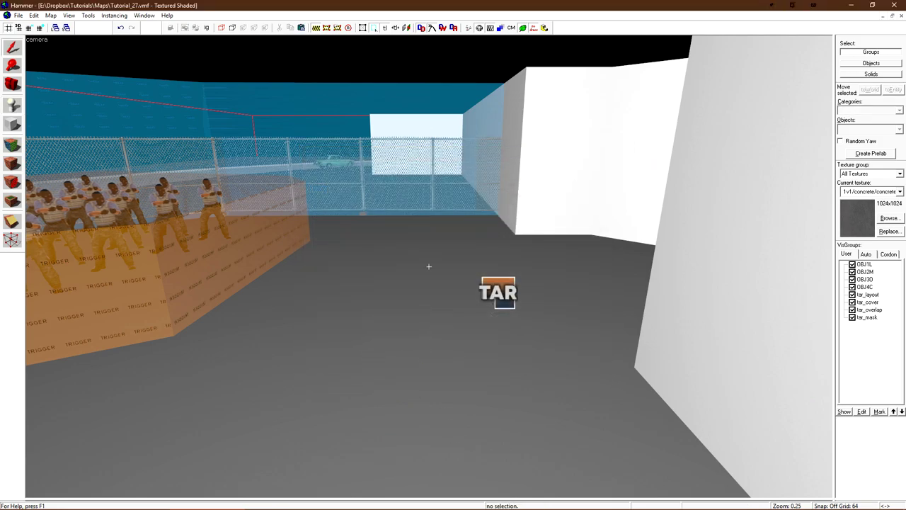
{"action": "key", "text": "w"}
{"action": "key", "text": "z"}
{"action": "left_click", "coordinate": [355, 235]}
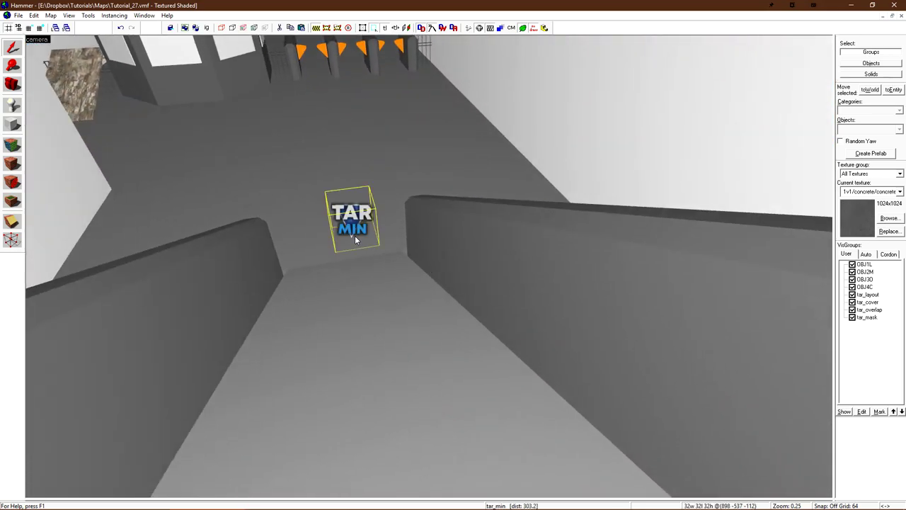
{"action": "key", "text": "z"}
{"action": "key", "text": "s"}
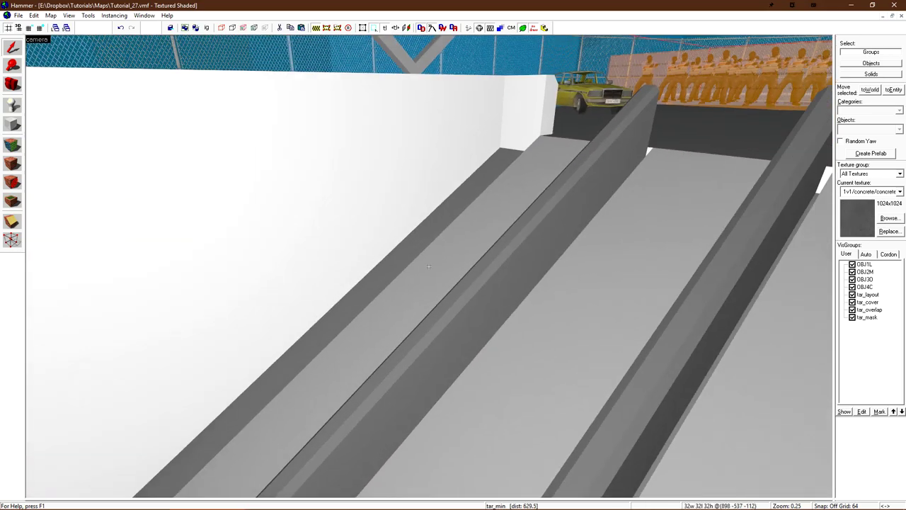
Place a tar_max entity at the upper end of the middle ramp and check its position against tar_min.
{"action": "key", "text": "z"}
{"action": "key", "text": "ctrl+v"}
{"action": "double_click", "coordinate": [355, 345]}
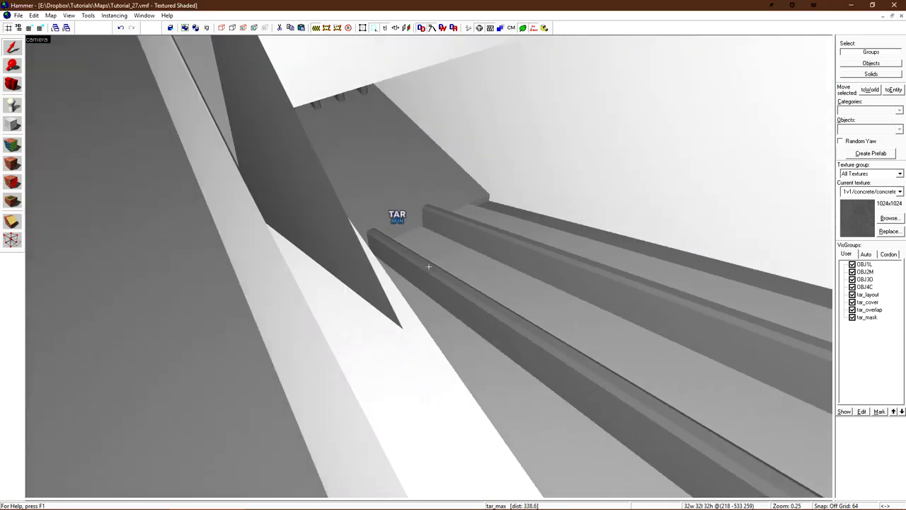
{"action": "key", "text": "w"}
{"action": "key", "text": "s"}
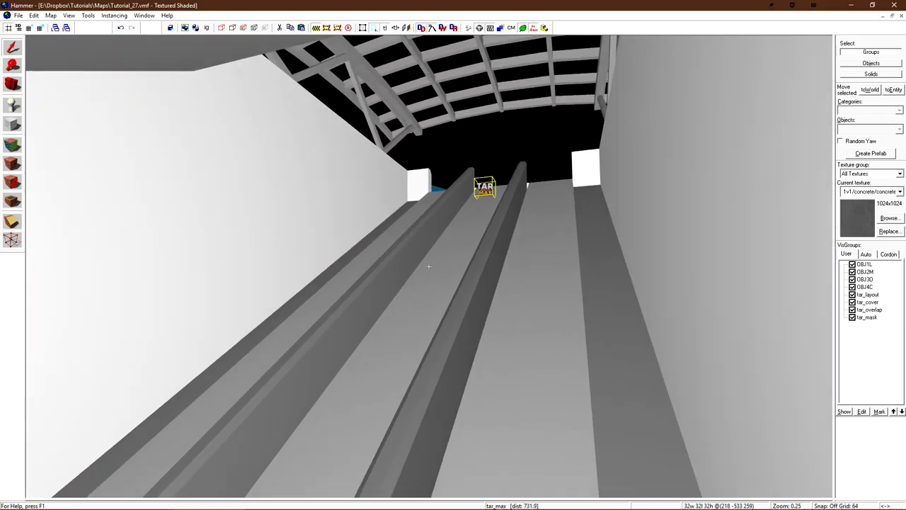
{"action": "key", "text": "w"}
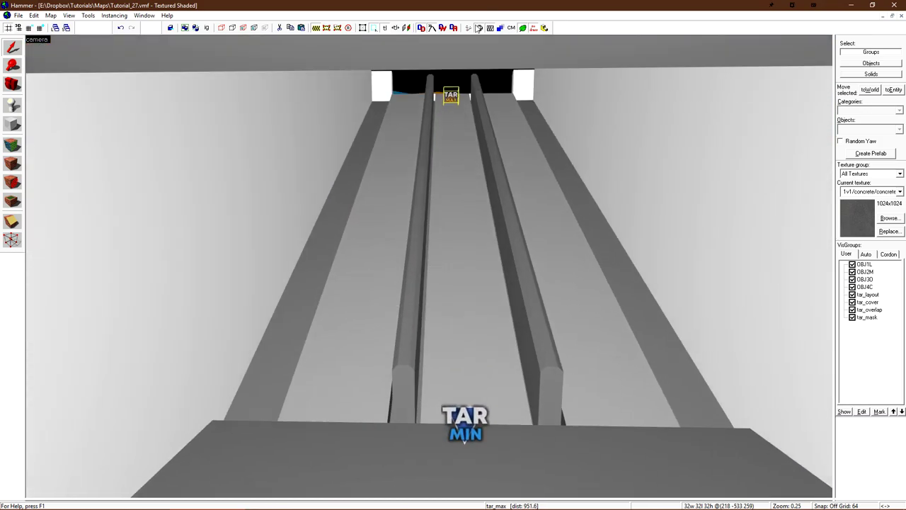
Regenerate the radar image with the tar_min and tar_max height limits and inspect its colour gradient.
{"action": "left_click", "coordinate": [479, 29]}
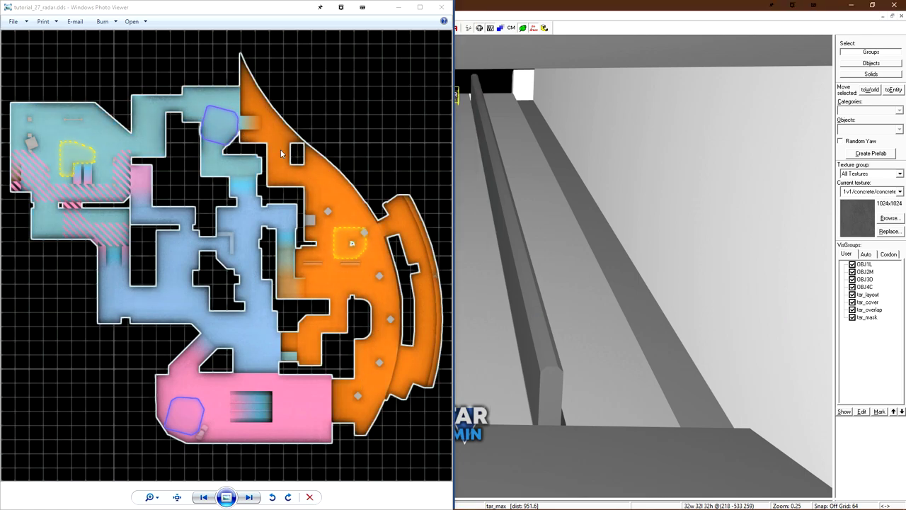
{"action": "left_click", "coordinate": [472, 430]}
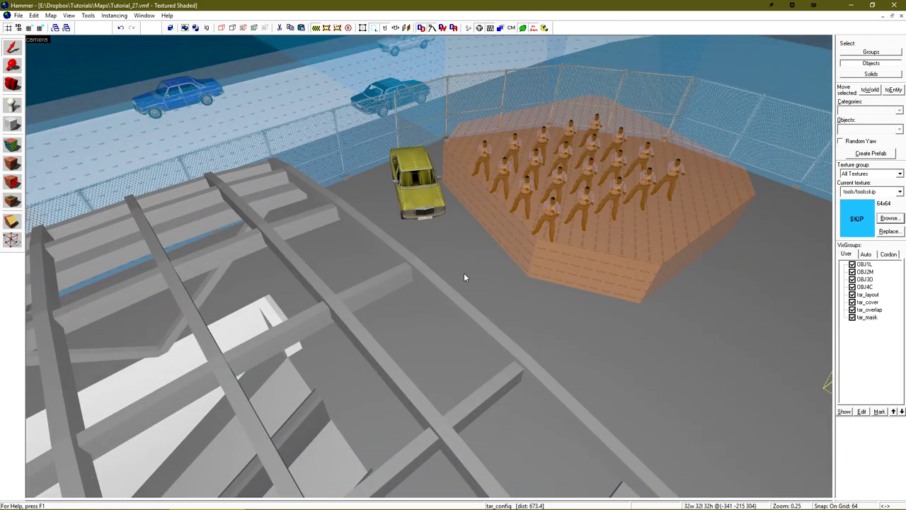
Place a point entity on the ground in front of the yellow car and change its class to tar_color.
{"action": "key", "text": "shift+e"}
{"action": "left_click", "coordinate": [464, 273]}
{"action": "key", "text": "shift+s"}
{"action": "key", "text": "alt+Return"}
{"action": "double_click", "coordinate": [545, 99]}
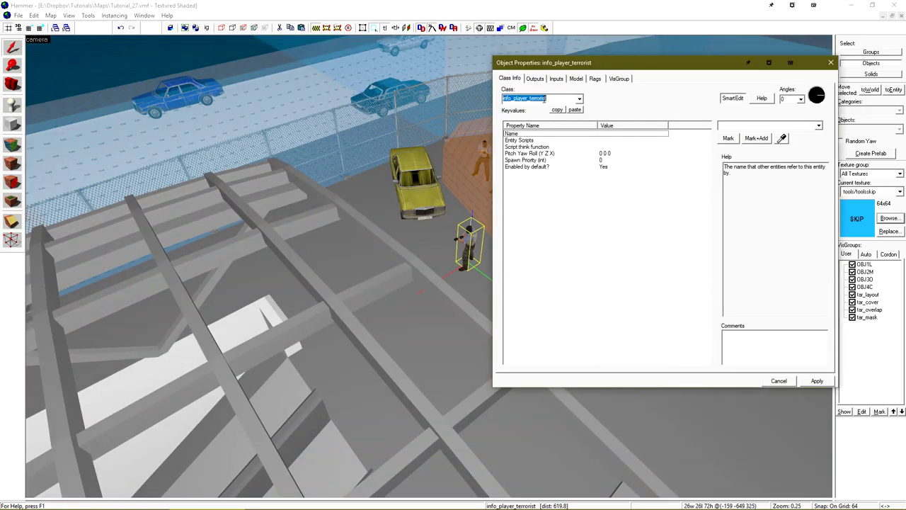
{"action": "type", "text": "tar_color"}
{"action": "key", "text": "Return"}
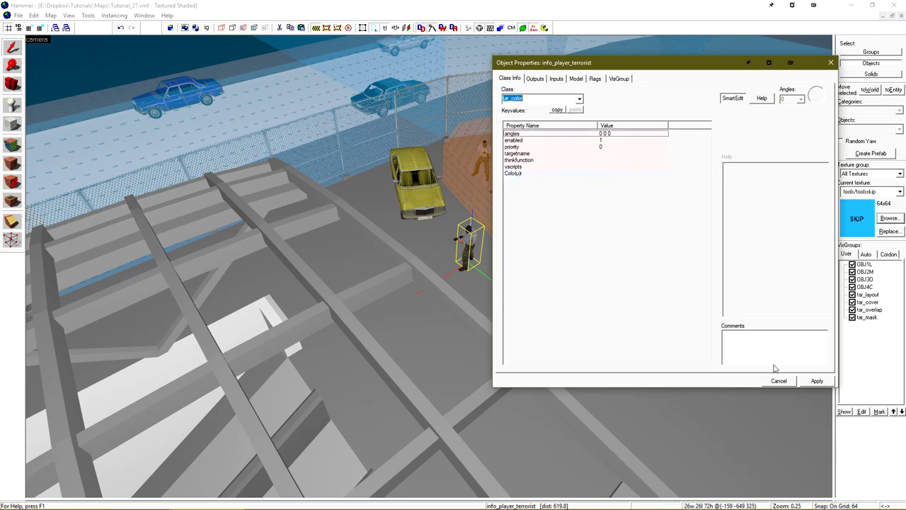
{"action": "left_click", "coordinate": [814, 382]}
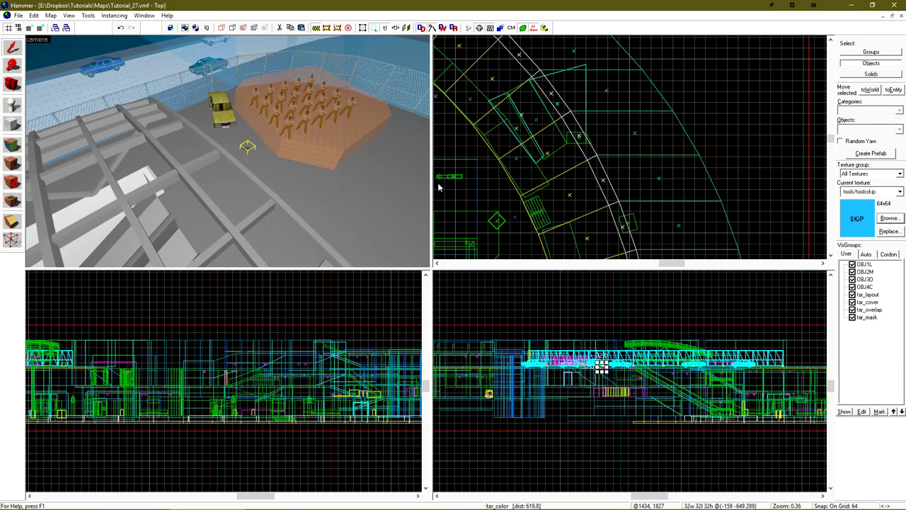
Move the tar_color entity out of the playable area, past the end of the outer floor in the side view.
{"action": "scroll", "coordinate": [600, 366], "scroll_direction": "up", "scroll_amount": 5}
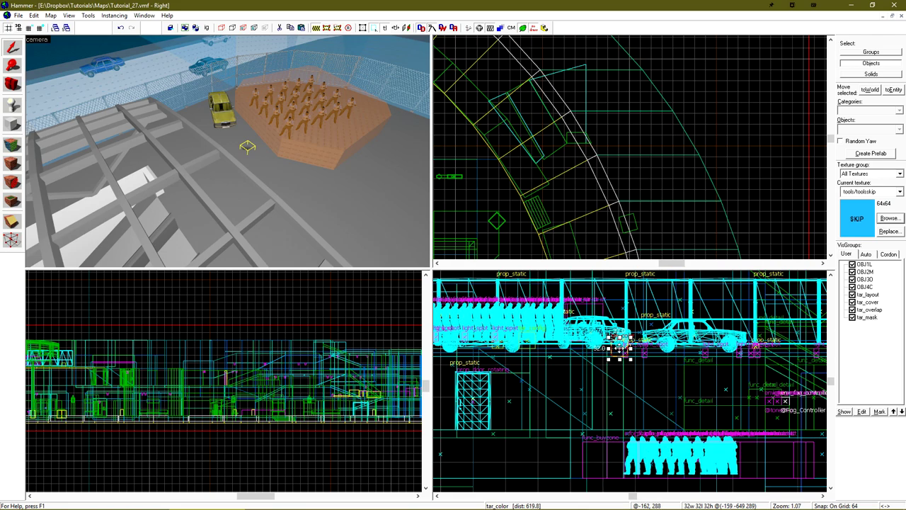
{"action": "scroll", "coordinate": [613, 347], "scroll_direction": "down", "scroll_amount": 7}
{"action": "scroll", "coordinate": [613, 347], "scroll_direction": "down", "scroll_amount": 3}
{"action": "scroll", "coordinate": [522, 338], "scroll_direction": "up", "scroll_amount": 6}
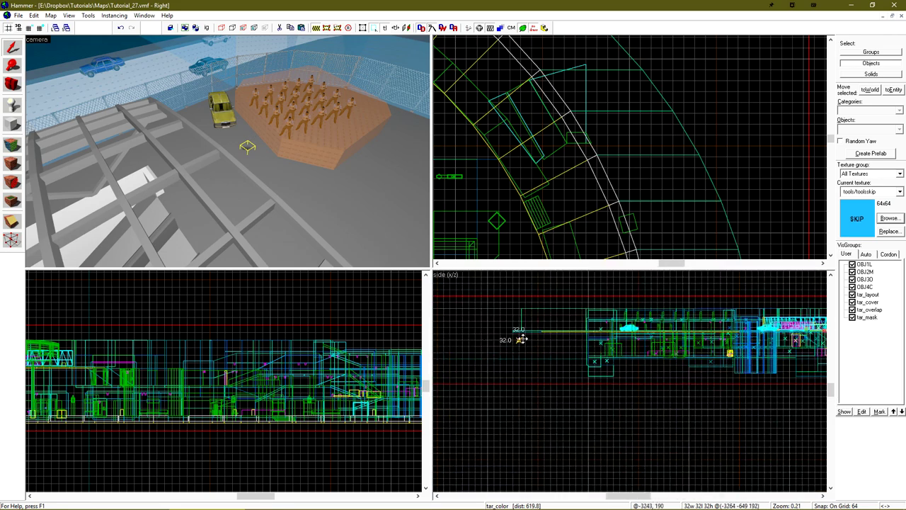
{"action": "left_click", "coordinate": [489, 331]}
{"action": "key", "text": "ctrl+shift+e"}
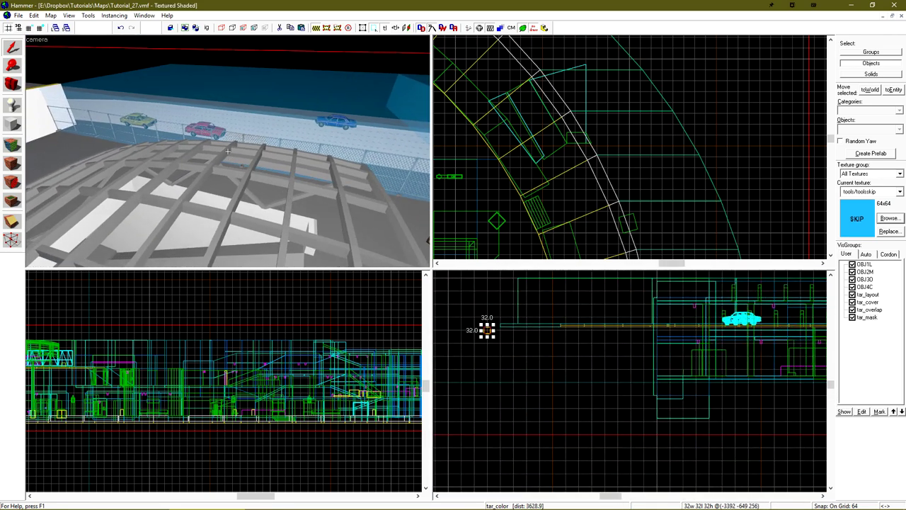
{"action": "scroll", "coordinate": [227, 151], "scroll_direction": "down", "scroll_amount": 10}
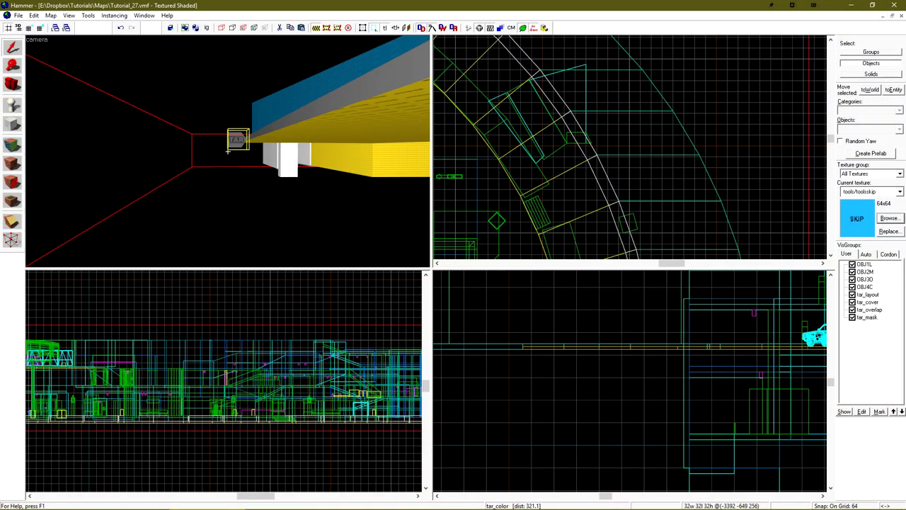
Set the tar_color entity's colour to pure red (255 0 0).
{"action": "scroll", "coordinate": [217, 149], "scroll_direction": "up", "scroll_amount": 2}
{"action": "double_click", "coordinate": [218, 149]}
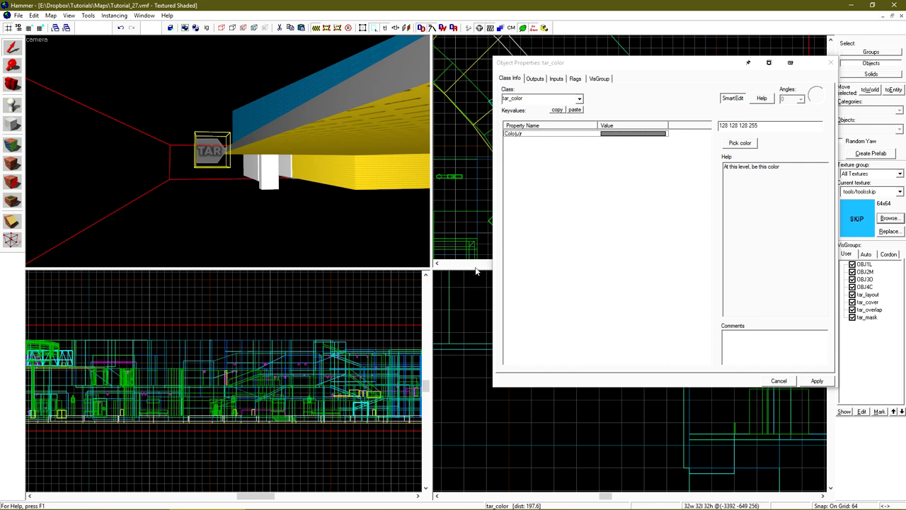
{"action": "left_click", "coordinate": [740, 142]}
{"action": "left_click", "coordinate": [570, 182]}
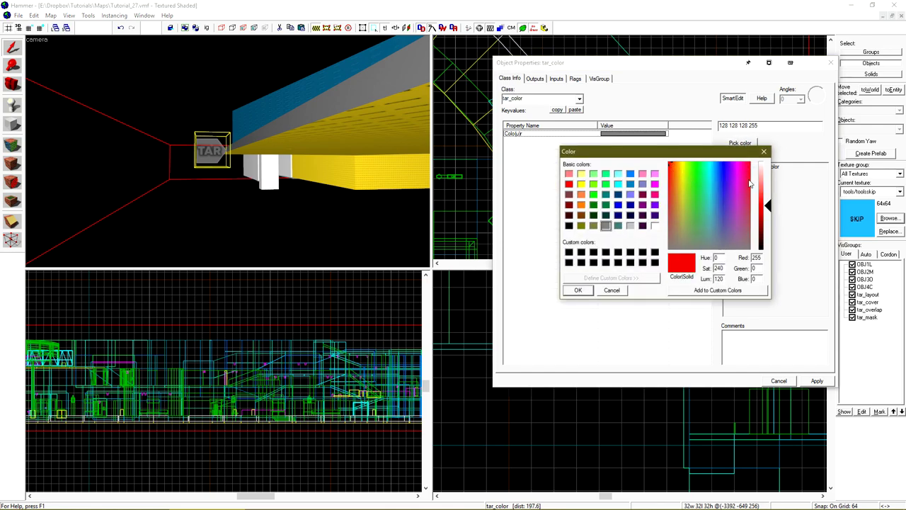
{"action": "left_click", "coordinate": [578, 290]}
{"action": "left_click", "coordinate": [818, 381]}
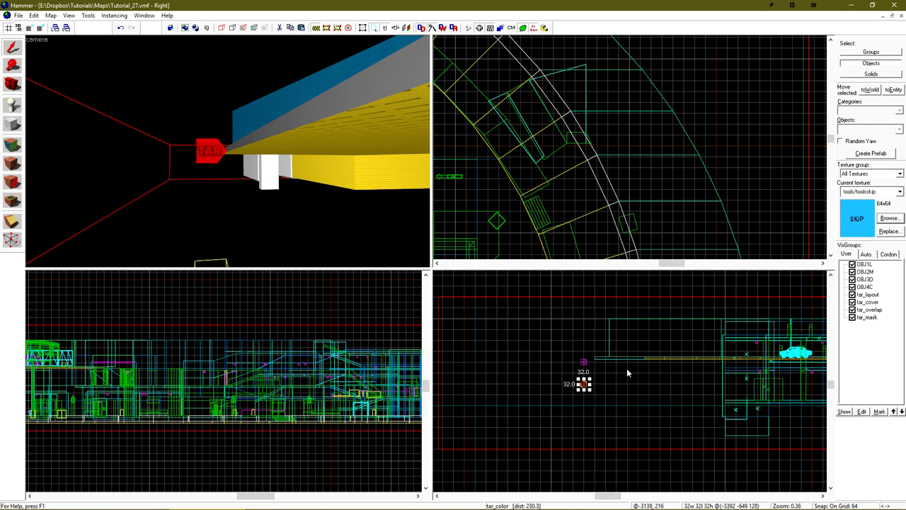
Copy the red tar_color entity 128 units straight down and set the copy's colour to green (108 255 0).
{"action": "key", "text": "z"}
{"action": "key", "text": "s"}
{"action": "key", "text": "z"}
{"action": "left_click", "coordinate": [214, 192]}
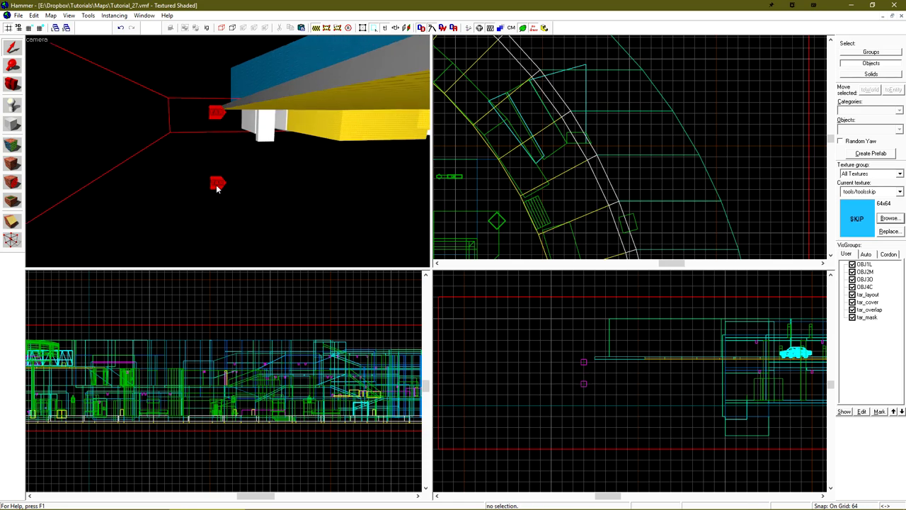
{"action": "double_click", "coordinate": [216, 185]}
{"action": "left_click", "coordinate": [740, 142]}
{"action": "left_click", "coordinate": [691, 164]}
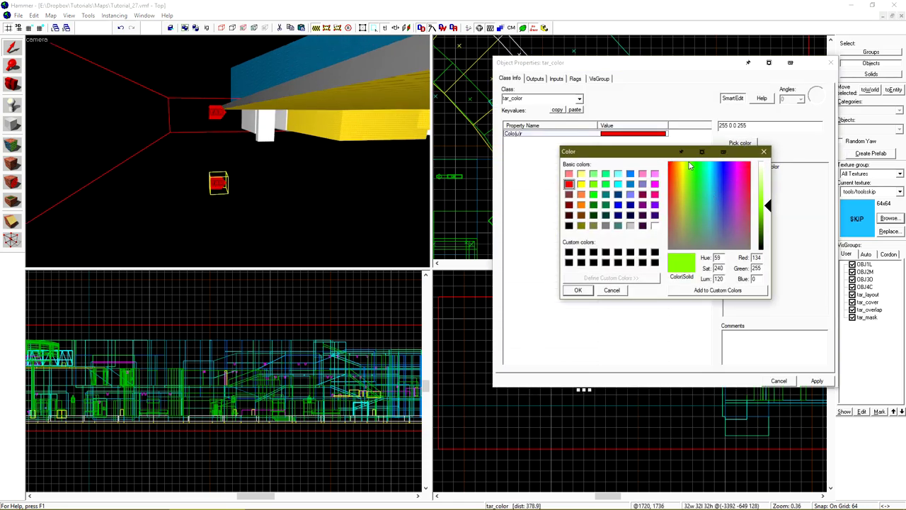
{"action": "left_click", "coordinate": [578, 290]}
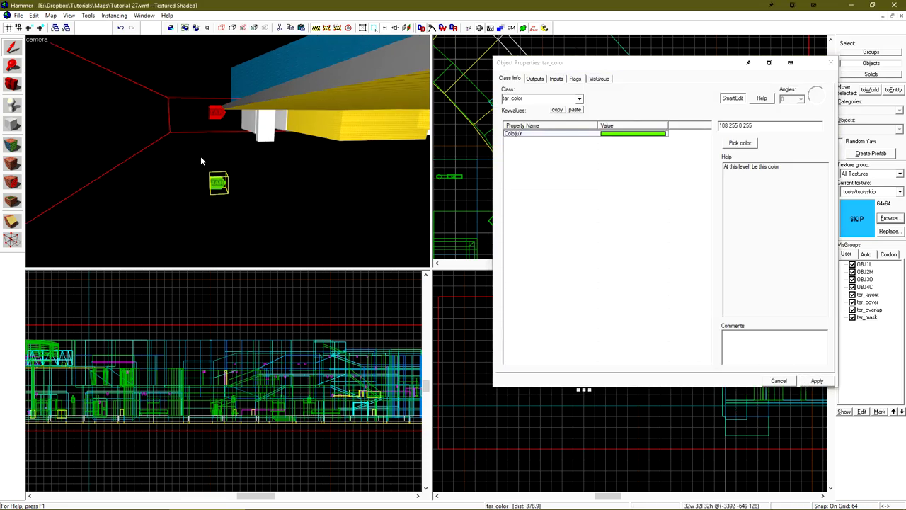
Copy the green tar_color entity 128 units straight down and set the new copy's colour to blue.
{"action": "key", "text": "shift+Down"}
{"action": "key", "text": "Down"}
{"action": "left_click", "coordinate": [749, 144]}
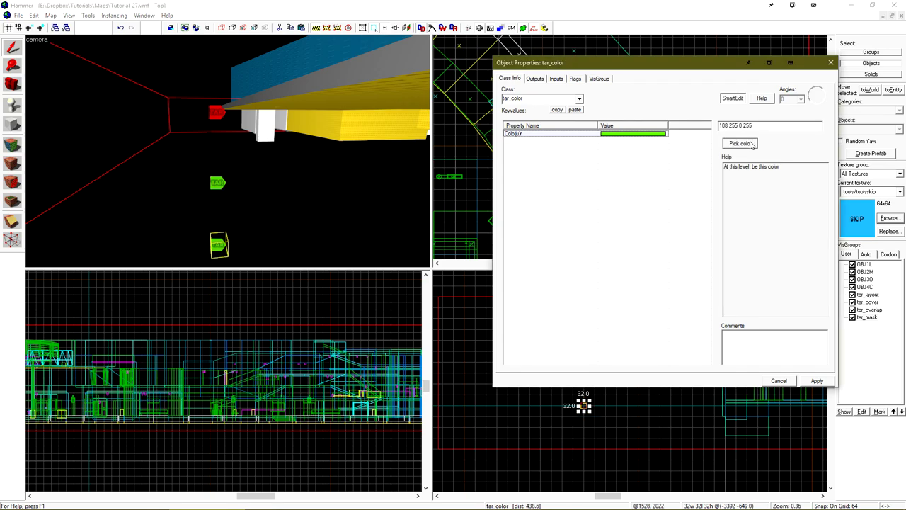
{"action": "left_click", "coordinate": [723, 165]}
{"action": "left_click", "coordinate": [578, 290]}
{"action": "key", "text": "Escape"}
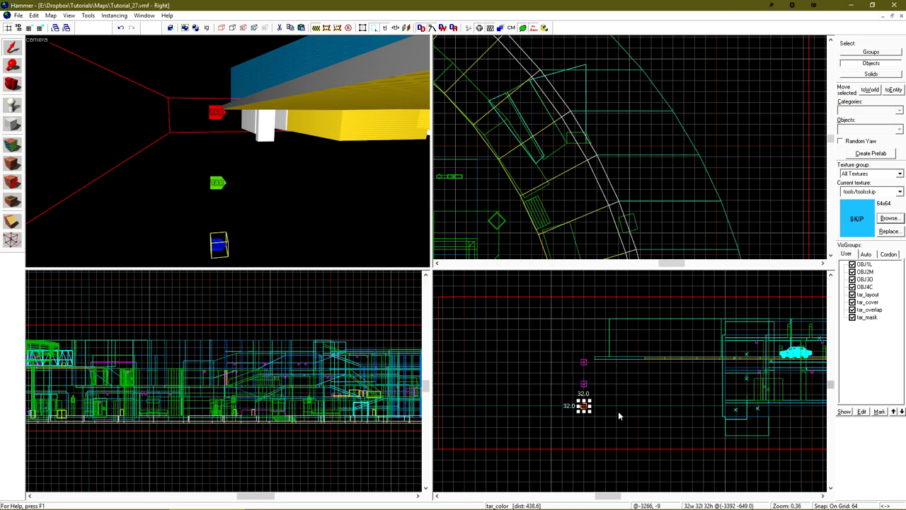
Copy the blue tar_color entity 128 units straight down and set the new copy's colour to orange (255 134 0).
{"action": "key", "text": "Down"}
{"action": "key", "text": "Down"}
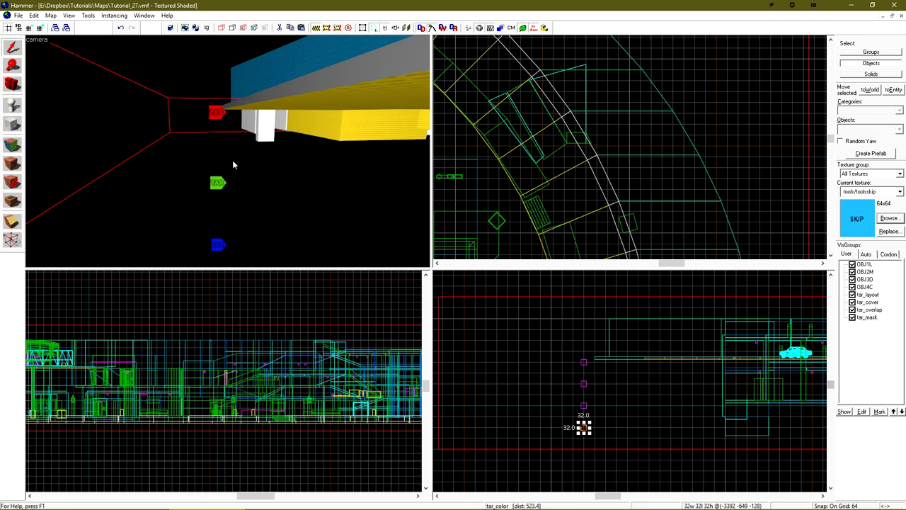
{"action": "key", "text": "alt+Return"}
{"action": "left_click", "coordinate": [741, 144]}
{"action": "left_click", "coordinate": [581, 292]}
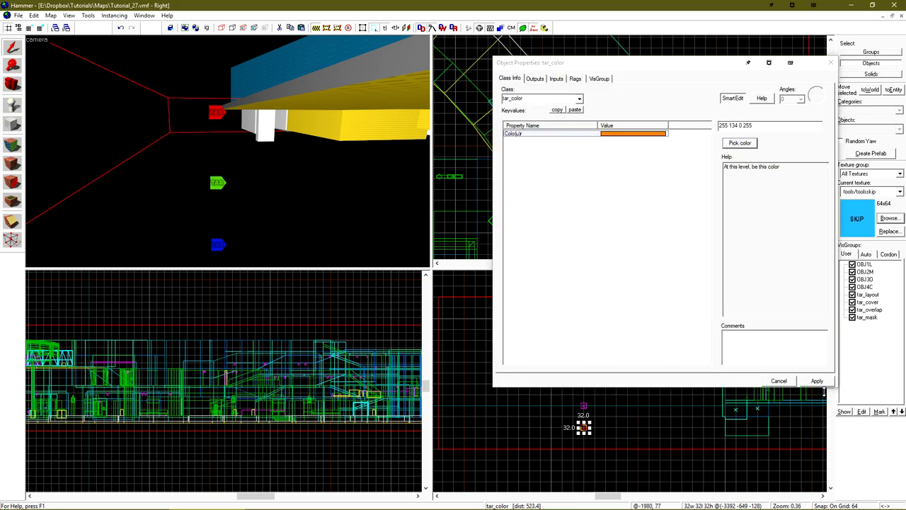
{"action": "left_click", "coordinate": [816, 381]}
{"action": "left_click", "coordinate": [779, 381]}
{"action": "key", "text": "z"}
{"action": "key", "text": "s"}
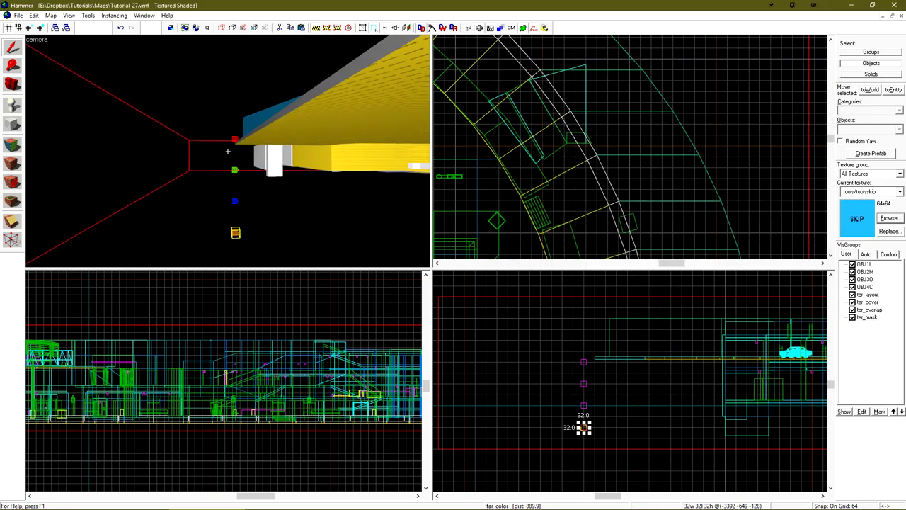
{"action": "key", "text": "Escape"}
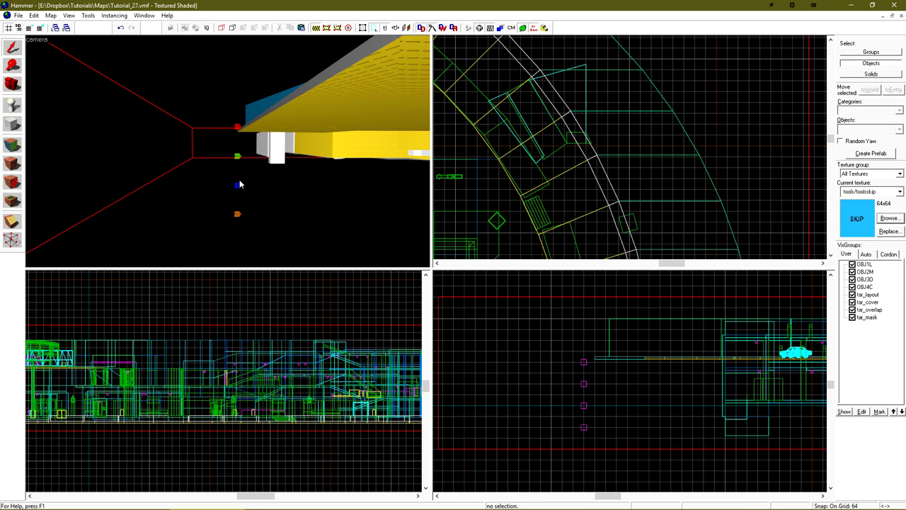
Review the stacked tar_color entities one by one, from the orange one up to the red one.
{"action": "key", "text": "w"}
{"action": "key", "text": "d"}
{"action": "left_click", "coordinate": [237, 245]}
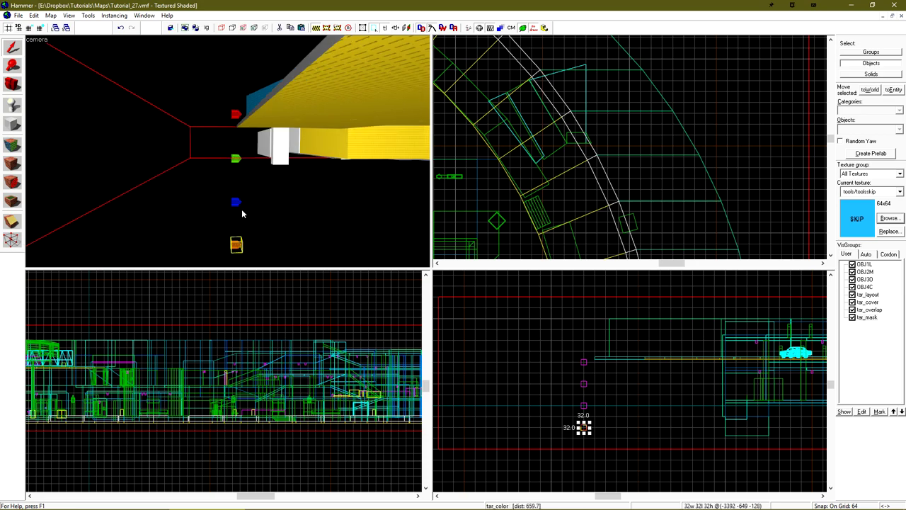
{"action": "left_click", "coordinate": [236, 203]}
{"action": "left_click", "coordinate": [236, 159]}
{"action": "left_click", "coordinate": [236, 114]}
{"action": "left_click", "coordinate": [282, 216]}
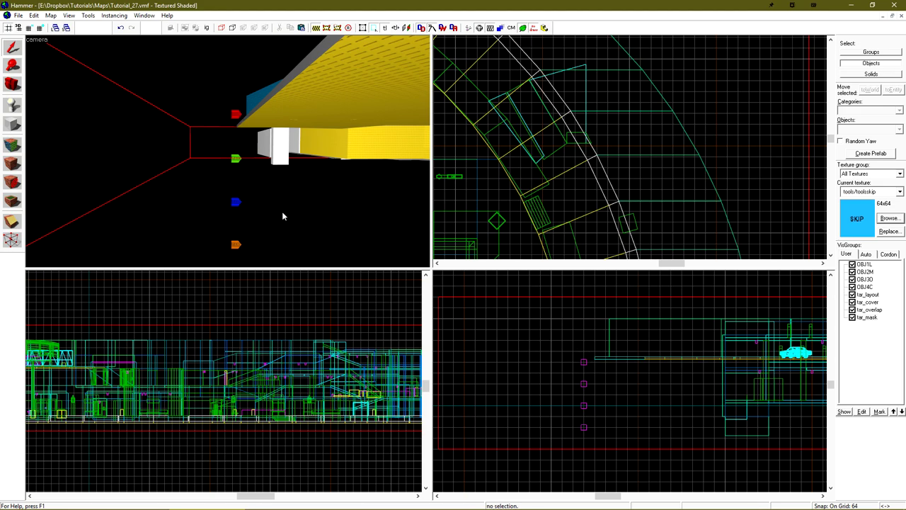
Set the tar_config entity's Color Scheme to Use auto-gradient entities.
{"action": "key", "text": "w"}
{"action": "key", "text": "w"}
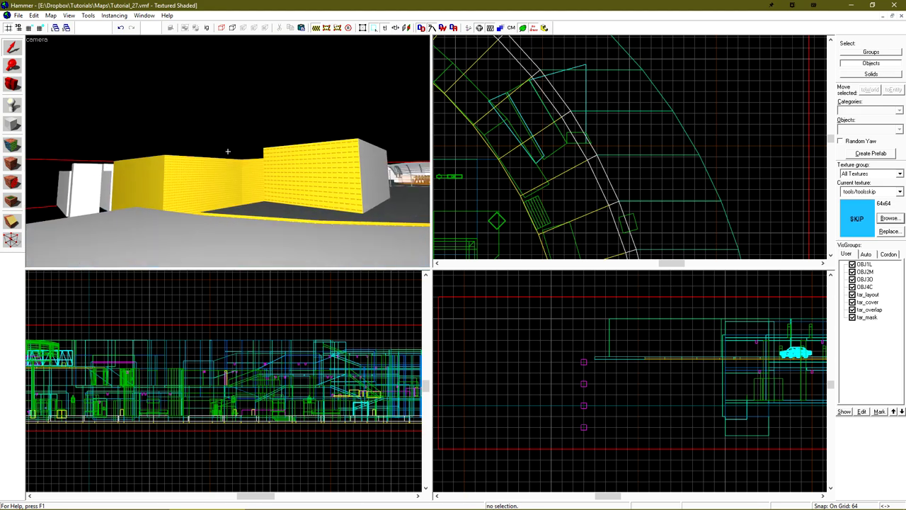
{"action": "key", "text": "Up"}
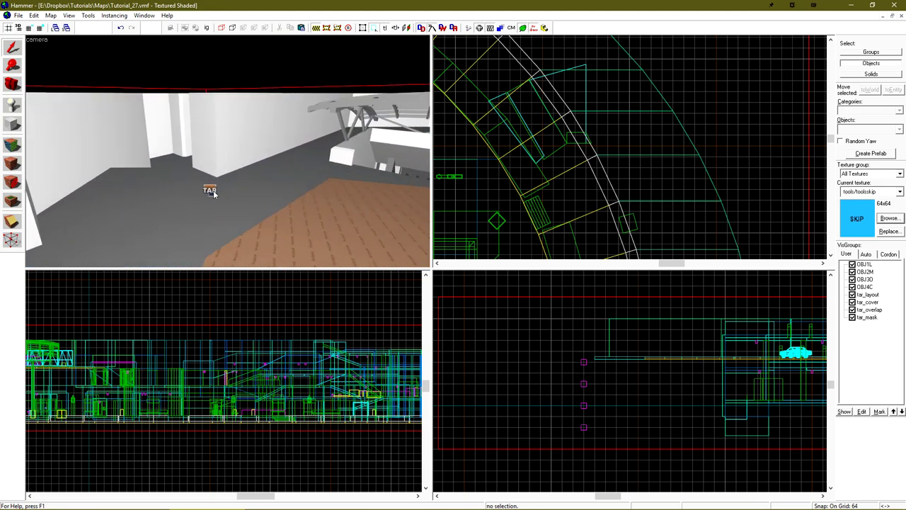
{"action": "double_click", "coordinate": [212, 192]}
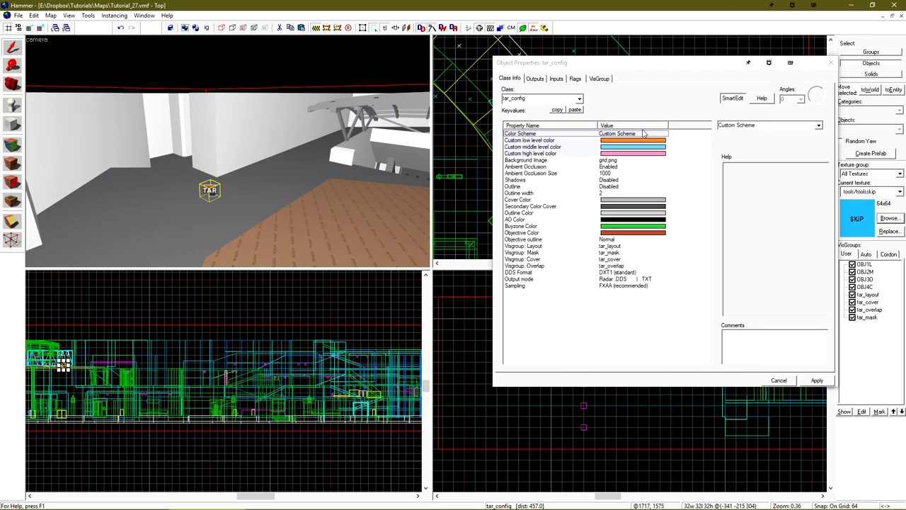
{"action": "left_click", "coordinate": [819, 126]}
{"action": "left_click", "coordinate": [755, 187]}
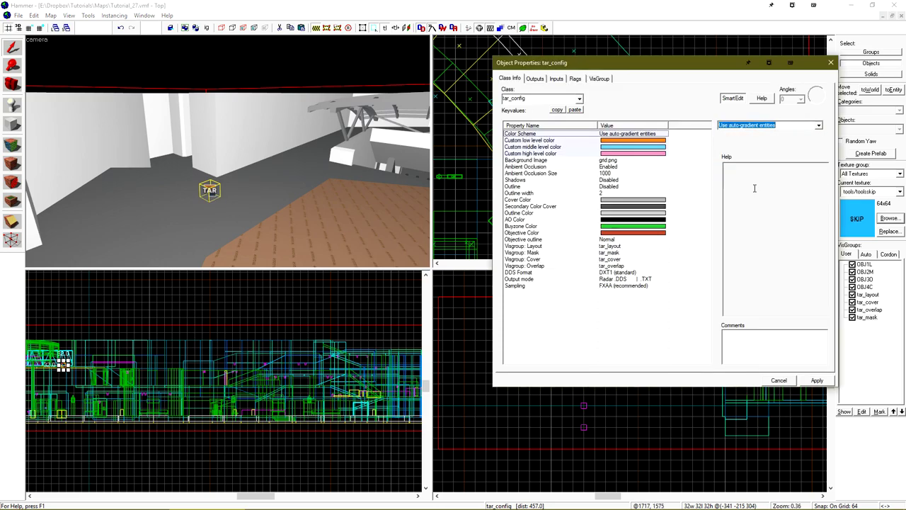
{"action": "left_click", "coordinate": [809, 381]}
{"action": "left_click", "coordinate": [779, 381]}
{"action": "left_click", "coordinate": [672, 395]}
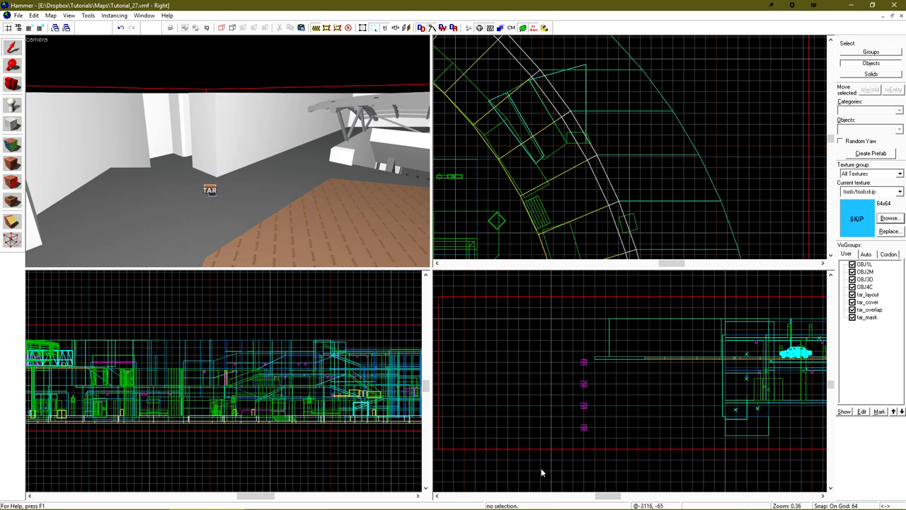
Regenerate the radar image with the tar_color gradient while tutorial_27_radar.dds is open in Windows Photo Viewer.
{"action": "left_click", "coordinate": [360, 503]}
{"action": "left_click", "coordinate": [641, 403]}
{"action": "key", "text": "F9"}
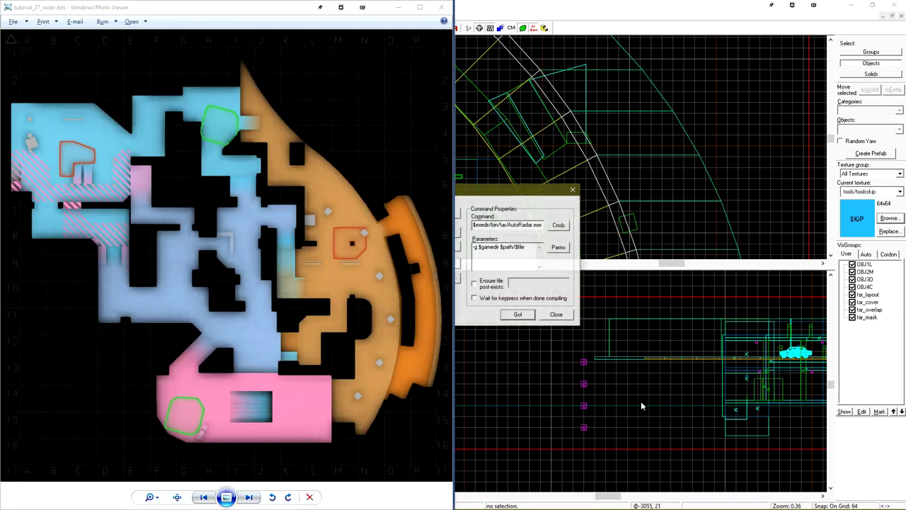
{"action": "key", "text": "Return"}
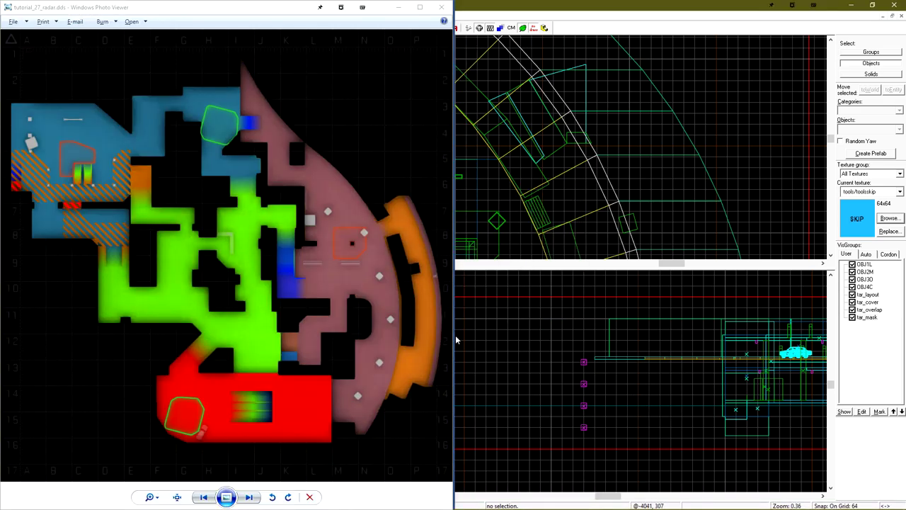
Inspect the blend between the red and green height levels on the diagonal passage of the radar image.
{"action": "left_click", "coordinate": [398, 222]}
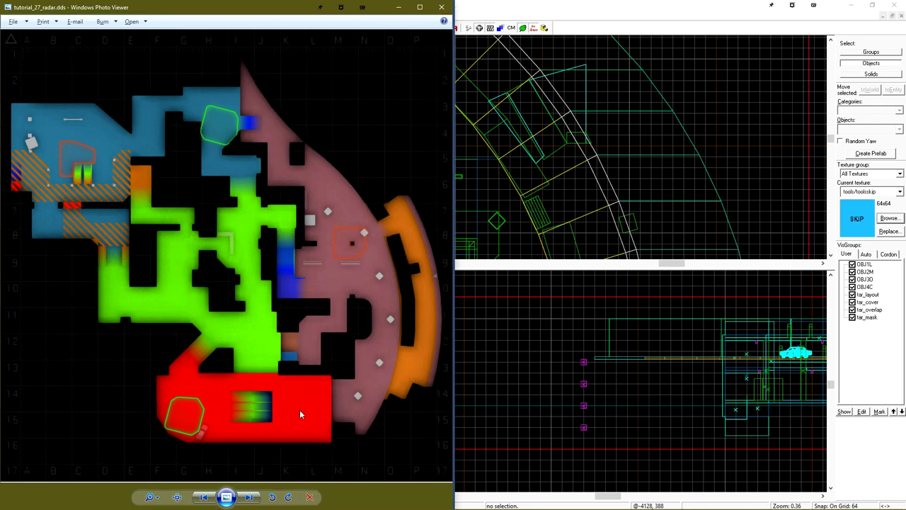
{"action": "scroll", "coordinate": [214, 345], "scroll_direction": "up", "scroll_amount": 6}
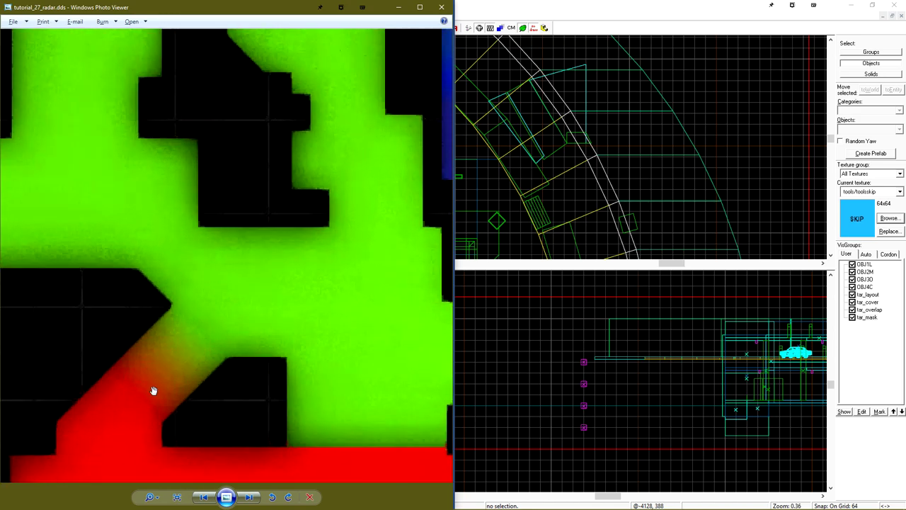
{"action": "left_click_drag", "start_coordinate": [145, 425], "coordinate": [310, 279]}
{"action": "scroll", "coordinate": [333, 221], "scroll_direction": "up", "scroll_amount": 4}
{"action": "left_click_drag", "start_coordinate": [347, 225], "coordinate": [326, 238]}
{"action": "scroll", "coordinate": [326, 237], "scroll_direction": "down", "scroll_amount": 2}
{"action": "scroll", "coordinate": [325, 236], "scroll_direction": "down", "scroll_amount": 1}
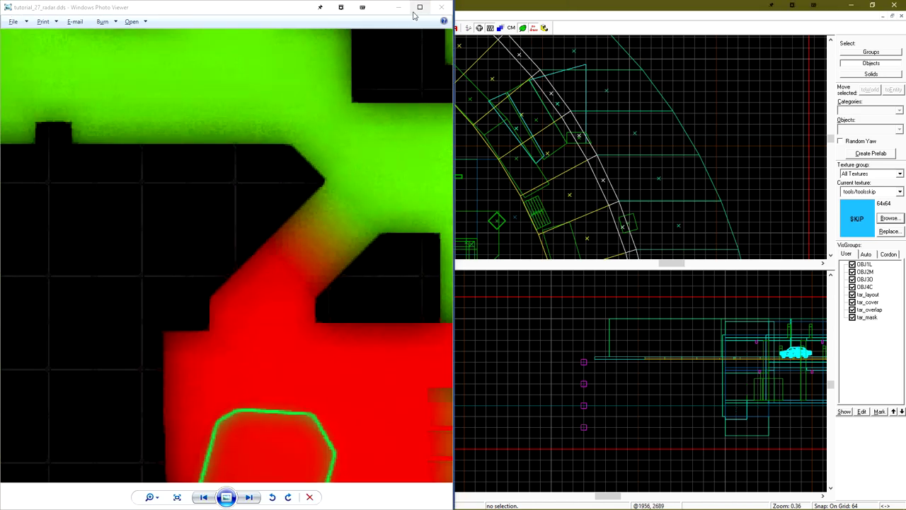
Back in Hammer, lower the red tar_color entity until it sits just above the green one.
{"action": "left_click", "coordinate": [398, 6]}
{"action": "key", "text": "w"}
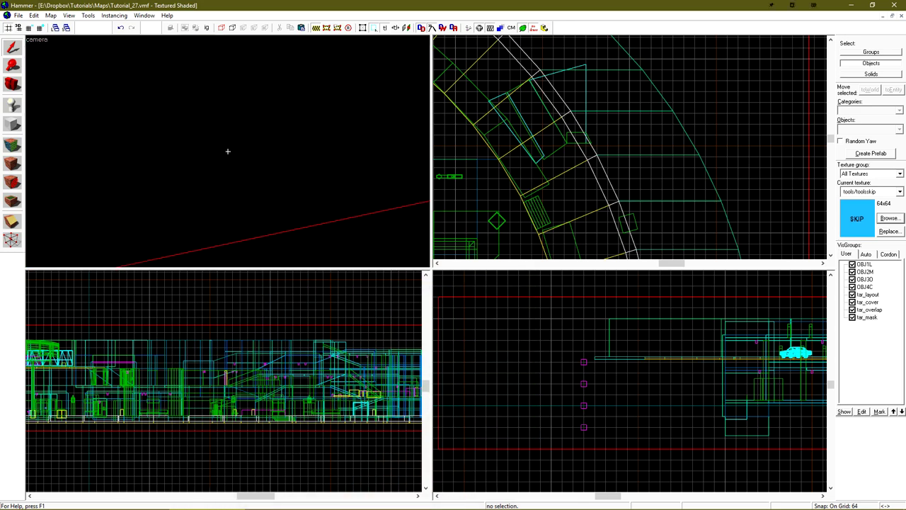
{"action": "key", "text": "z"}
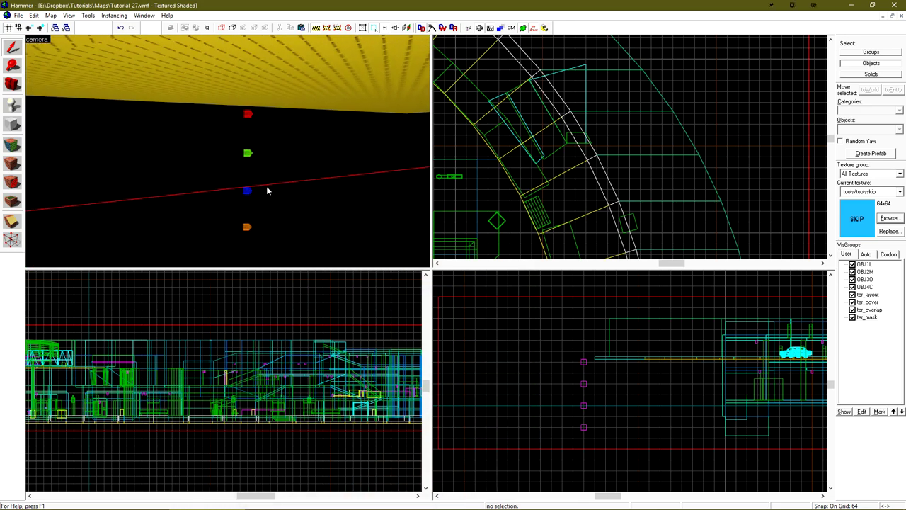
{"action": "left_click", "coordinate": [248, 118]}
{"action": "key", "text": "Down"}
{"action": "key", "text": "Down"}
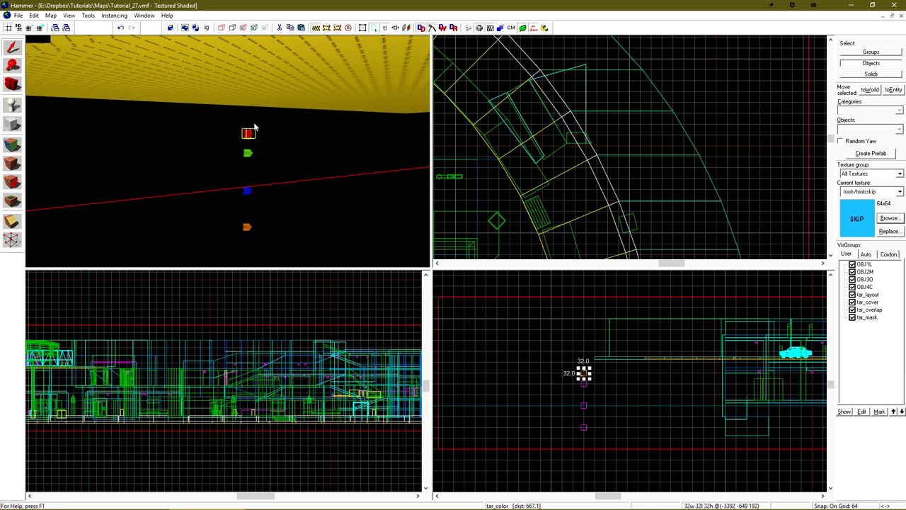
{"action": "key", "text": "Up"}
{"action": "key", "text": "Escape"}
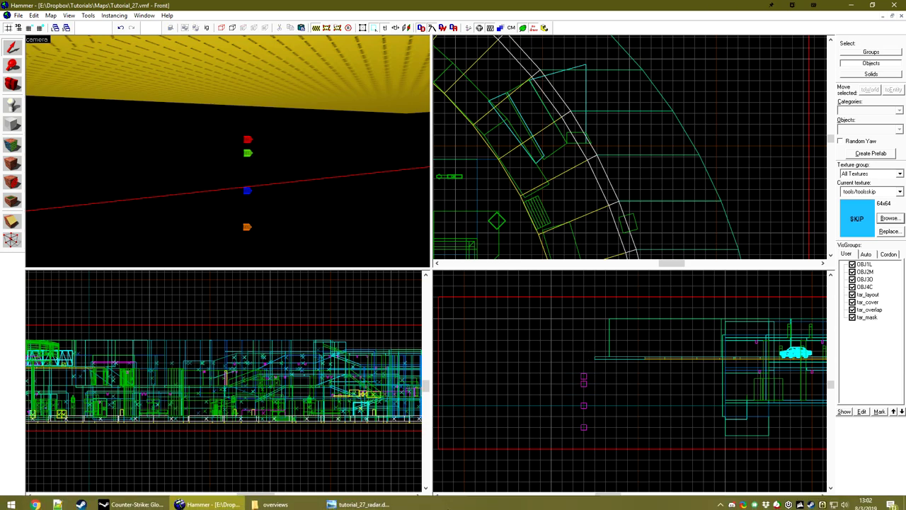
Regenerate the radar image and inspect the blend between red and green on the diagonal passage of tutorial_27_radar.dds.
{"action": "key", "text": "F9"}
{"action": "key", "text": "Return"}
{"action": "mouse_move", "coordinate": [407, 508]}
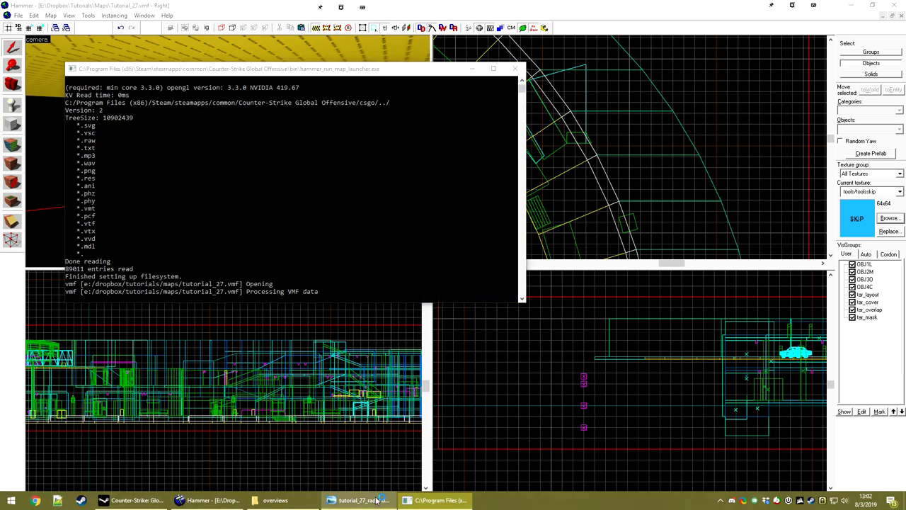
{"action": "scroll", "coordinate": [247, 284], "scroll_direction": "up", "scroll_amount": 2}
{"action": "scroll", "coordinate": [220, 266], "scroll_direction": "up", "scroll_amount": 2}
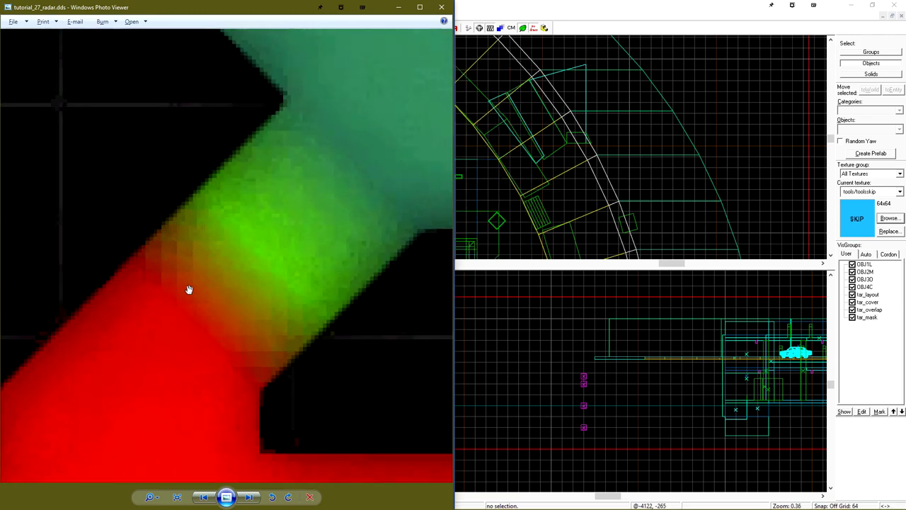
Delete the four stacked tar_color gradient entities beside the map.
{"action": "left_click", "coordinate": [555, 417]}
{"action": "left_click_drag", "start_coordinate": [561, 371], "coordinate": [616, 449]}
{"action": "key", "text": "Delete"}
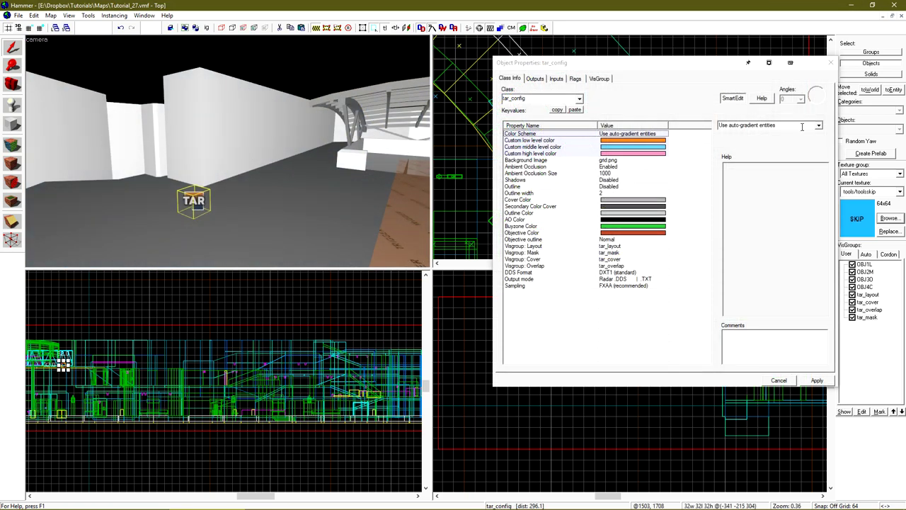
Set the tar_config entity's Color Scheme to Nuke.
{"action": "left_click", "coordinate": [819, 126]}
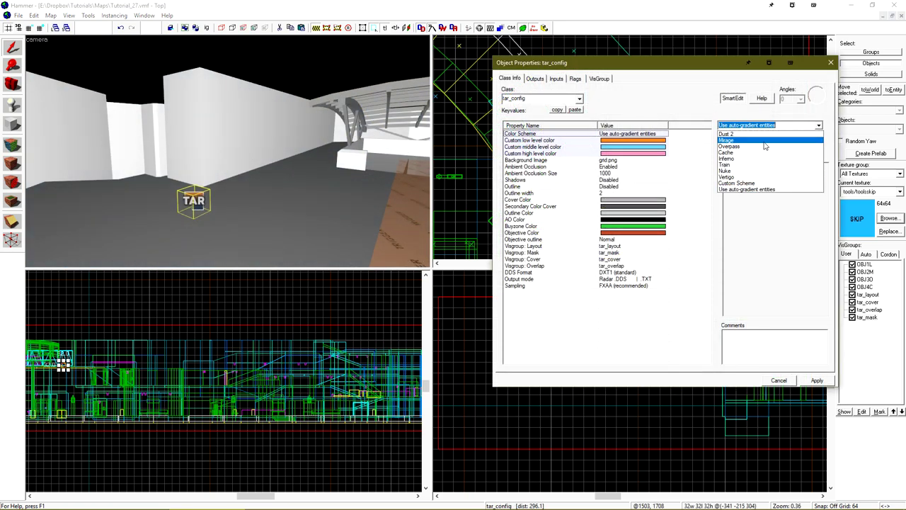
{"action": "left_click", "coordinate": [747, 172]}
{"action": "left_click", "coordinate": [275, 189]}
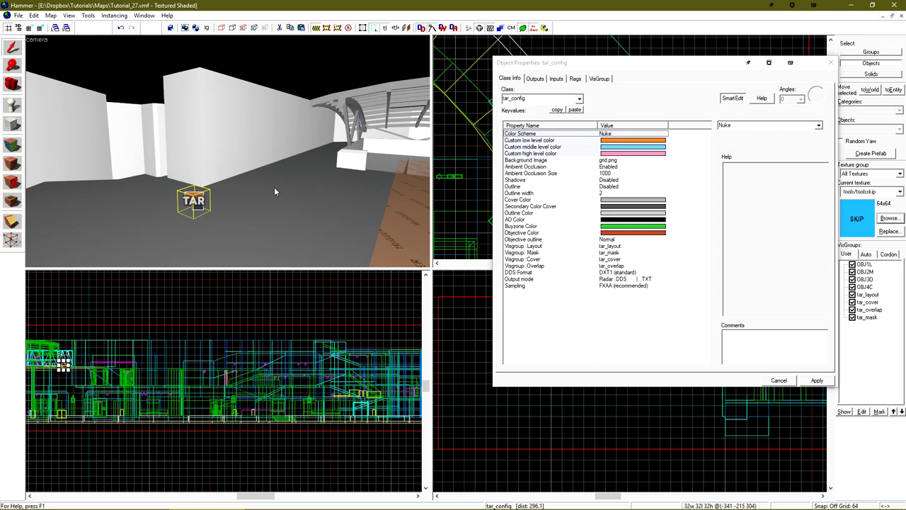
Check where tar_config's Background Image files are stored and open the Counter-Strike Global Offensive\bin\tar\textures folder in File Explorer.
{"action": "left_click", "coordinate": [551, 161]}
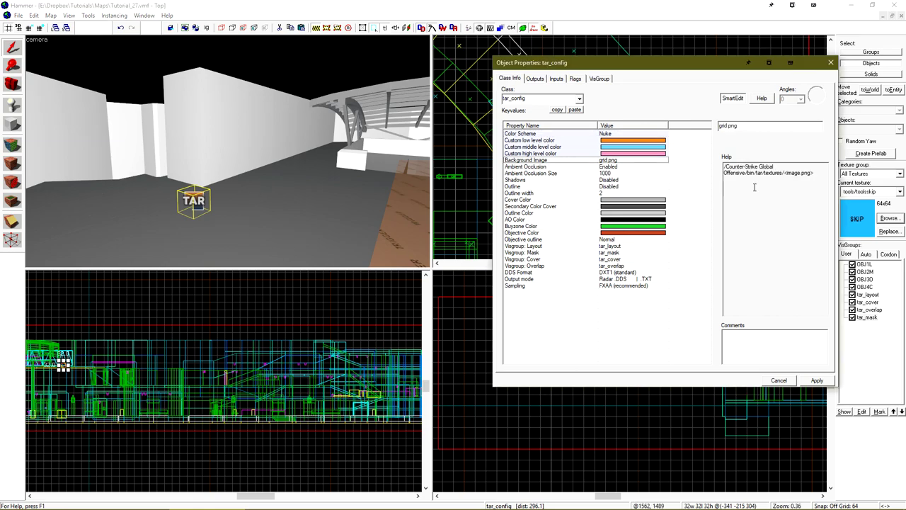
{"action": "left_click_drag", "start_coordinate": [723, 167], "coordinate": [736, 173]}
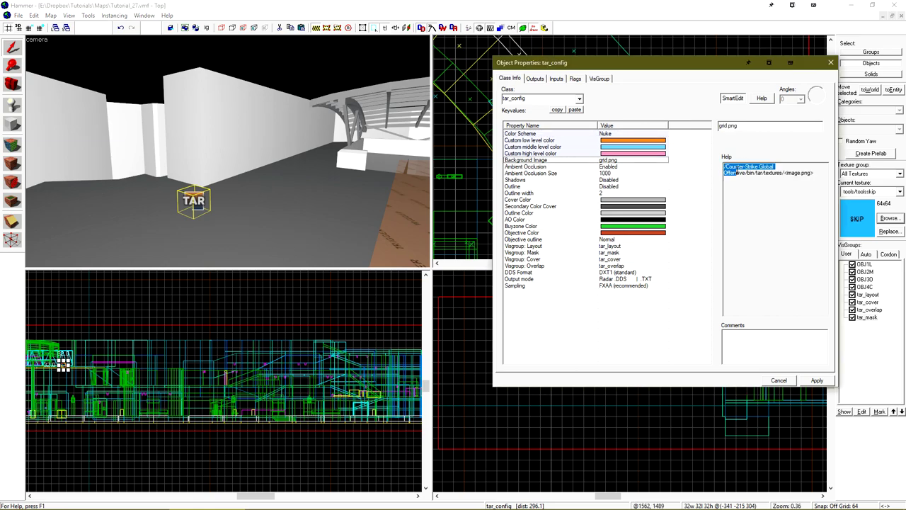
{"action": "left_click", "coordinate": [788, 187]}
{"action": "key", "text": "super+e"}
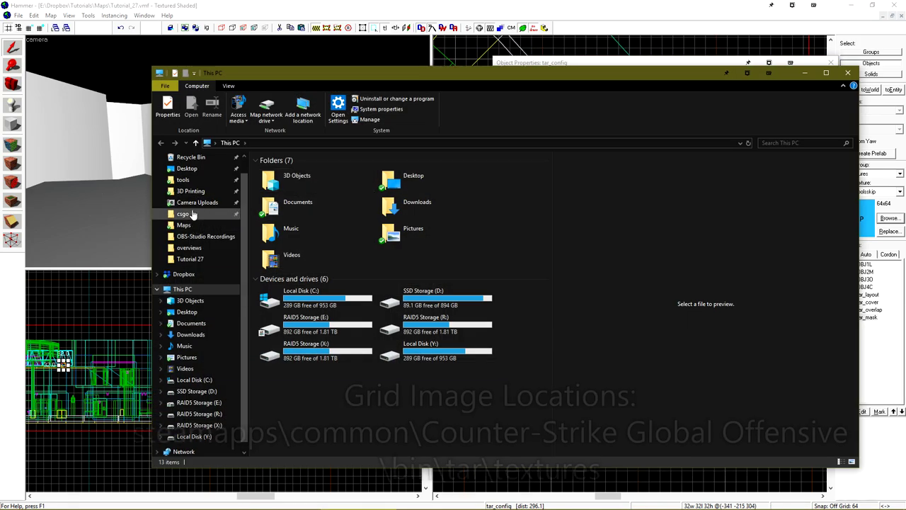
{"action": "left_click", "coordinate": [193, 214]}
{"action": "left_click", "coordinate": [488, 144]}
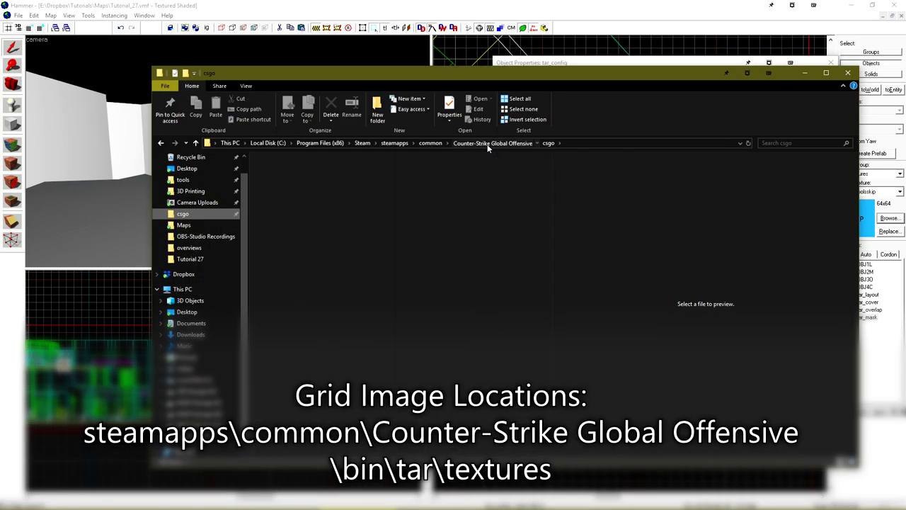
{"action": "double_click", "coordinate": [276, 172]}
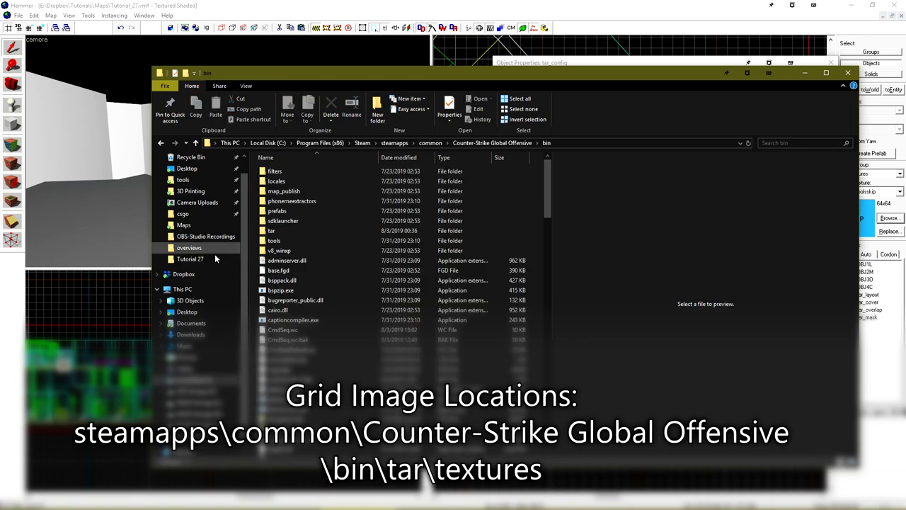
{"action": "double_click", "coordinate": [282, 230]}
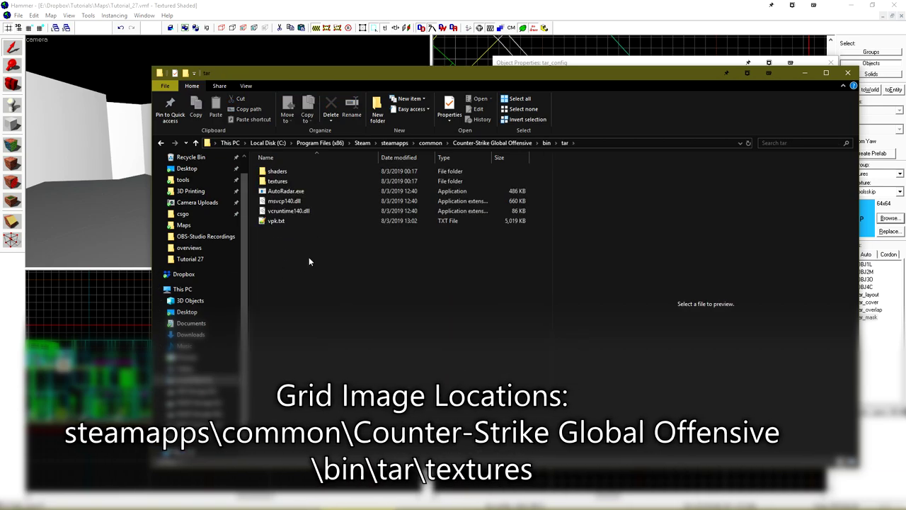
{"action": "double_click", "coordinate": [312, 182]}
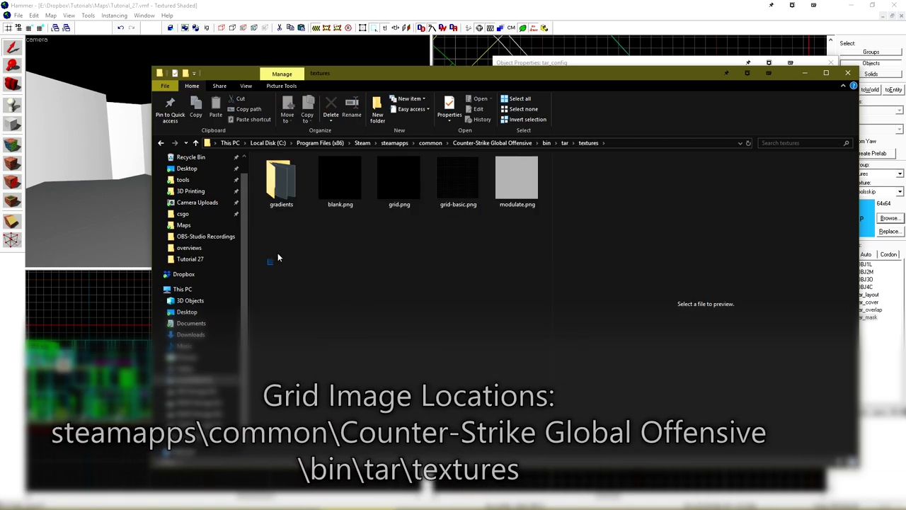
Preview the background images grid.png, blank.png and grid-basic.png in the textures folder.
{"action": "left_click_drag", "start_coordinate": [277, 255], "coordinate": [522, 172]}
{"action": "left_click", "coordinate": [450, 177]}
{"action": "left_click", "coordinate": [399, 181]}
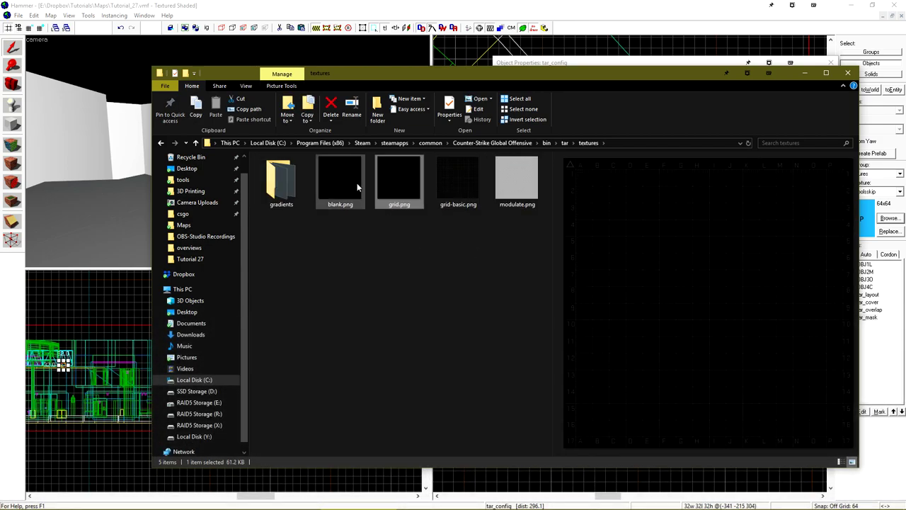
{"action": "left_click", "coordinate": [357, 182]}
{"action": "left_click", "coordinate": [438, 278]}
{"action": "left_click", "coordinate": [461, 193]}
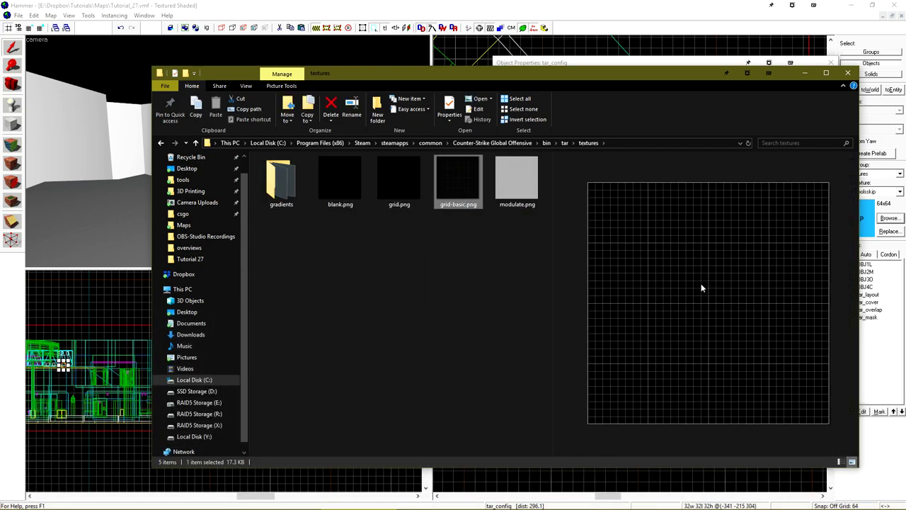
Copy the file name grid-basic.png and, back in Hammer, set it as tar_config's Background Image.
{"action": "key", "text": "F2"}
{"action": "key", "text": "ctrl+a"}
{"action": "key", "text": "ctrl+c"}
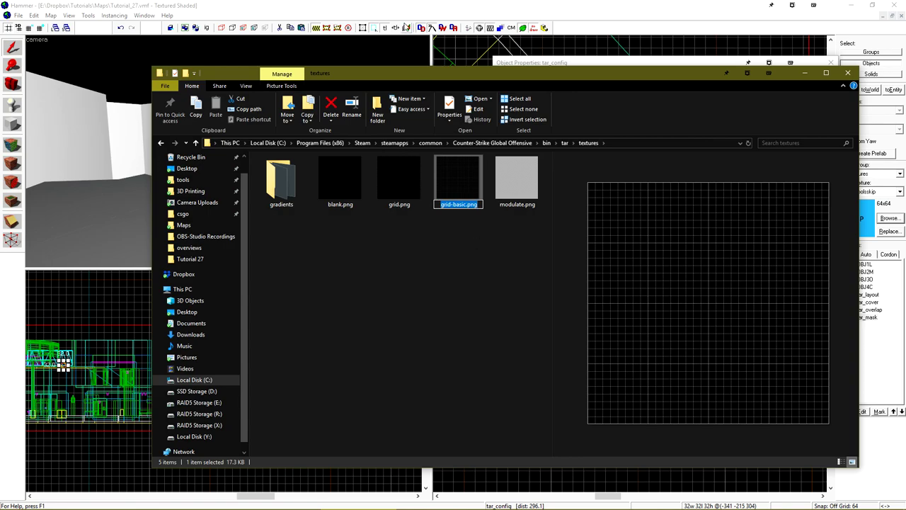
{"action": "left_click", "coordinate": [389, 2]}
{"action": "left_click", "coordinate": [586, 62]}
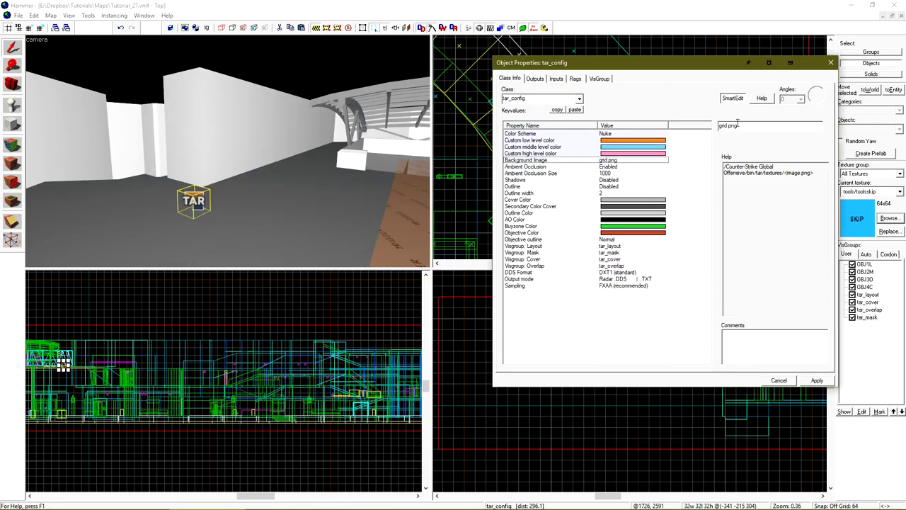
{"action": "key", "text": "ctrl+v"}
Regenerate the radar with the new background and show tutorial_27_radar.dds beside the tar_config properties.
{"action": "key", "text": "alt+Tab"}
{"action": "key", "text": "F9"}
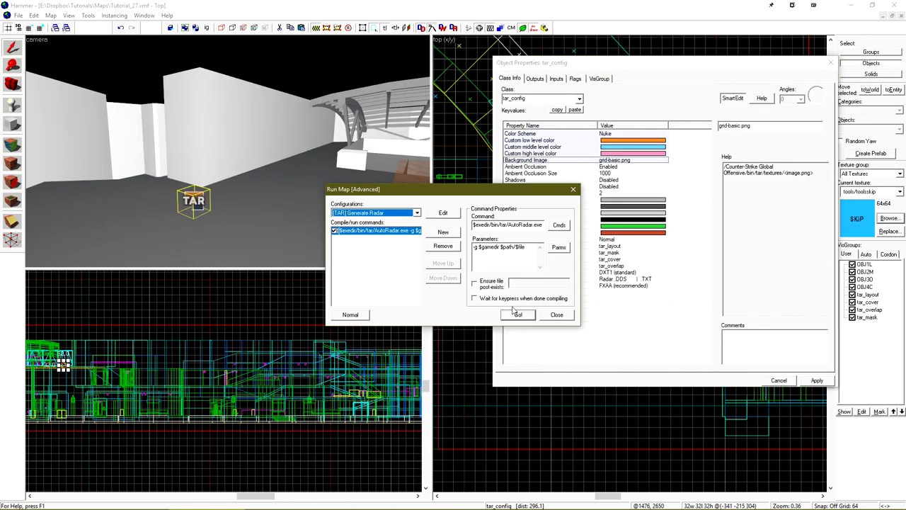
{"action": "left_click", "coordinate": [517, 312]}
{"action": "left_click", "coordinate": [437, 500]}
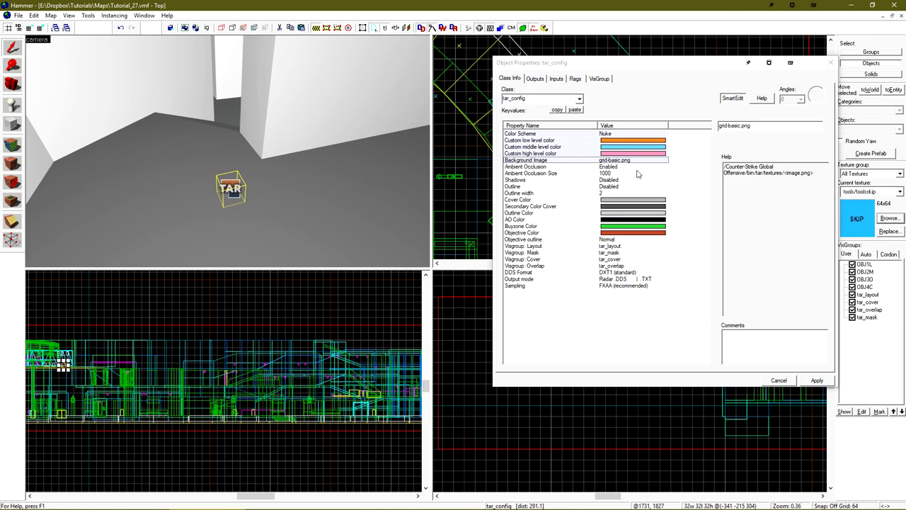
{"action": "left_click", "coordinate": [599, 168]}
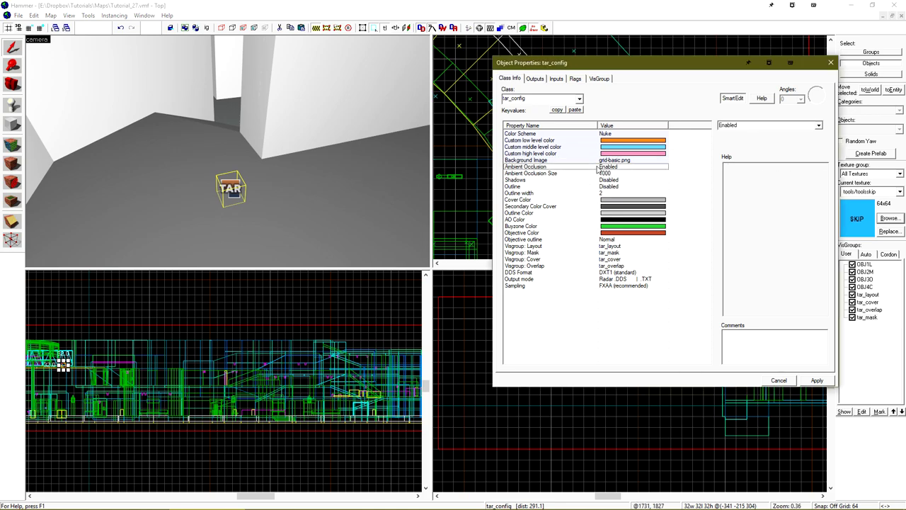
{"action": "left_click", "coordinate": [421, 505]}
{"action": "left_click", "coordinate": [630, 158]}
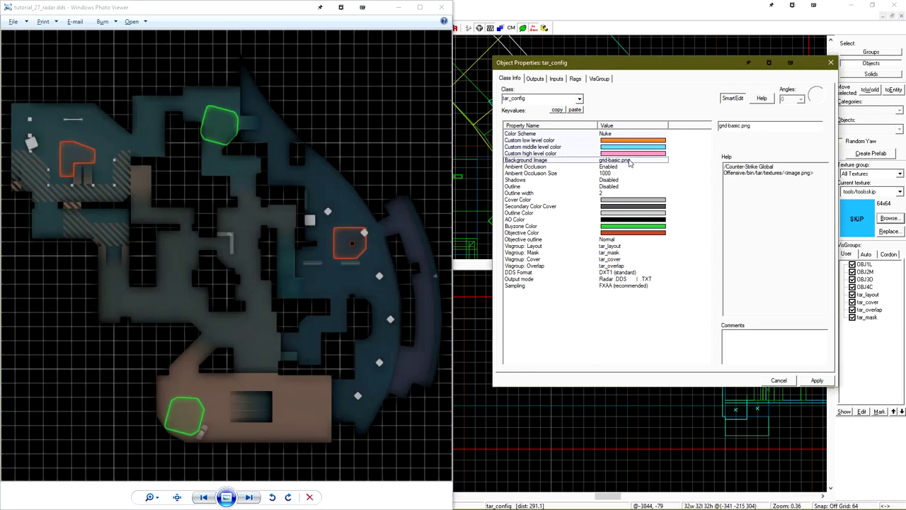
Set tar_config's Ambient Occlusion to Disabled.
{"action": "left_click", "coordinate": [601, 165]}
{"action": "left_click_drag", "start_coordinate": [719, 127], "coordinate": [736, 125]}
{"action": "key", "text": "Down"}
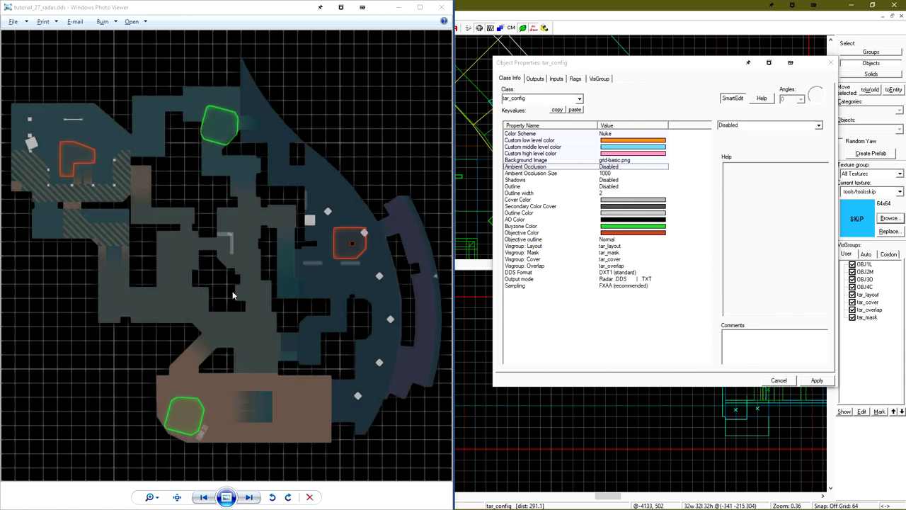
Try to set tar_config's Shadows to Enabled.
{"action": "left_click", "coordinate": [523, 181]}
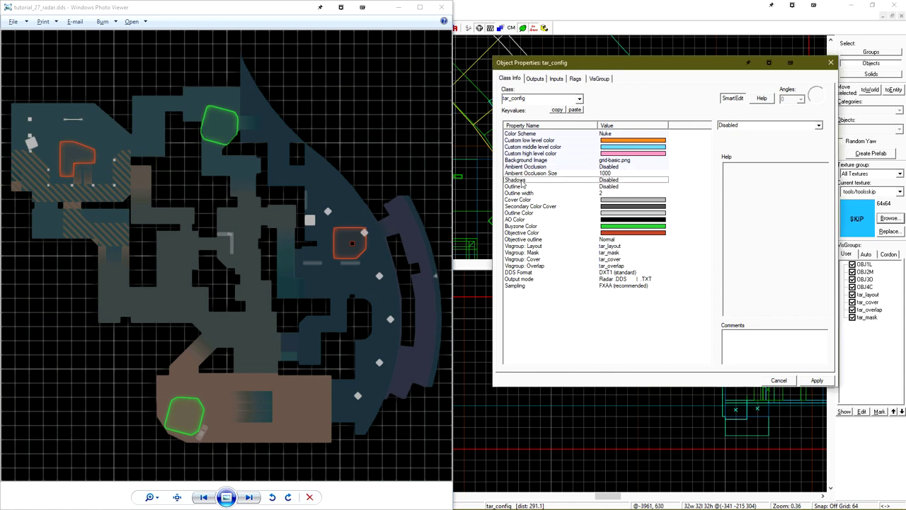
{"action": "left_click", "coordinate": [800, 125]}
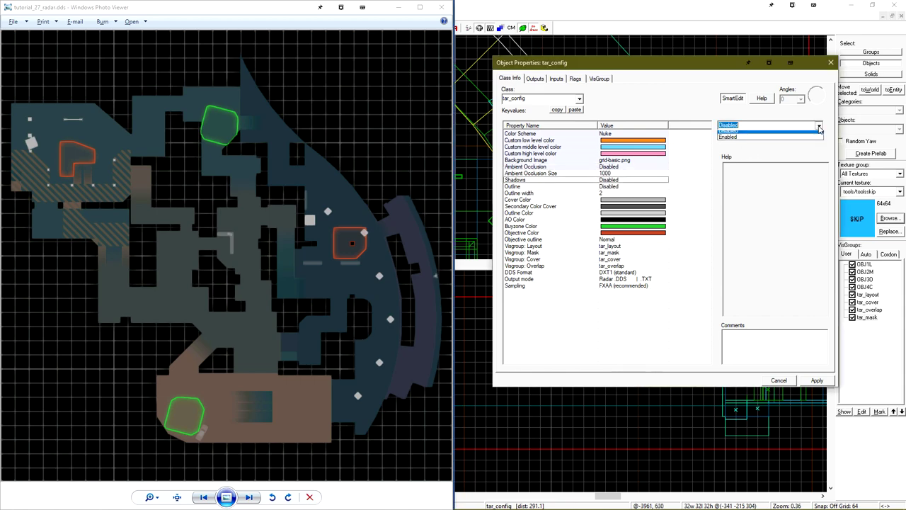
{"action": "left_click", "coordinate": [743, 135]}
Set Ambient Occlusion to Enabled, regenerate the radar and examine the shading along the corridor edges.
{"action": "left_click", "coordinate": [546, 167]}
{"action": "left_click", "coordinate": [739, 125]}
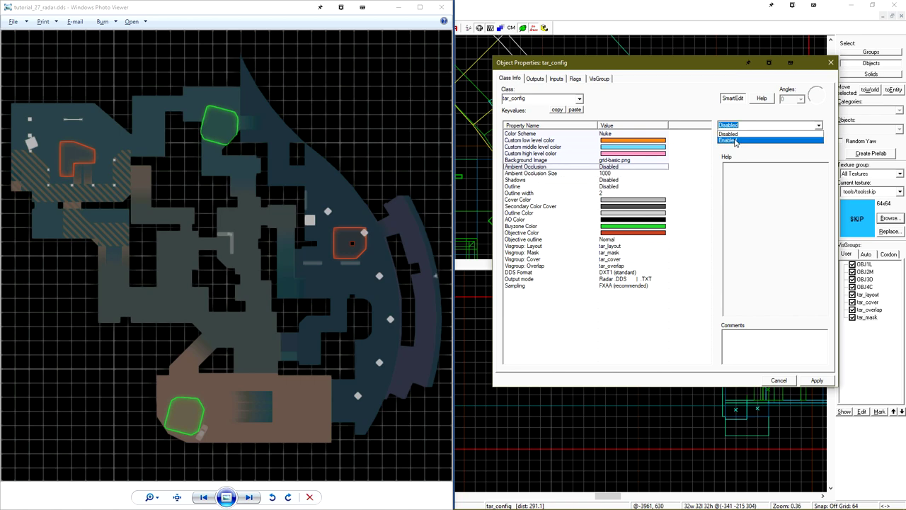
{"action": "left_click", "coordinate": [735, 141]}
{"action": "left_click", "coordinate": [457, 31]}
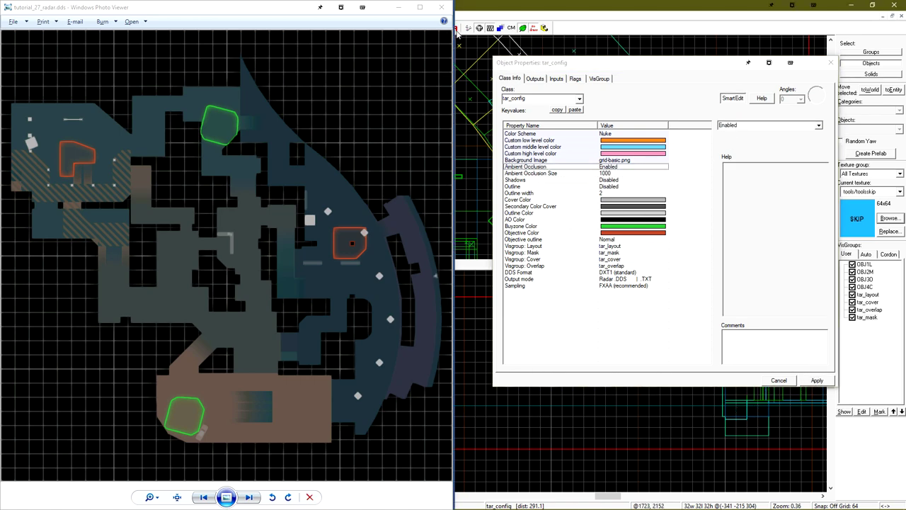
{"action": "left_click", "coordinate": [527, 316]}
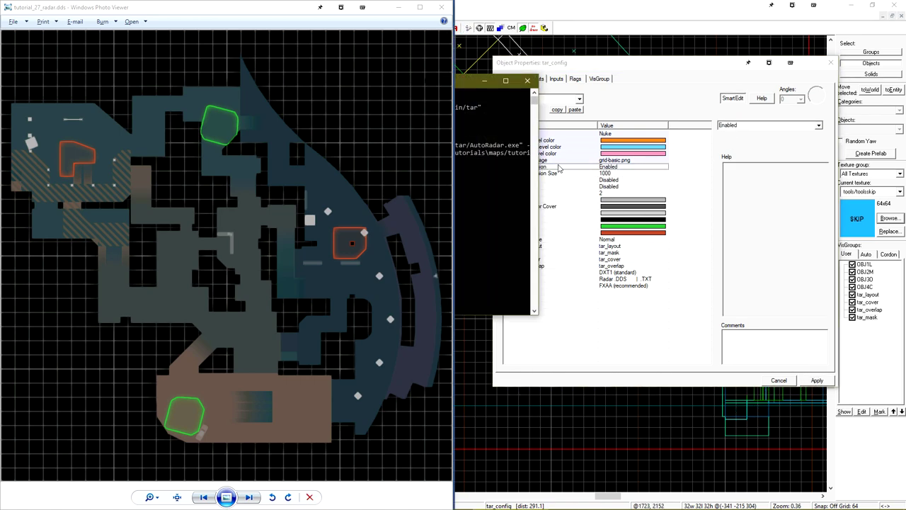
{"action": "scroll", "coordinate": [241, 205], "scroll_direction": "up", "scroll_amount": 5}
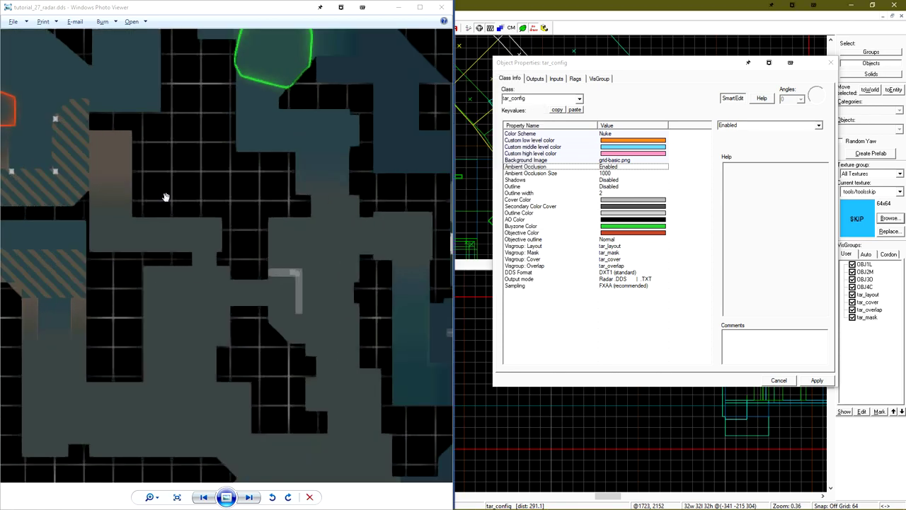
{"action": "scroll", "coordinate": [289, 253], "scroll_direction": "down", "scroll_amount": 3}
{"action": "scroll", "coordinate": [267, 209], "scroll_direction": "up", "scroll_amount": 5}
Set the Ambient Occlusion Size to 500, apply it and inspect the edge shading on the regenerated radar.
{"action": "left_click", "coordinate": [542, 173]}
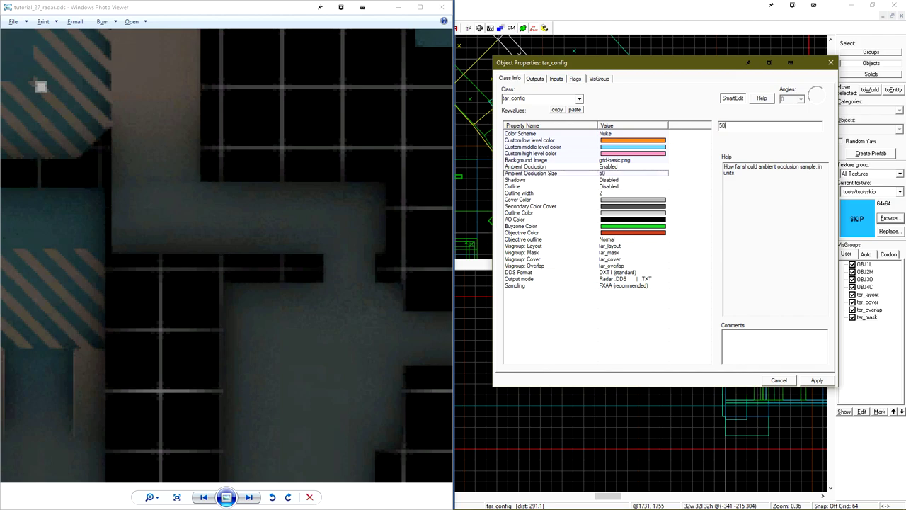
{"action": "left_click", "coordinate": [817, 380]}
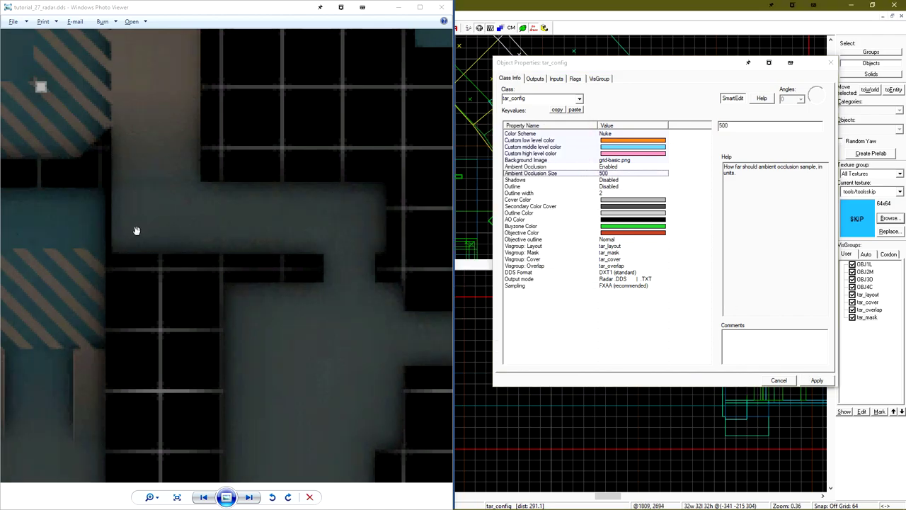
{"action": "left_click_drag", "start_coordinate": [122, 231], "coordinate": [132, 232]}
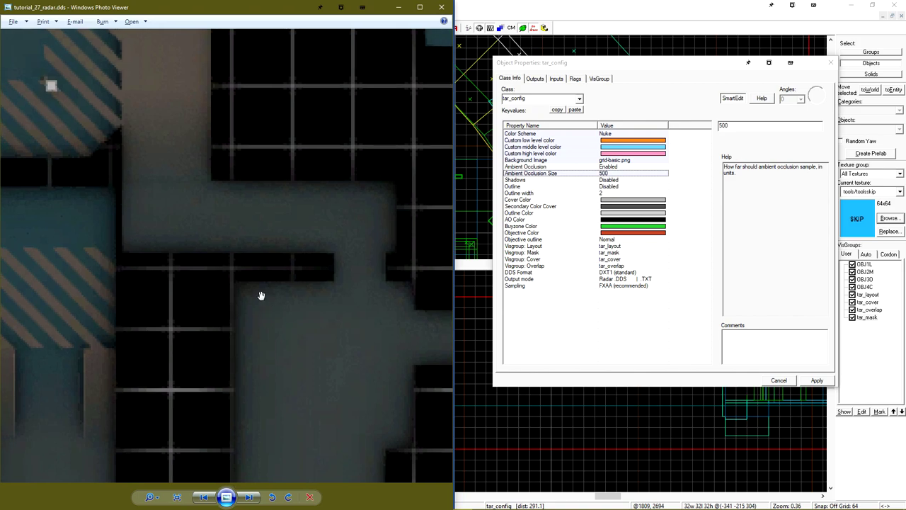
{"action": "scroll", "coordinate": [258, 219], "scroll_direction": "down", "scroll_amount": 6}
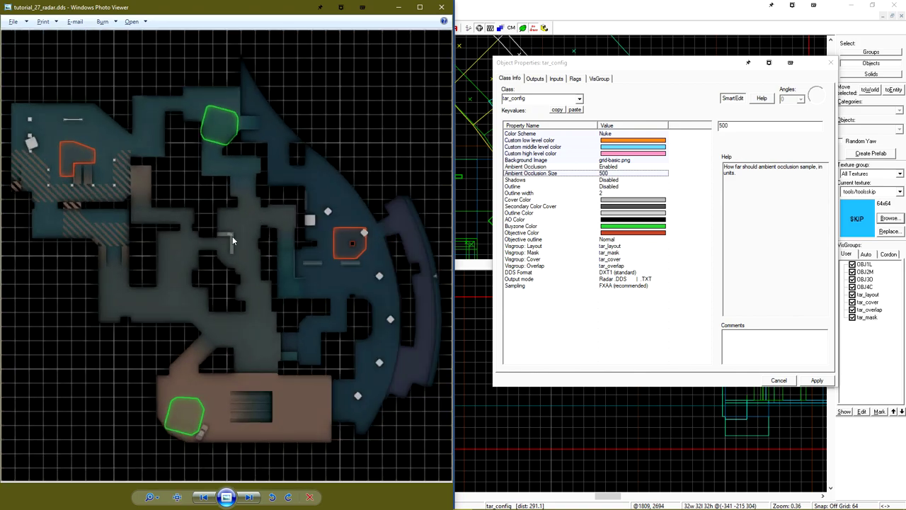
Set tar_config's AO Color to red (255 36 36) and view the regenerated radar image.
{"action": "left_click", "coordinate": [515, 219]}
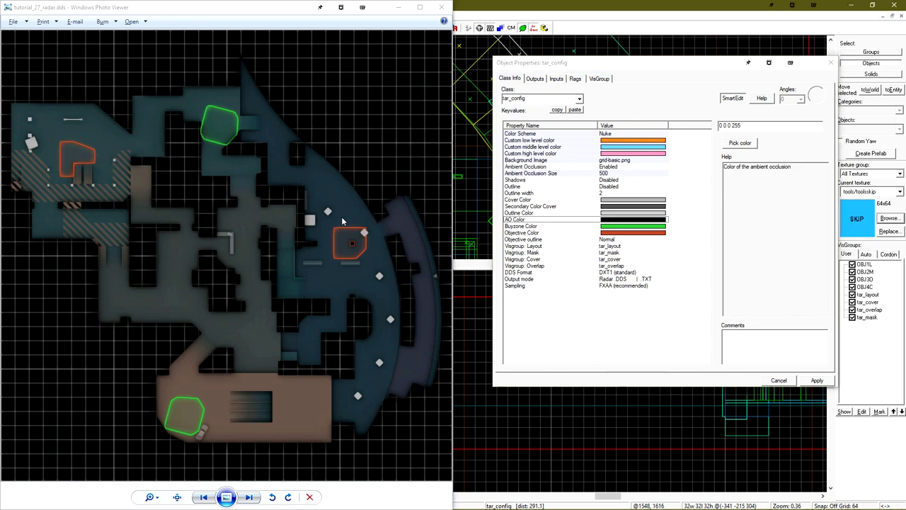
{"action": "left_click", "coordinate": [741, 143]}
{"action": "left_click_drag", "start_coordinate": [724, 193], "coordinate": [670, 162]}
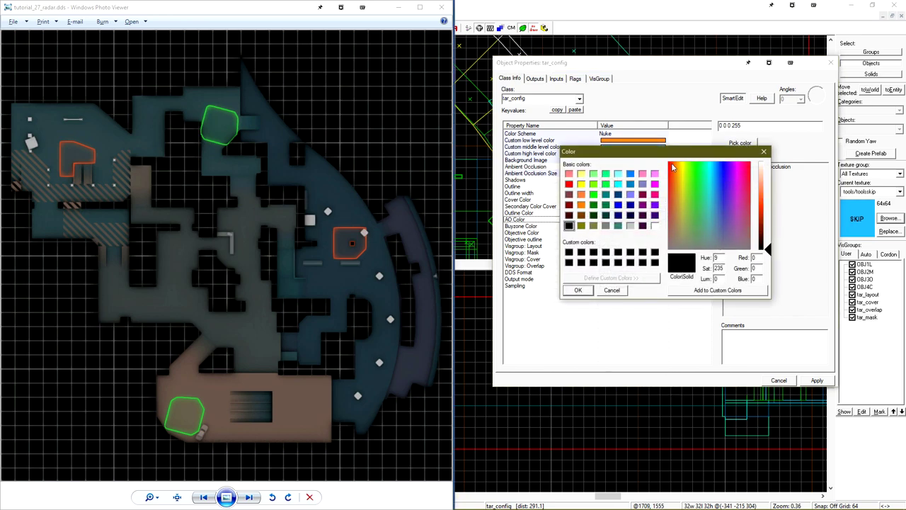
{"action": "left_click", "coordinate": [765, 201]}
{"action": "left_click", "coordinate": [578, 290]}
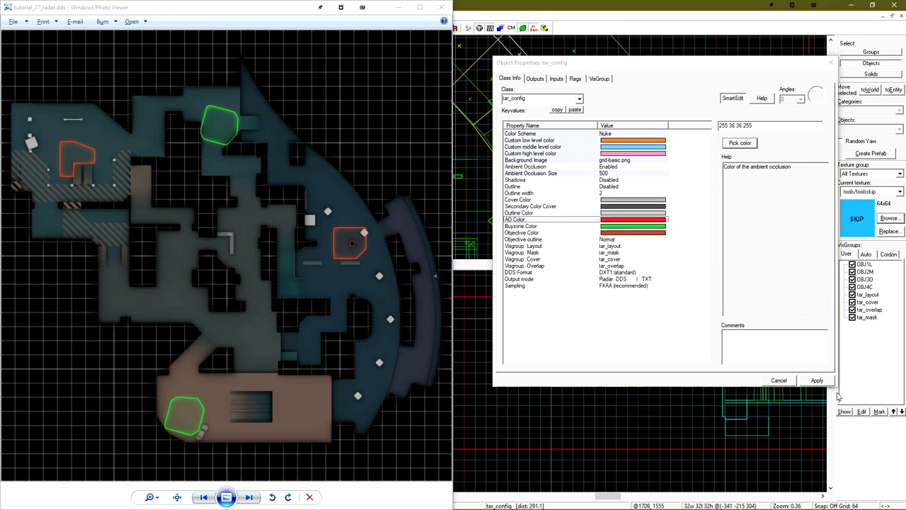
{"action": "scroll", "coordinate": [248, 268], "scroll_direction": "up", "scroll_amount": 5}
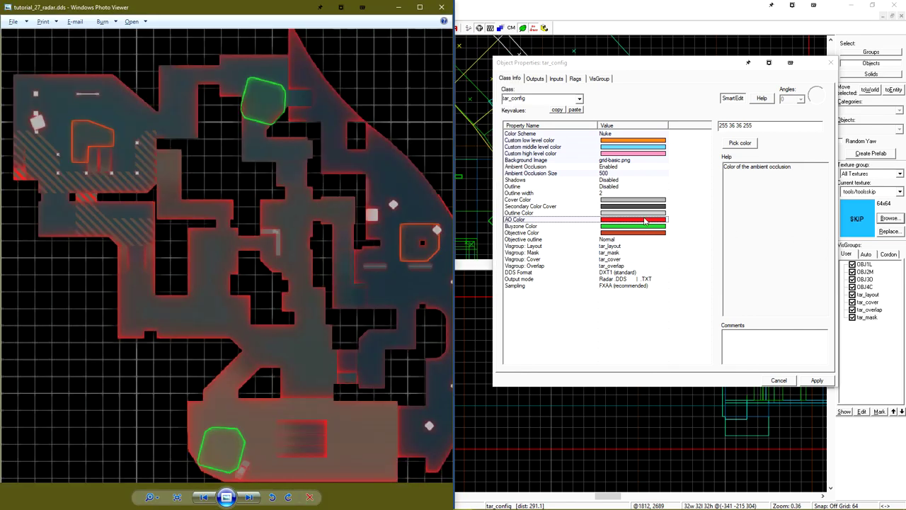
Set tar_config's AO Color to dark reddish brown (88 44 37).
{"action": "left_click", "coordinate": [740, 143]}
{"action": "left_click_drag", "start_coordinate": [683, 196], "coordinate": [670, 217]}
{"action": "left_click_drag", "start_coordinate": [767, 200], "coordinate": [767, 228]}
{"action": "left_click", "coordinate": [578, 290]}
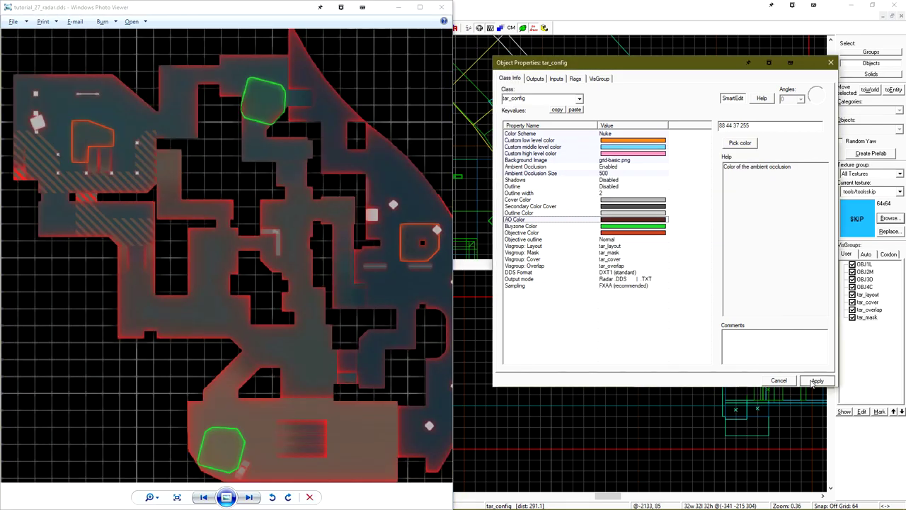
Set the Ambient Occlusion Size to 750, apply it and inspect the edge shading on the regenerated radar.
{"action": "left_click", "coordinate": [563, 174]}
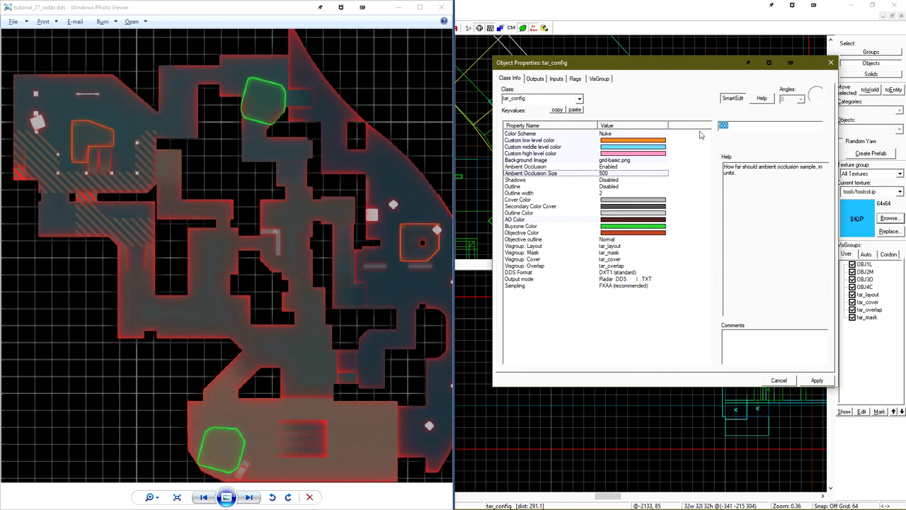
{"action": "left_click", "coordinate": [806, 386]}
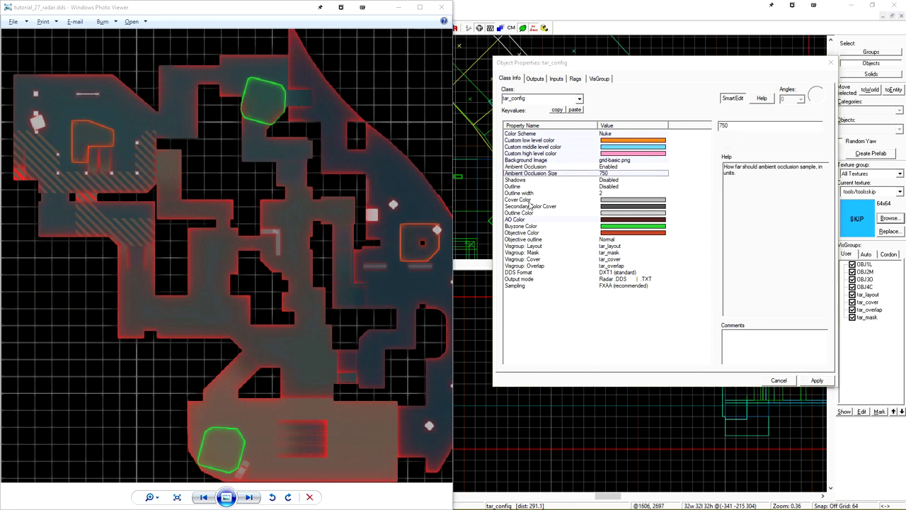
{"action": "scroll", "coordinate": [245, 261], "scroll_direction": "up", "scroll_amount": 4}
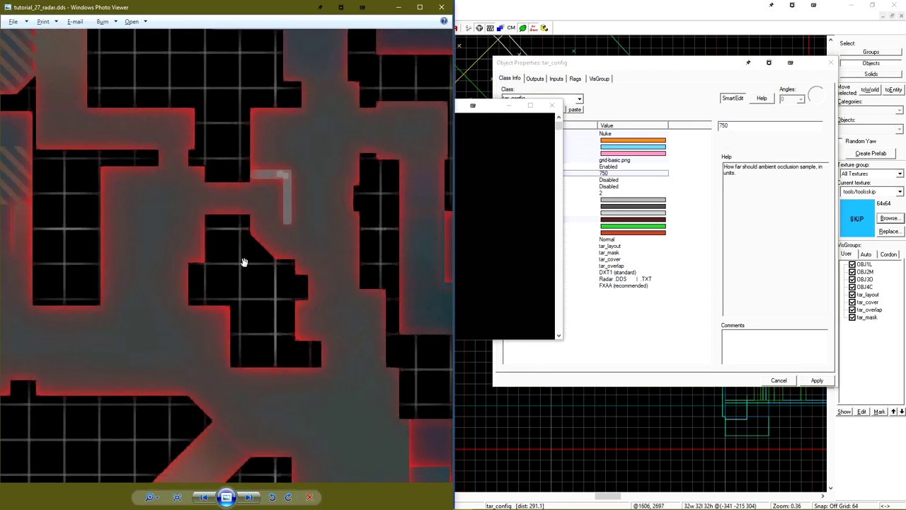
{"action": "scroll", "coordinate": [235, 297], "scroll_direction": "down", "scroll_amount": 3}
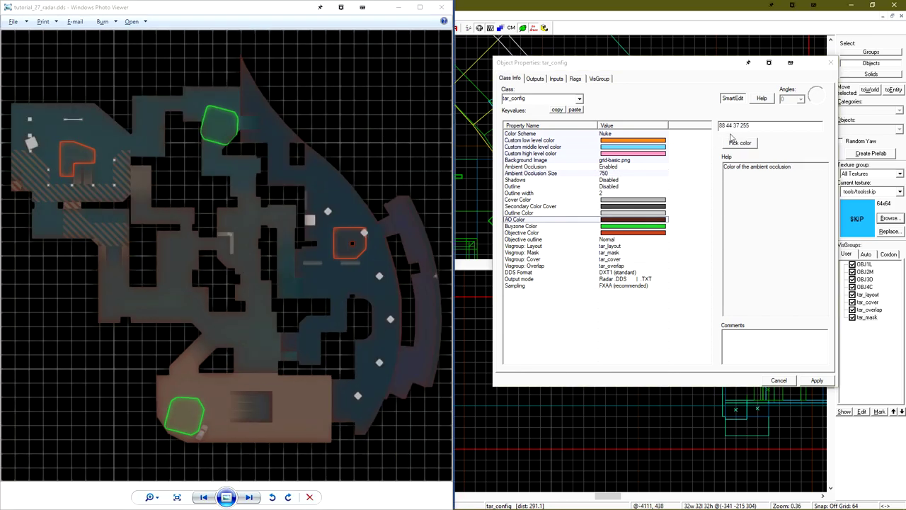
Set tar_config's AO Color to black (0 0 0).
{"action": "left_click", "coordinate": [737, 141]}
{"action": "left_click_drag", "start_coordinate": [777, 213], "coordinate": [775, 252]}
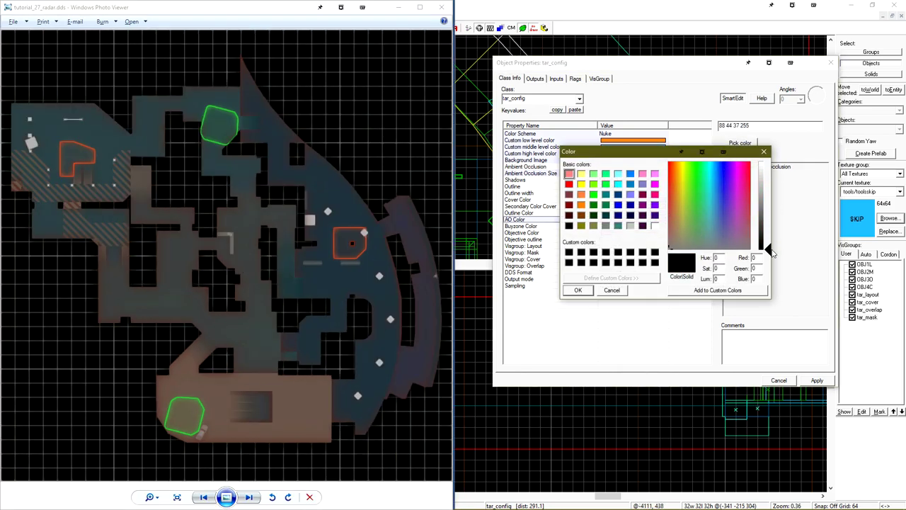
{"action": "left_click", "coordinate": [578, 291]}
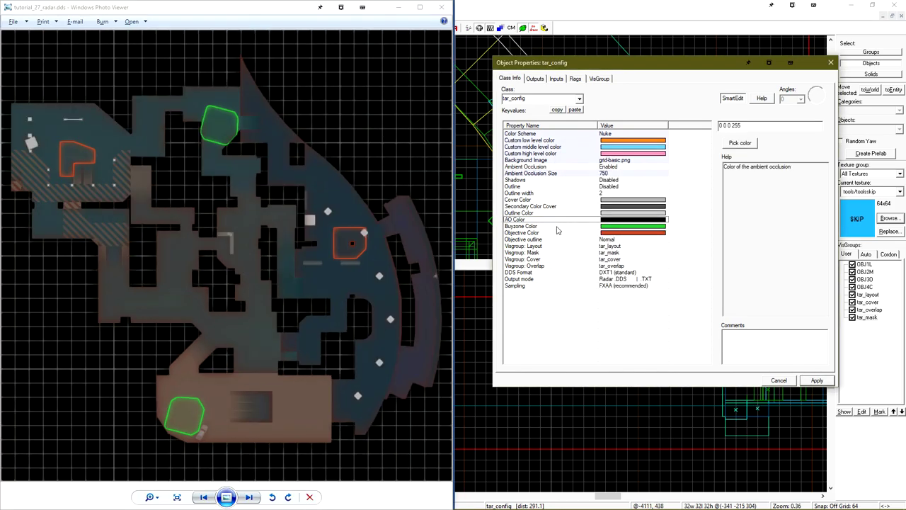
Set tar_config's Outline to Enabled, regenerate the radar and inspect the edges of the playable area.
{"action": "left_click", "coordinate": [515, 187]}
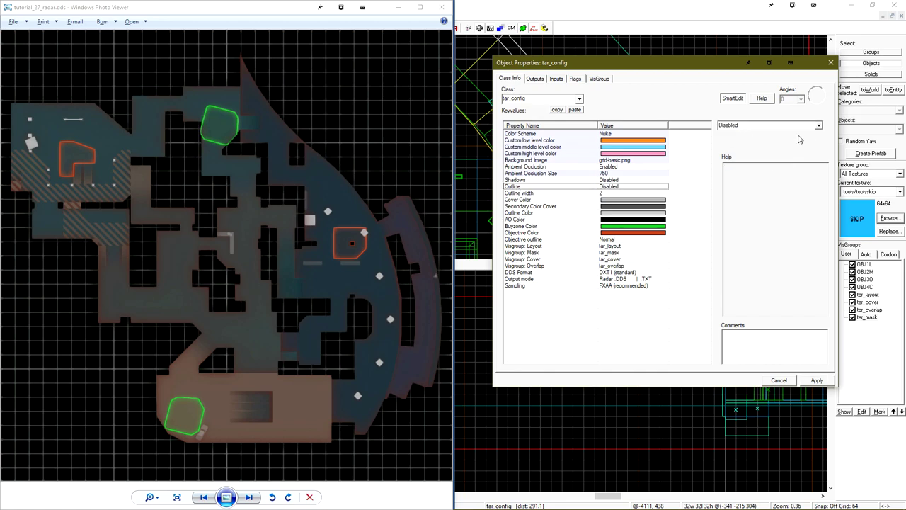
{"action": "left_click", "coordinate": [818, 125]}
{"action": "left_click", "coordinate": [758, 141]}
{"action": "left_click", "coordinate": [522, 15]}
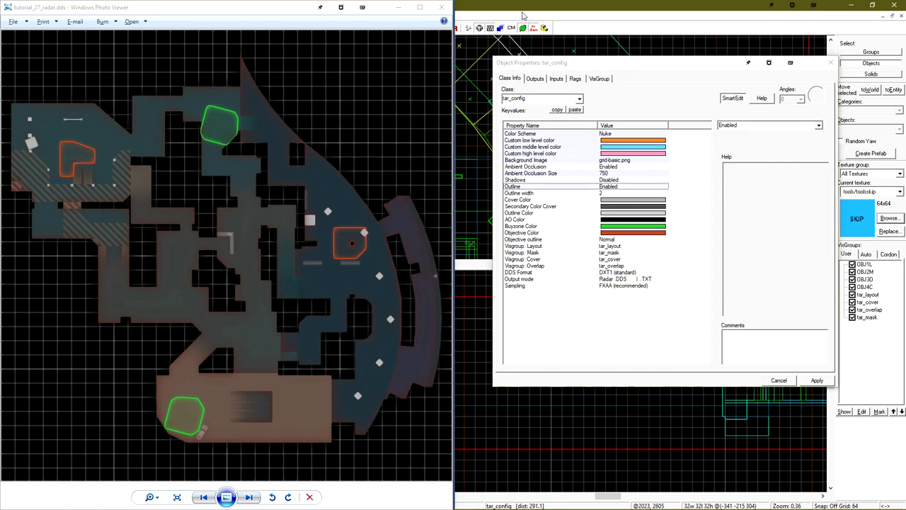
{"action": "left_click", "coordinate": [371, 276]}
{"action": "scroll", "coordinate": [372, 276], "scroll_direction": "up", "scroll_amount": 5}
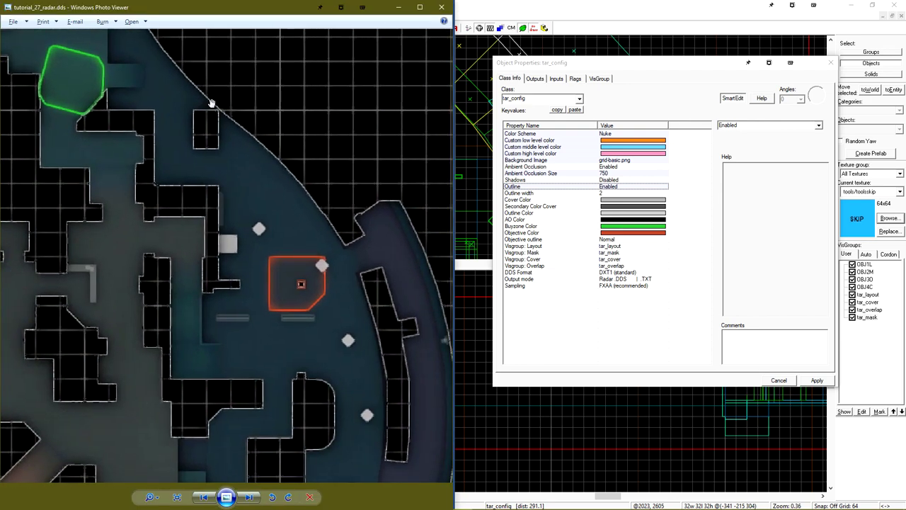
Set the Outline width to 5, apply it and regenerate the radar to check the thicker border.
{"action": "left_click", "coordinate": [650, 193]}
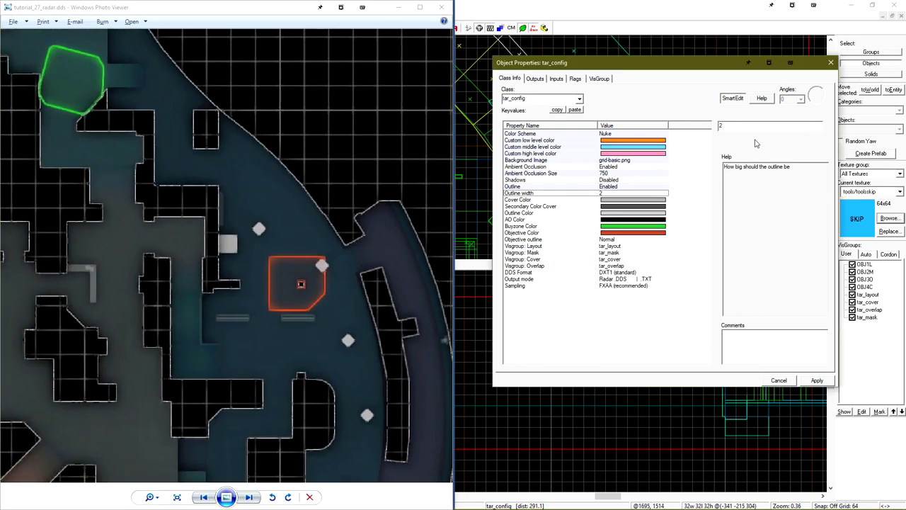
{"action": "type", "text": "5"}
{"action": "left_click", "coordinate": [822, 384]}
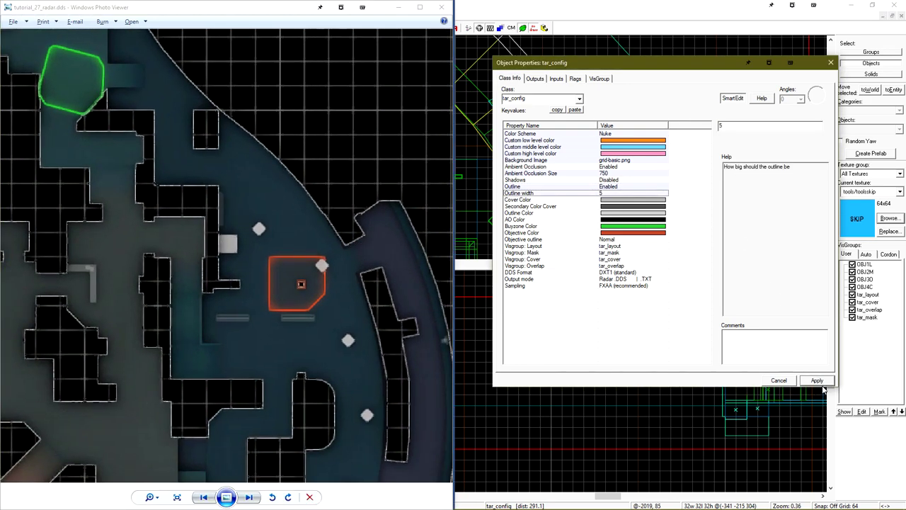
{"action": "left_click", "coordinate": [468, 29]}
{"action": "left_click_drag", "start_coordinate": [286, 222], "coordinate": [228, 224]}
{"action": "scroll", "coordinate": [321, 231], "scroll_direction": "up", "scroll_amount": 3}
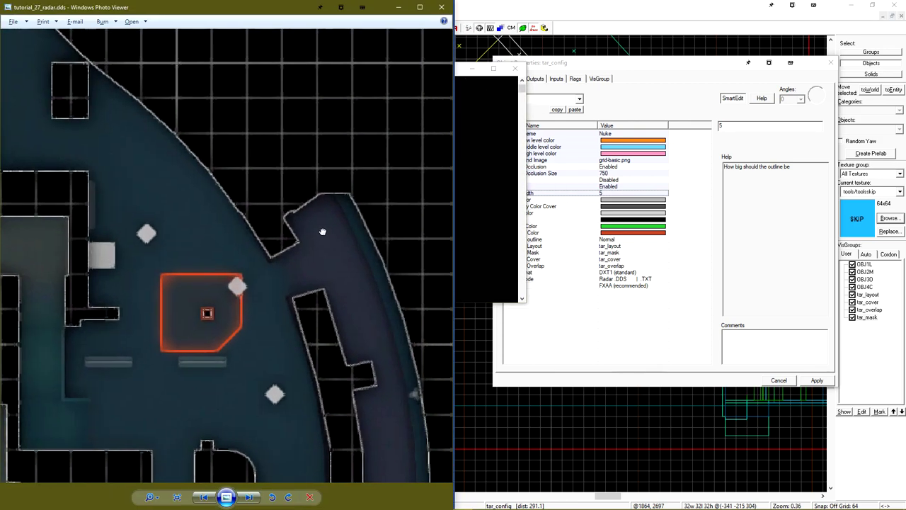
{"action": "scroll", "coordinate": [220, 209], "scroll_direction": "down", "scroll_amount": 3}
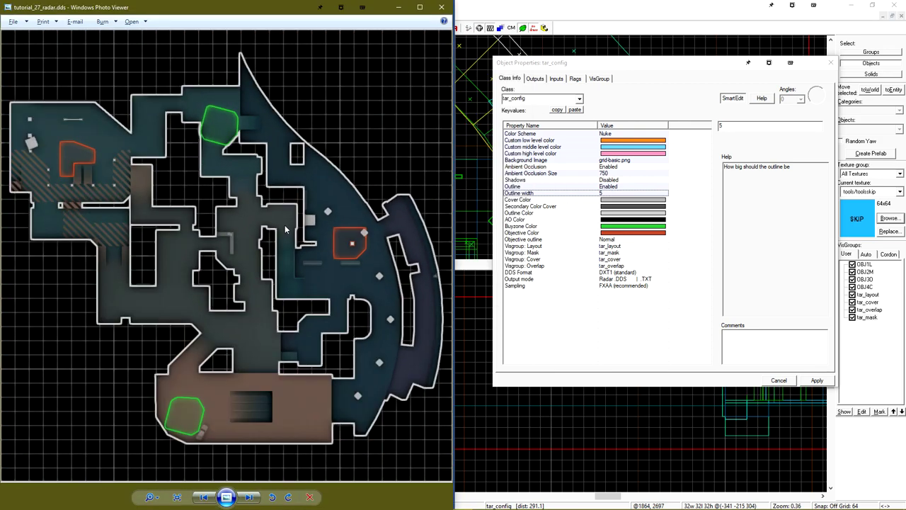
Set Outline Color to pale blue (215 231 236) and Outline width to 4, and inspect the regenerated radar.
{"action": "left_click", "coordinate": [594, 214]}
{"action": "left_click", "coordinate": [741, 144]}
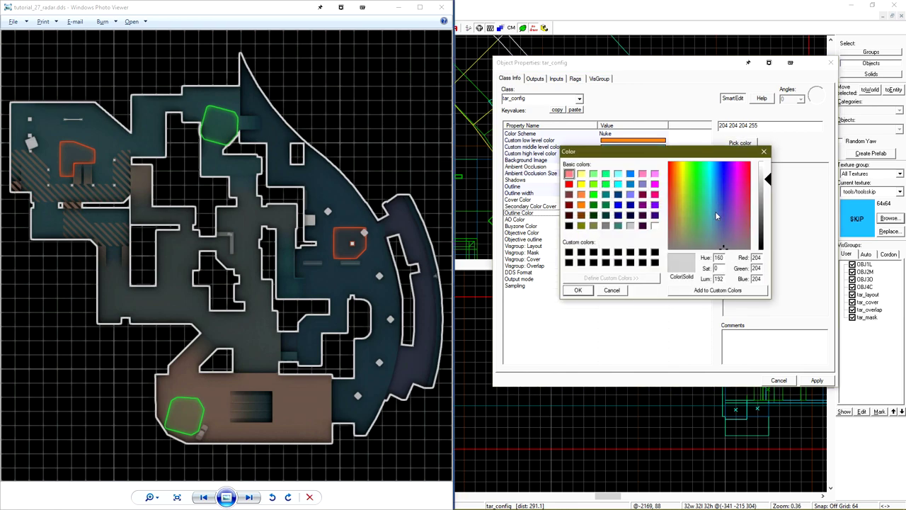
{"action": "left_click", "coordinate": [713, 217]}
{"action": "mouse_move", "coordinate": [768, 181]}
{"action": "left_mouse_down"}
{"action": "mouse_move", "coordinate": [768, 228]}
{"action": "mouse_move", "coordinate": [767, 174]}
{"action": "left_mouse_up"}
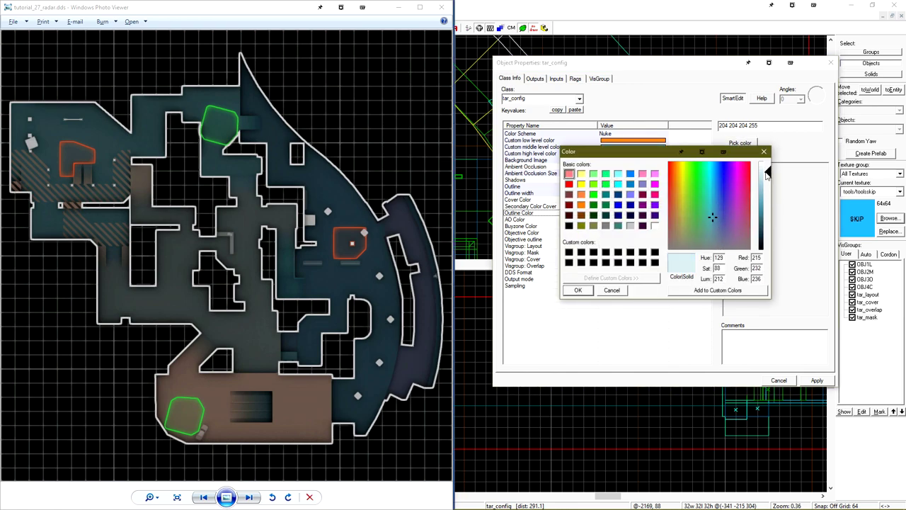
{"action": "left_click", "coordinate": [578, 290]}
{"action": "scroll", "coordinate": [191, 155], "scroll_direction": "up", "scroll_amount": 5}
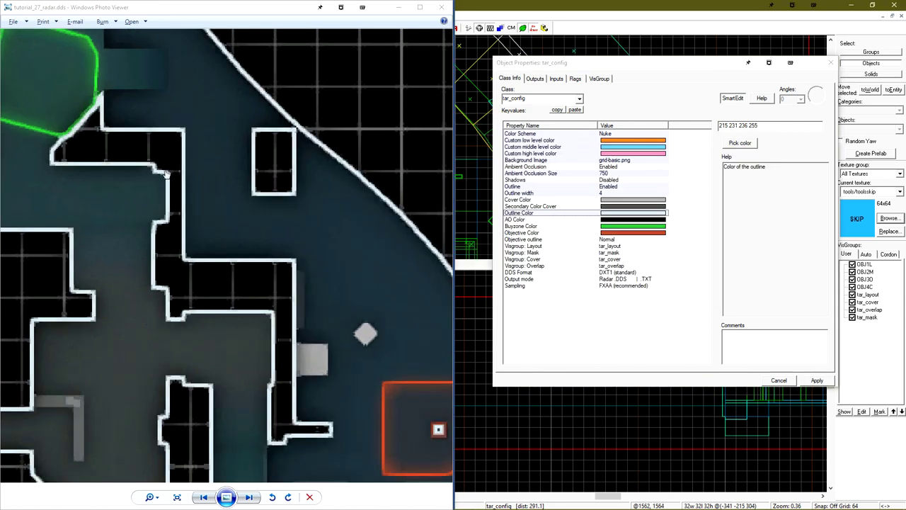
{"action": "scroll", "coordinate": [89, 150], "scroll_direction": "down", "scroll_amount": 5}
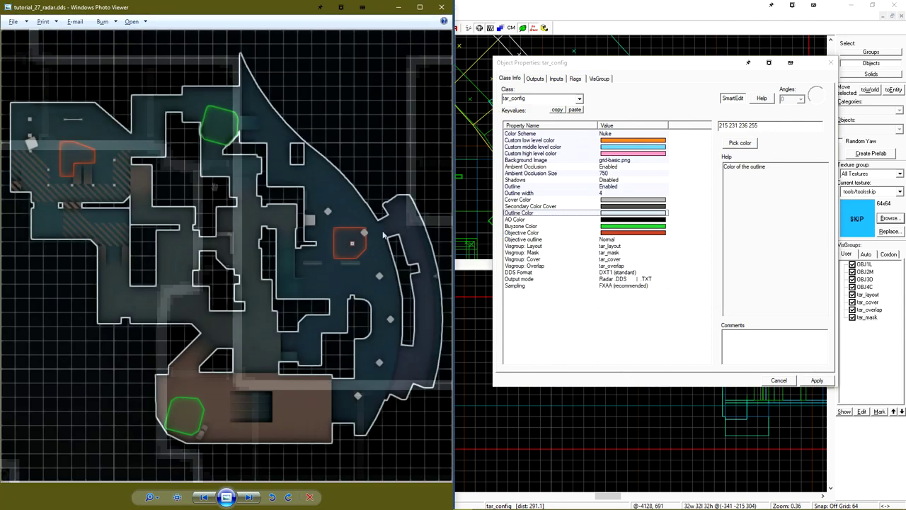
Set tar_config's Buyzone Color to a bright blue of about 80 70 255.
{"action": "left_click", "coordinate": [549, 227]}
{"action": "left_click", "coordinate": [737, 145]}
{"action": "left_click_drag", "start_coordinate": [717, 170], "coordinate": [724, 163]}
{"action": "left_click_drag", "start_coordinate": [766, 204], "coordinate": [765, 194]}
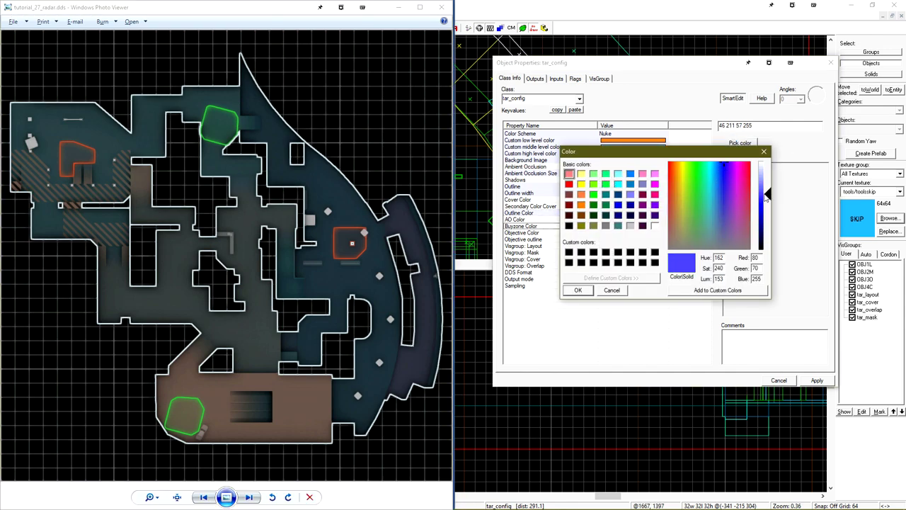
{"action": "left_click", "coordinate": [578, 290]}
Set tar_config's Objective Color to yellow (255 239 45).
{"action": "left_click", "coordinate": [518, 233]}
{"action": "left_click", "coordinate": [333, 262]}
{"action": "scroll", "coordinate": [337, 228], "scroll_direction": "up", "scroll_amount": 2}
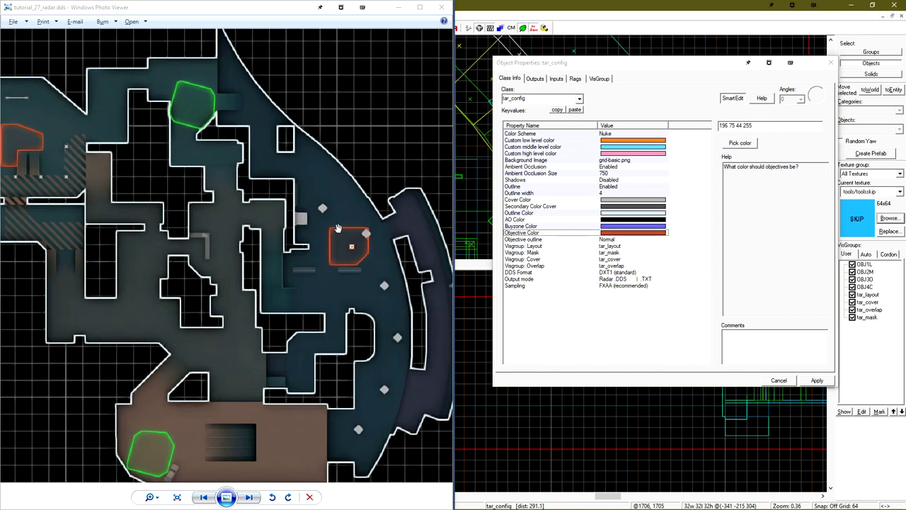
{"action": "left_click", "coordinate": [731, 145]}
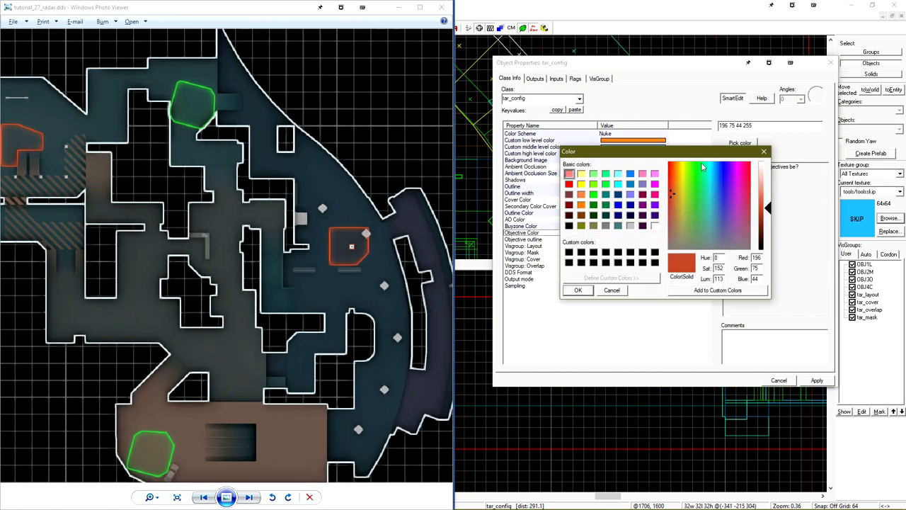
{"action": "left_click_drag", "start_coordinate": [689, 163], "coordinate": [681, 163]}
{"action": "left_click_drag", "start_coordinate": [766, 187], "coordinate": [766, 197]}
{"action": "key", "text": "Return"}
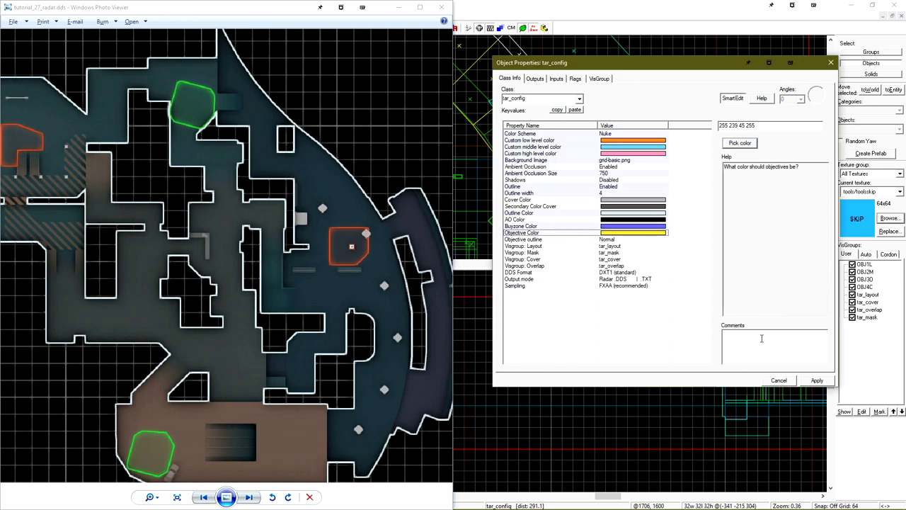
Regenerate the radar and view the recoloured buyzones and objectives.
{"action": "left_click", "coordinate": [762, 417]}
{"action": "key", "text": "F9"}
{"action": "key", "text": "Return"}
{"action": "left_click_drag", "start_coordinate": [194, 453], "coordinate": [226, 430]}
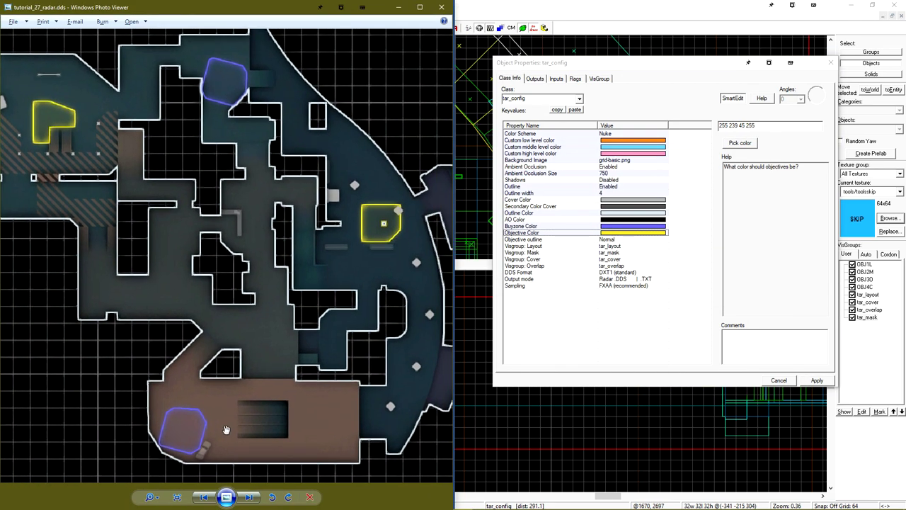
Set the Objective outline to Stripy, regenerate the radar and inspect the borders of the bomb sites.
{"action": "left_click", "coordinate": [558, 240]}
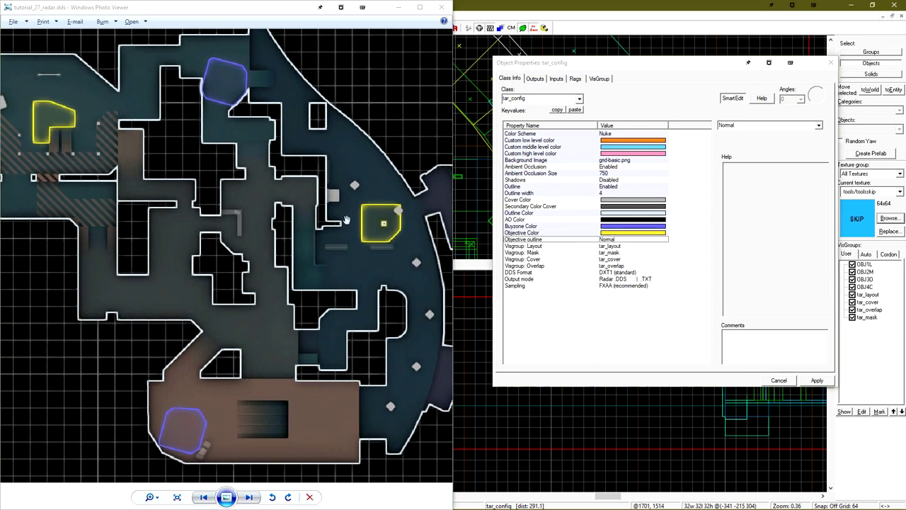
{"action": "left_click", "coordinate": [764, 125]}
{"action": "left_click", "coordinate": [757, 140]}
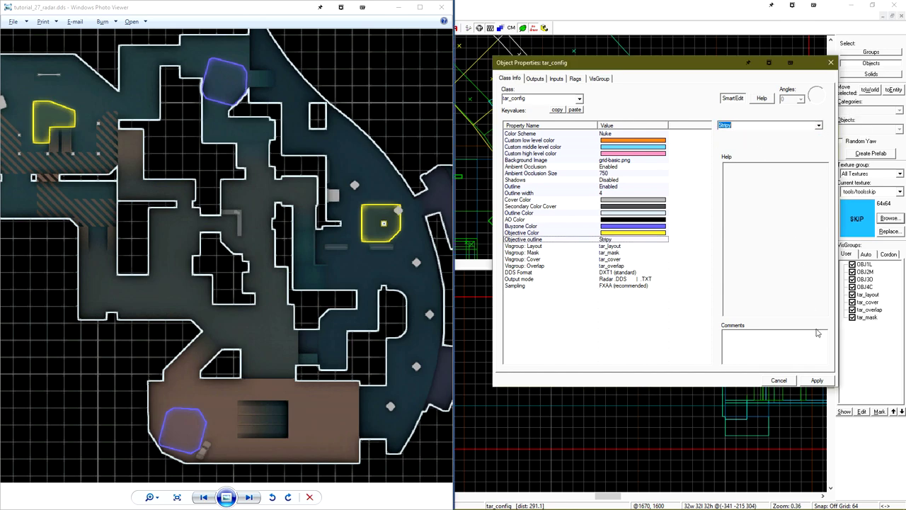
{"action": "left_click", "coordinate": [818, 381]}
{"action": "left_click", "coordinate": [469, 29]}
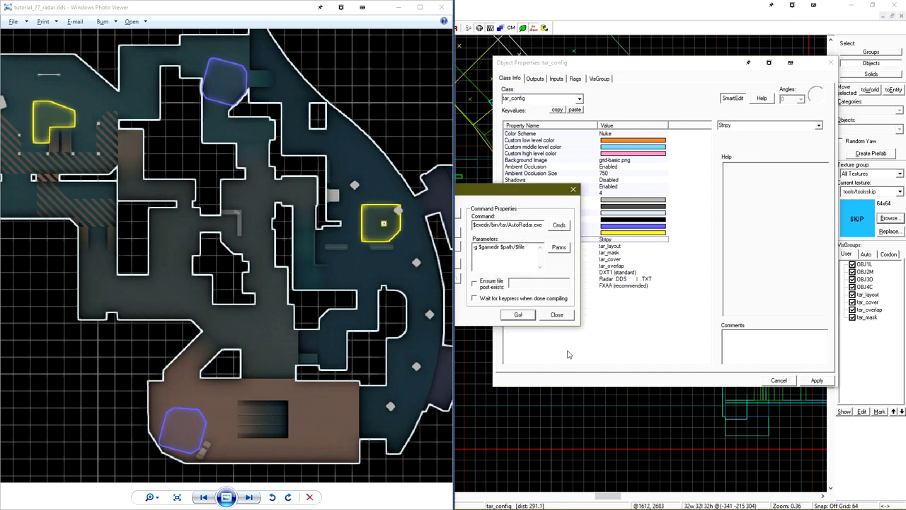
{"action": "left_click", "coordinate": [527, 315]}
{"action": "scroll", "coordinate": [368, 209], "scroll_direction": "up", "scroll_amount": 6}
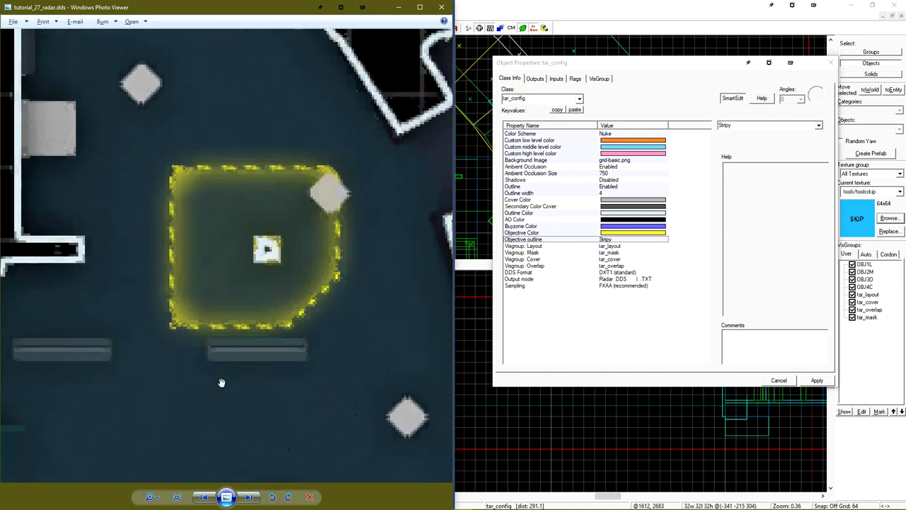
{"action": "scroll", "coordinate": [221, 382], "scroll_direction": "down", "scroll_amount": 6}
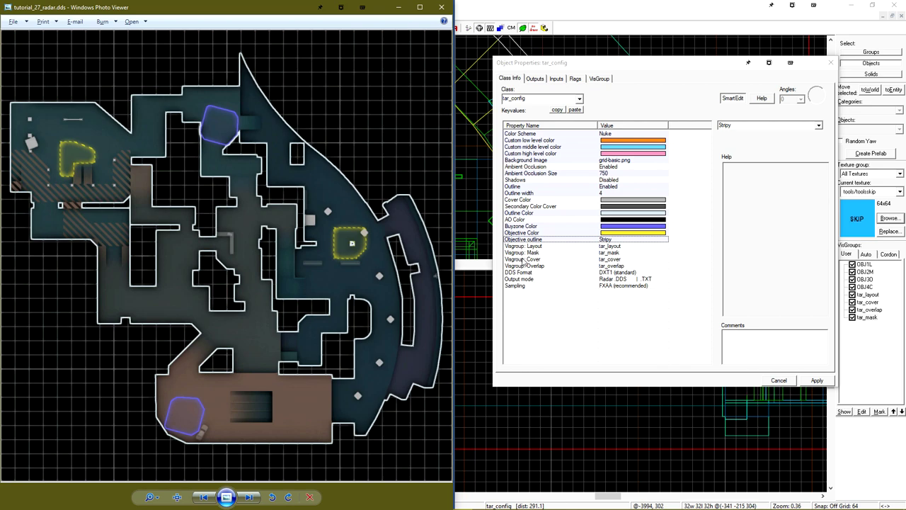
Review tar_config's layout visgroup, DDS Format options and Output mode settings.
{"action": "left_click", "coordinate": [524, 246]}
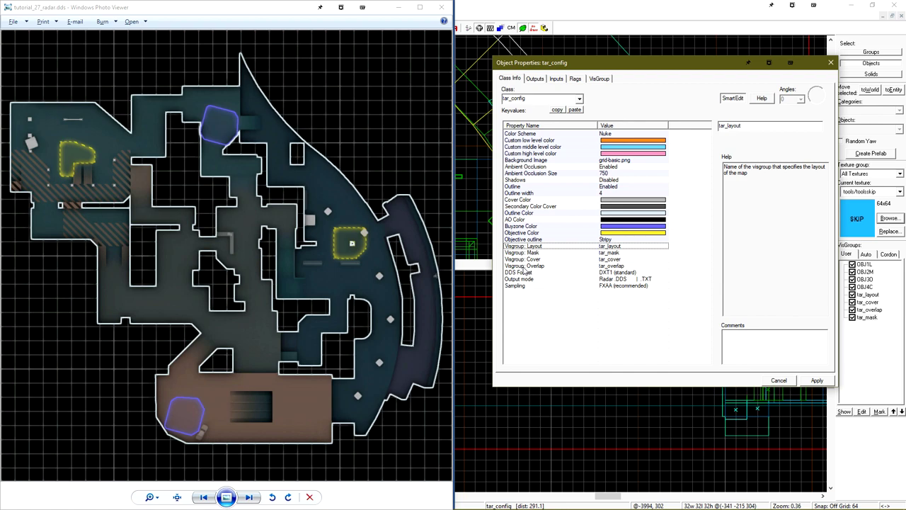
{"action": "left_click", "coordinate": [522, 273]}
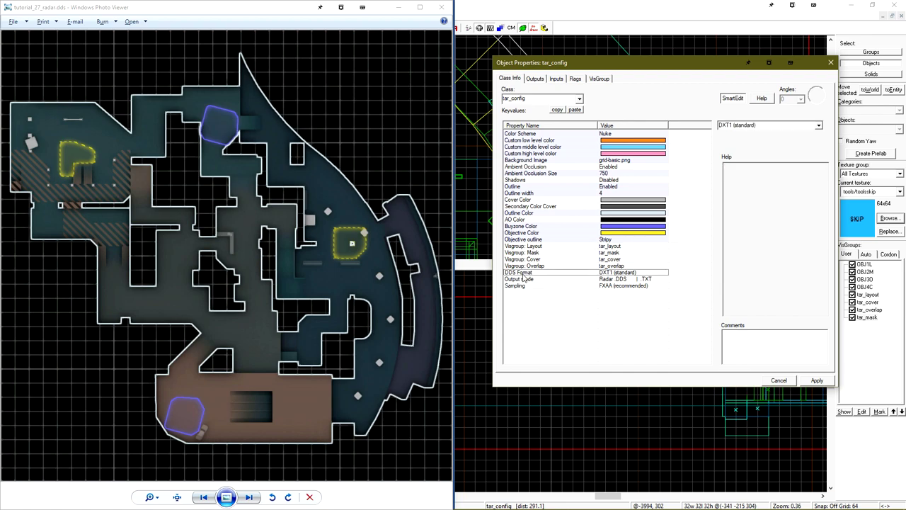
{"action": "left_click", "coordinate": [819, 126]}
{"action": "left_click", "coordinate": [820, 126]}
{"action": "left_click", "coordinate": [602, 280]}
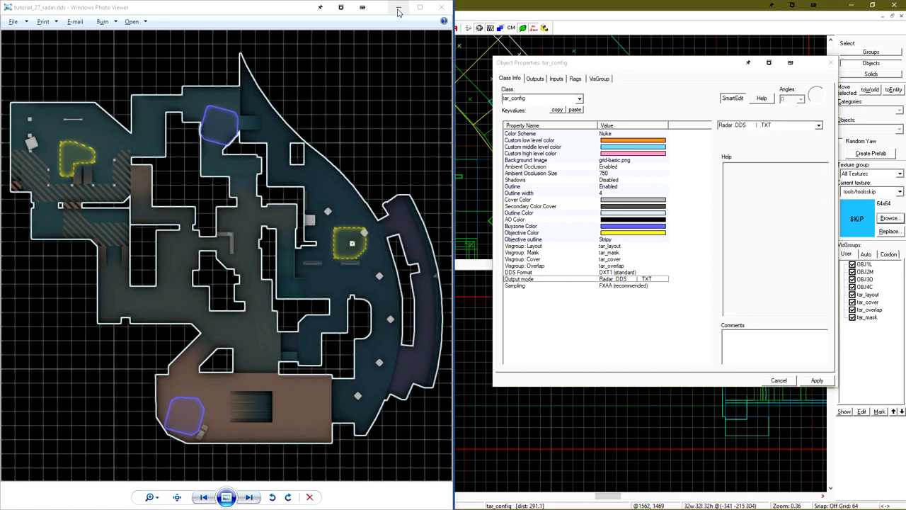
Hide the radar image and check the overviews folder.
{"action": "left_click", "coordinate": [399, 7]}
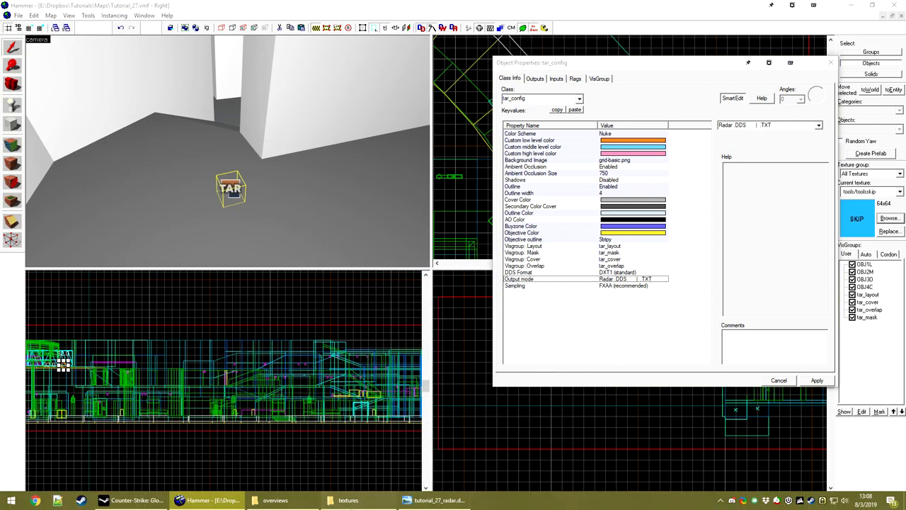
{"action": "left_click", "coordinate": [276, 500]}
{"action": "left_click", "coordinate": [378, 411]}
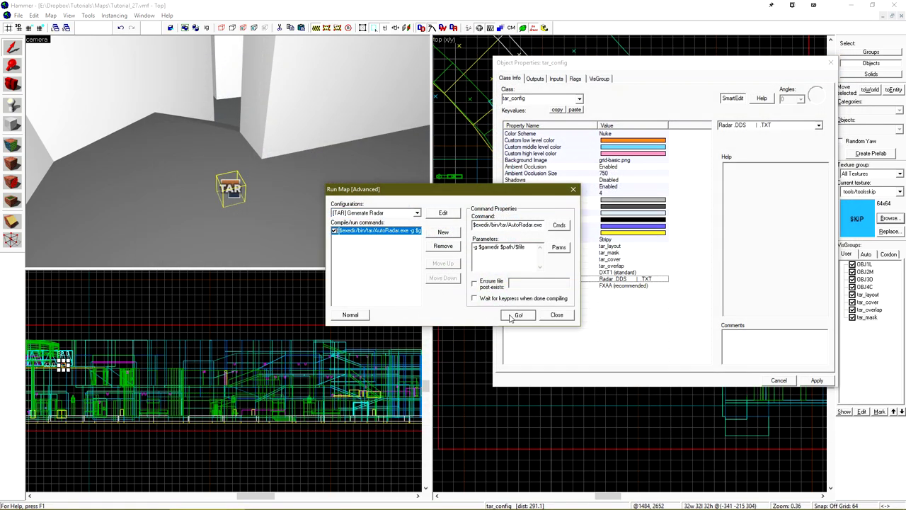
Run the [TAR] Generate Radar configuration on the map and switch to Counter-Strike: Global Offensive.
{"action": "left_click", "coordinate": [512, 317]}
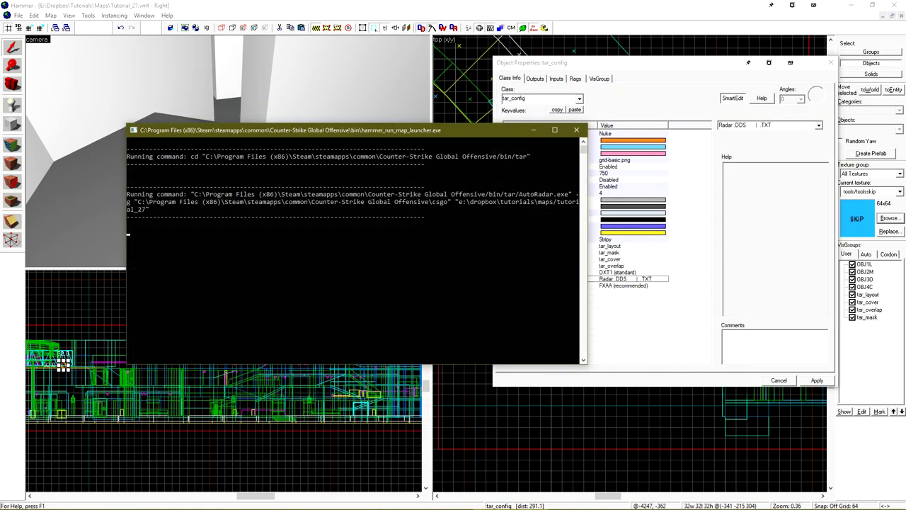
{"action": "left_click", "coordinate": [81, 500]}
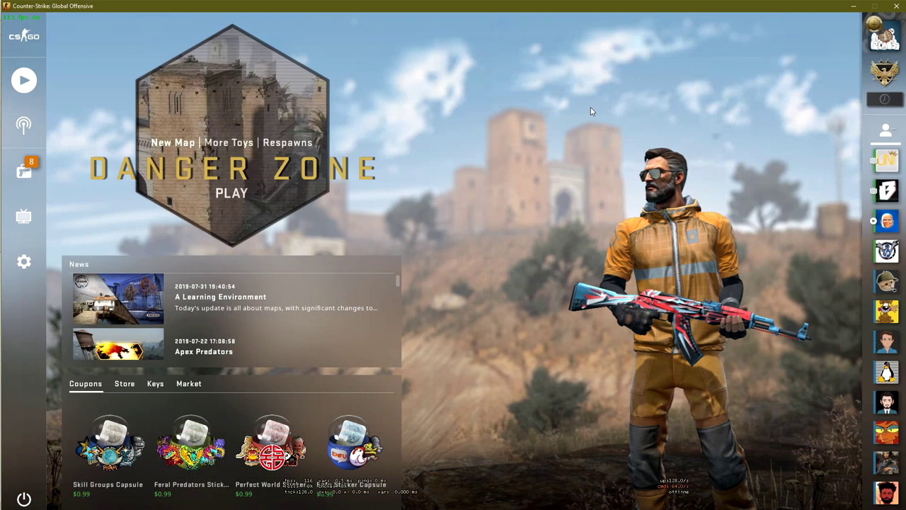
Load the map tutorial_27 from the developer console and join the Terrorists.
{"action": "key", "text": "grave"}
{"action": "type", "text": "map tutorial_27"}
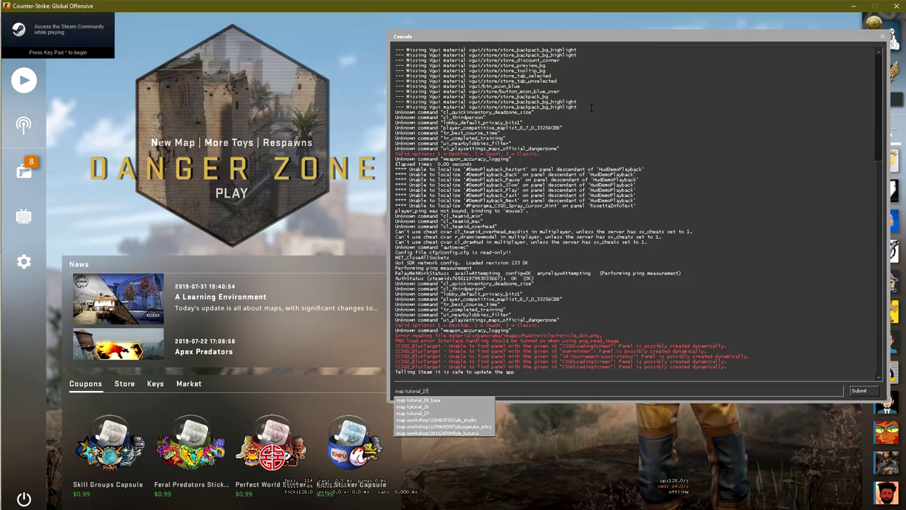
{"action": "key", "text": "Return"}
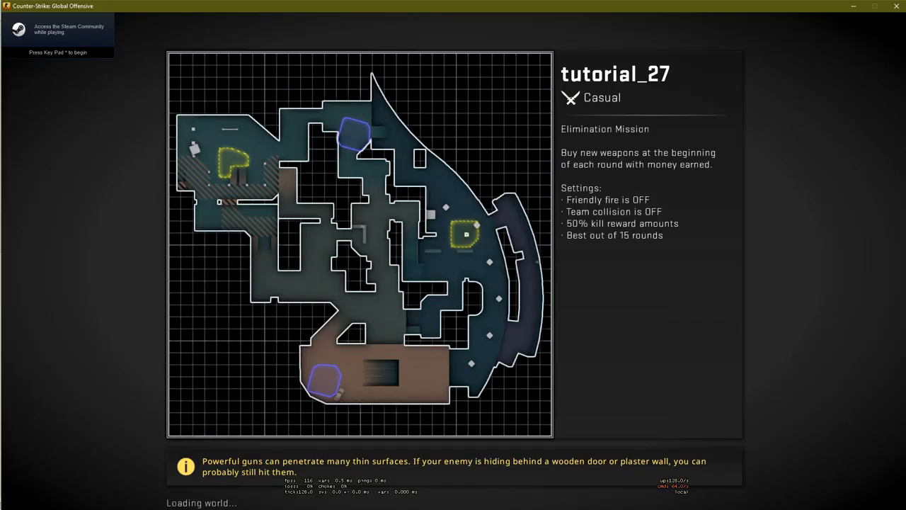
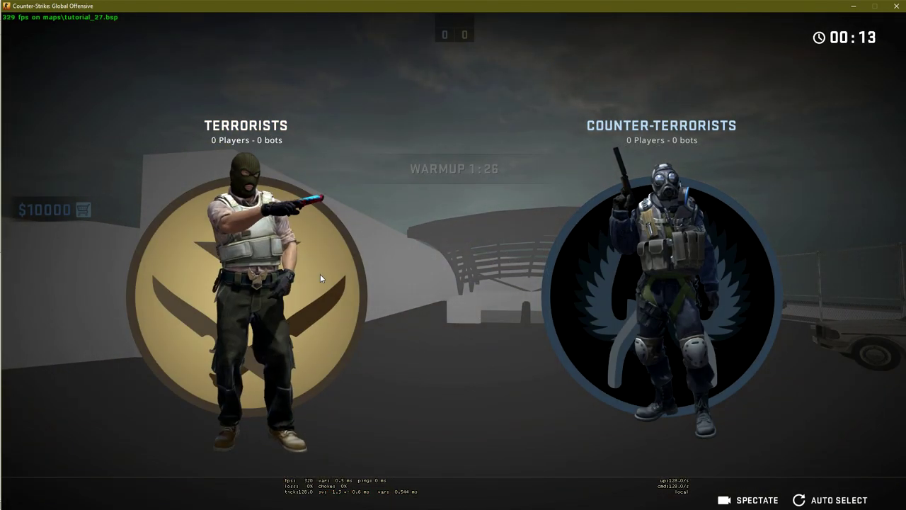
{"action": "left_click", "coordinate": [320, 274]}
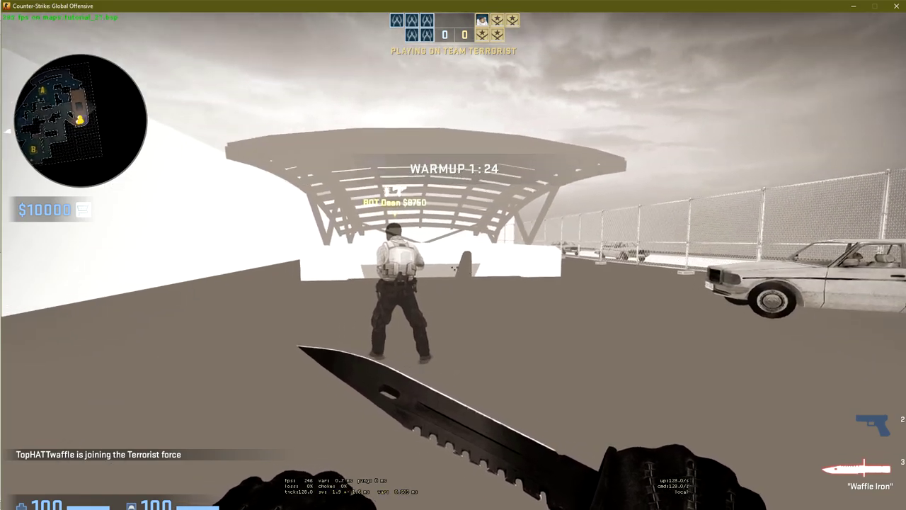
Move to the area near bomb site B with the knife equipped and set cl_radar_scale to 1 in the console.
{"action": "key", "text": "w"}
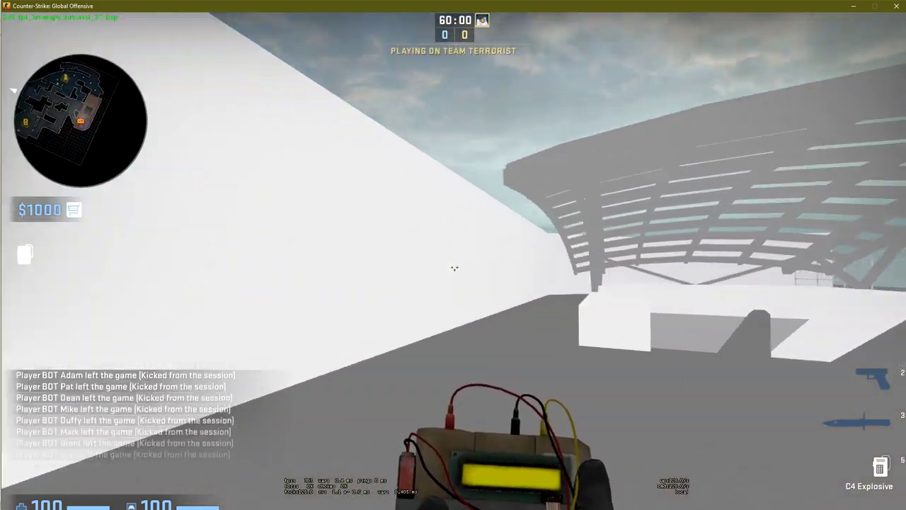
{"action": "key", "text": "3"}
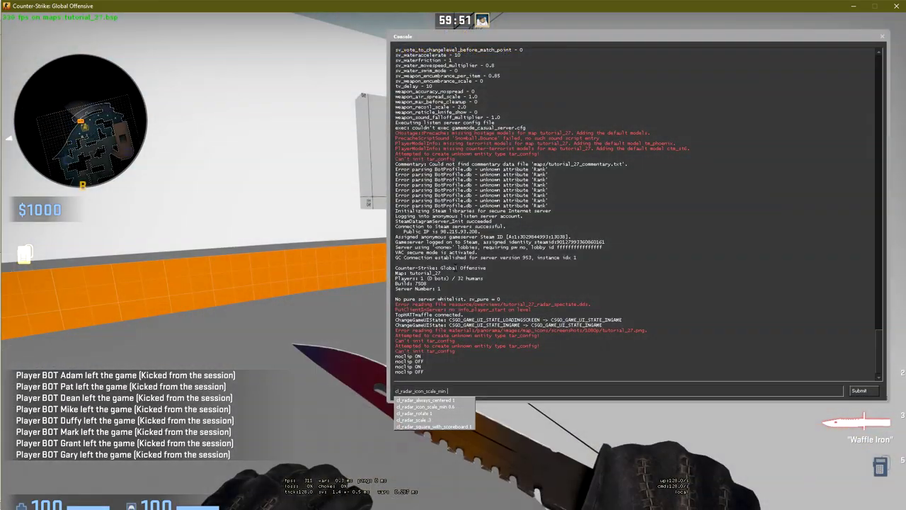
{"action": "key", "text": "Down"}
{"action": "type", "text": "0"}
{"action": "key", "text": "Return"}
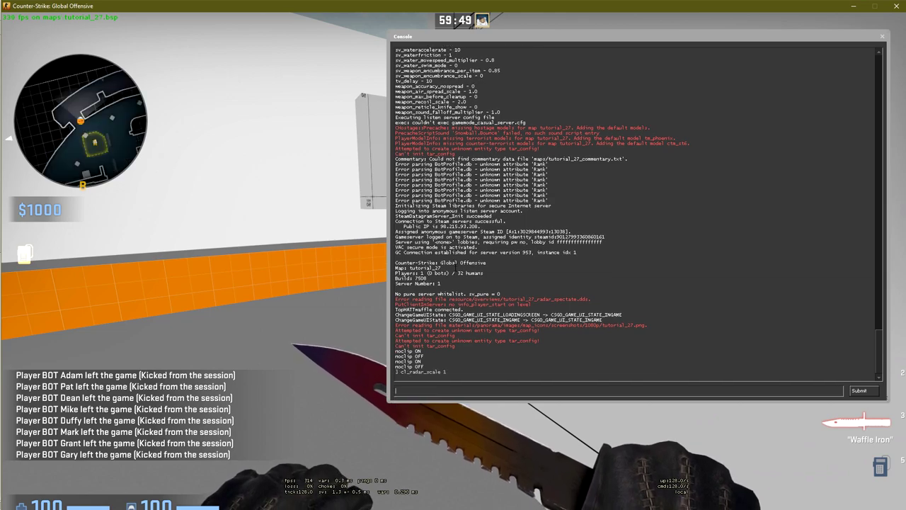
Walk along the curved outer corridor past the orange crates and barrels, comparing the in-game radar with the surroundings.
{"action": "key", "text": "grave"}
{"action": "key", "text": "w"}
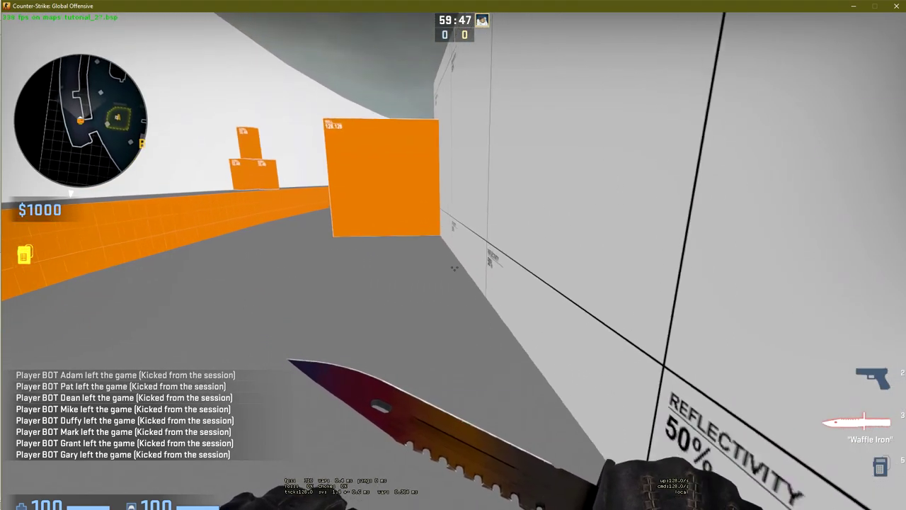
{"action": "key", "text": "w"}
{"action": "key", "text": "a"}
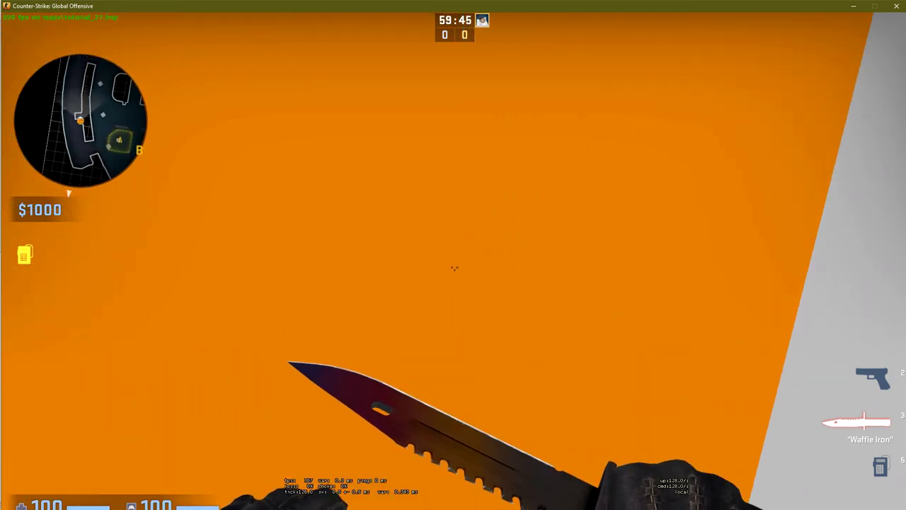
{"action": "key", "text": "w"}
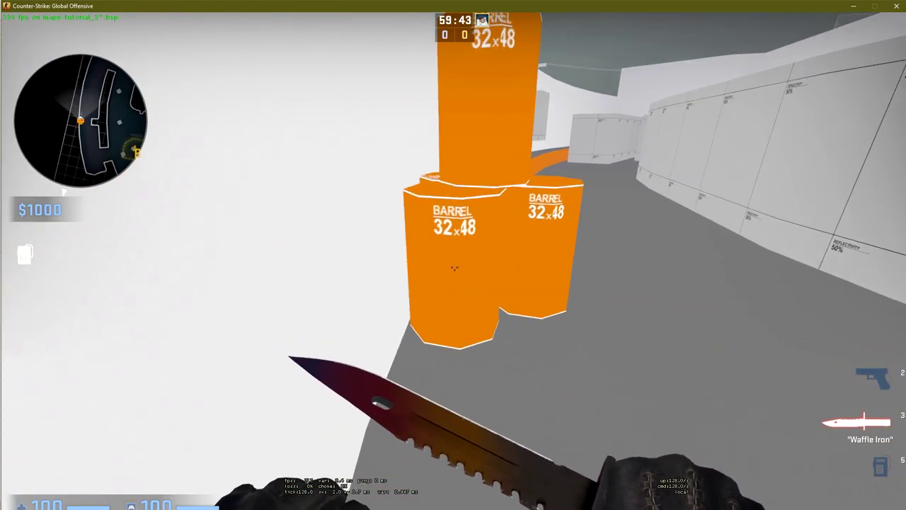
{"action": "key", "text": "s"}
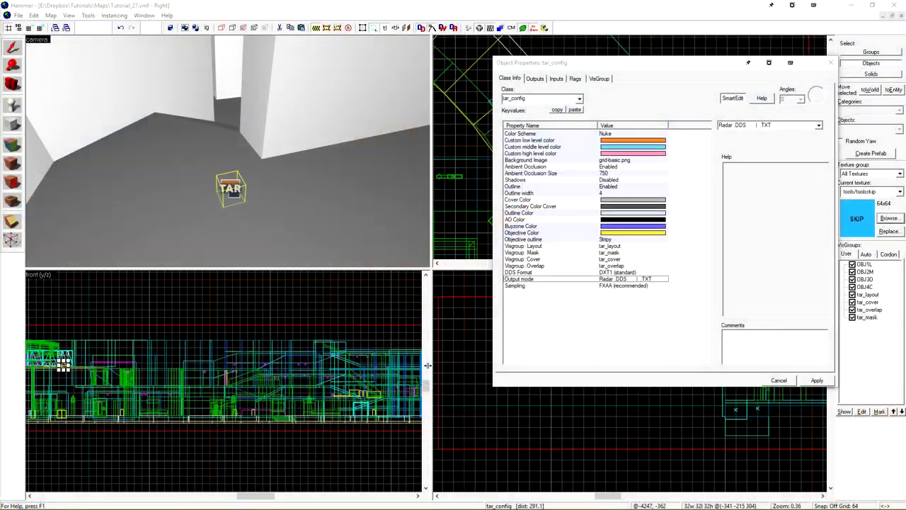
Switch to Hammer, set tar_config's Output mode to Radar .PNG, apply it and run the [TAR] Generate Radar configuration.
{"action": "left_click", "coordinate": [820, 126]}
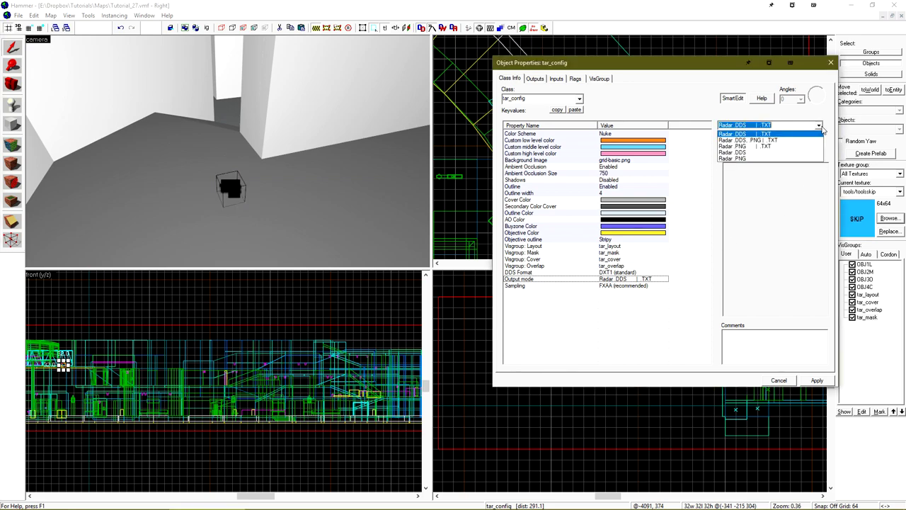
{"action": "left_click", "coordinate": [740, 158]}
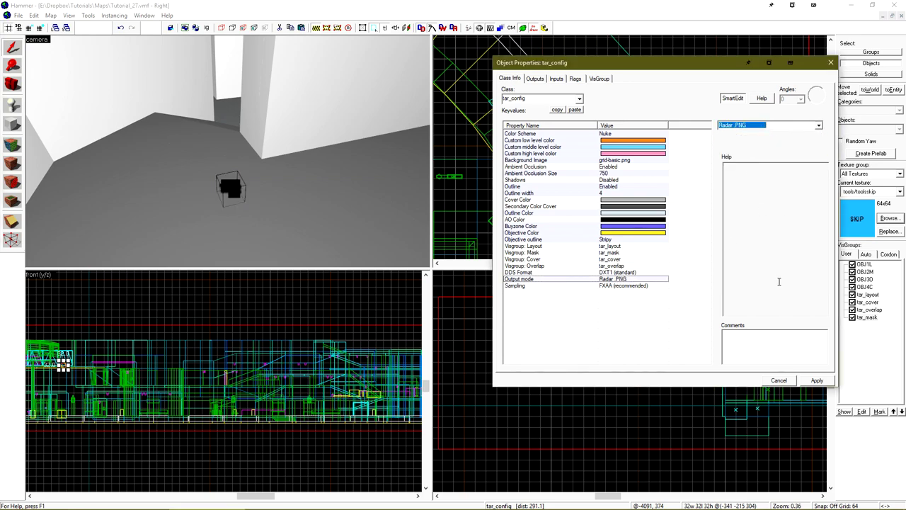
{"action": "left_click", "coordinate": [817, 381]}
{"action": "left_click", "coordinate": [378, 4]}
{"action": "left_click", "coordinate": [466, 28]}
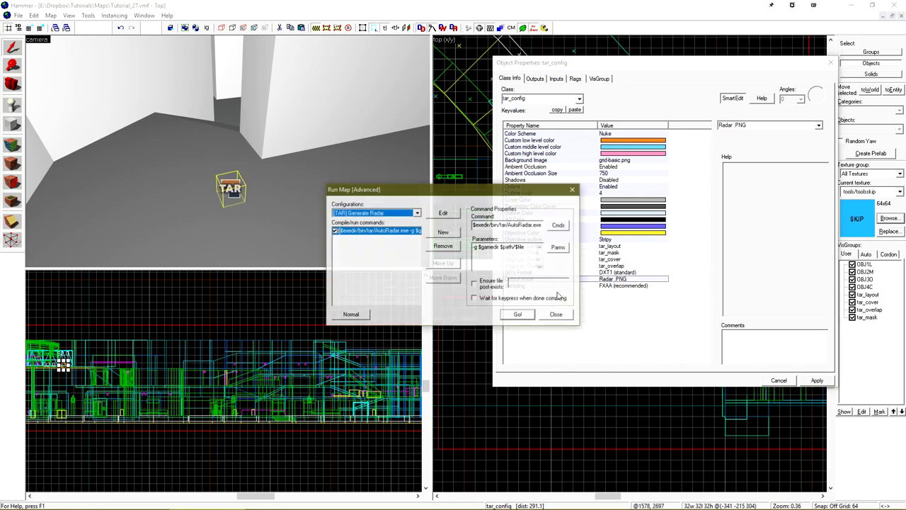
{"action": "left_click", "coordinate": [514, 315]}
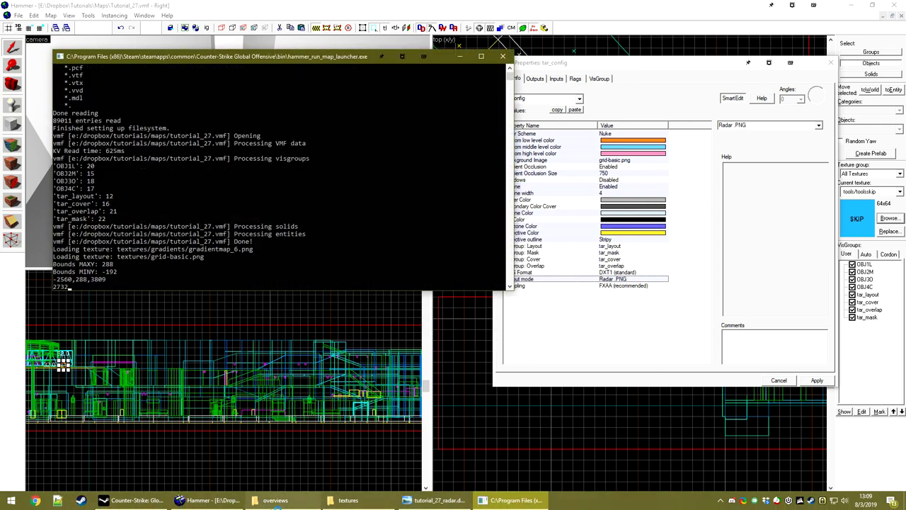
Open tutorial_27_radar.png from the overviews folder to check the exported image, then close it.
{"action": "left_click", "coordinate": [308, 505]}
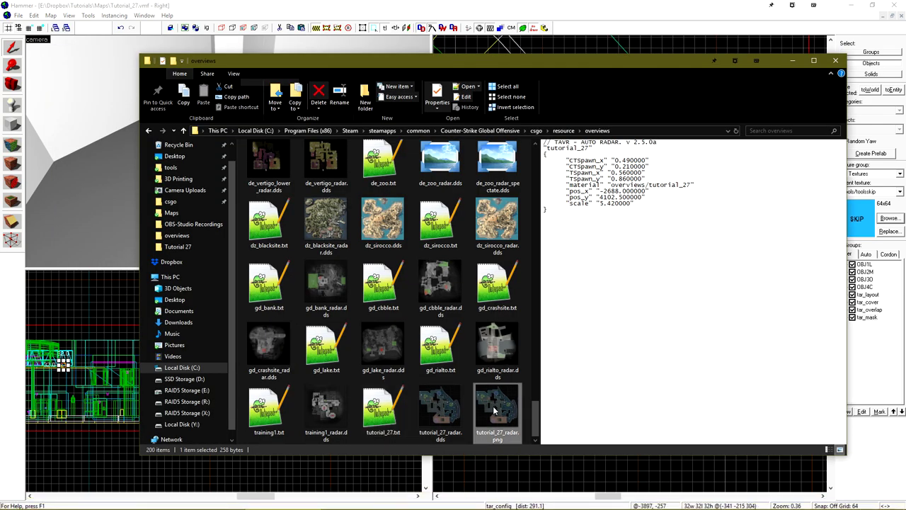
{"action": "left_click", "coordinate": [506, 415]}
{"action": "double_click", "coordinate": [505, 412]}
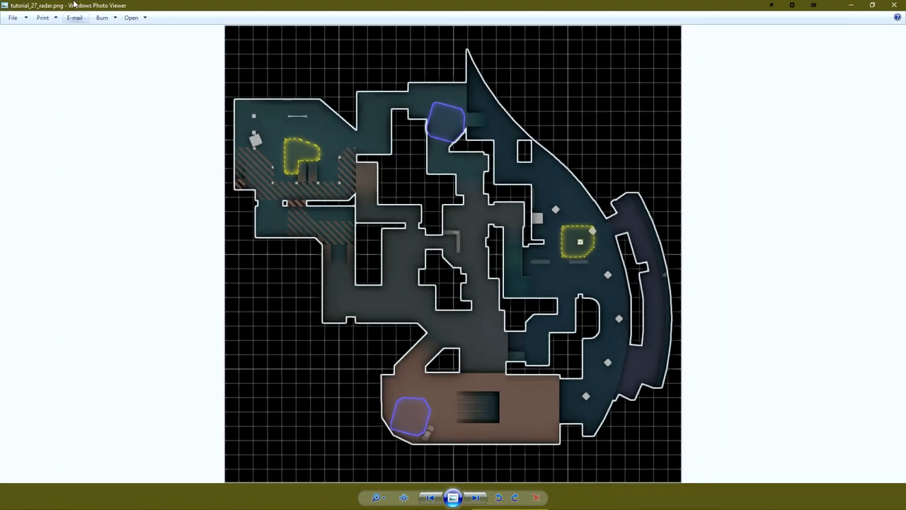
{"action": "left_click_drag", "start_coordinate": [74, 5], "coordinate": [377, 157]}
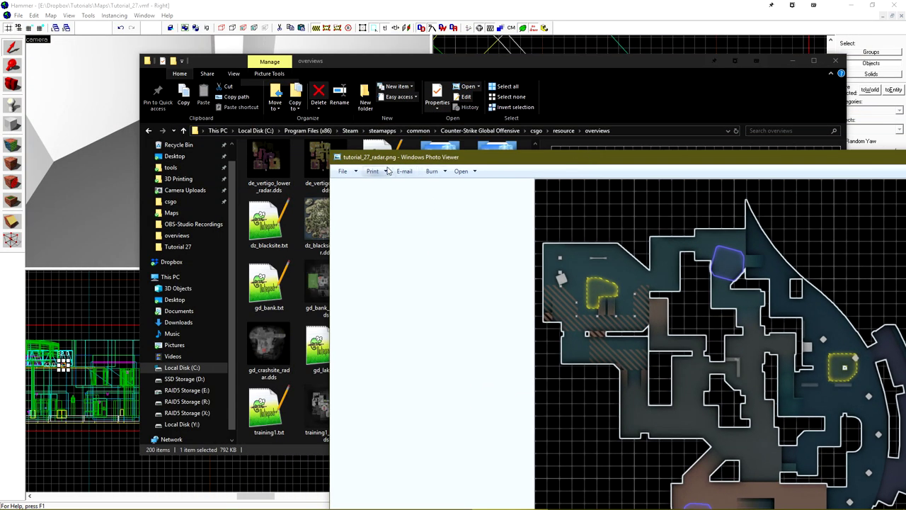
{"action": "left_click_drag", "start_coordinate": [513, 165], "coordinate": [224, 139]}
{"action": "left_click", "coordinate": [811, 138]}
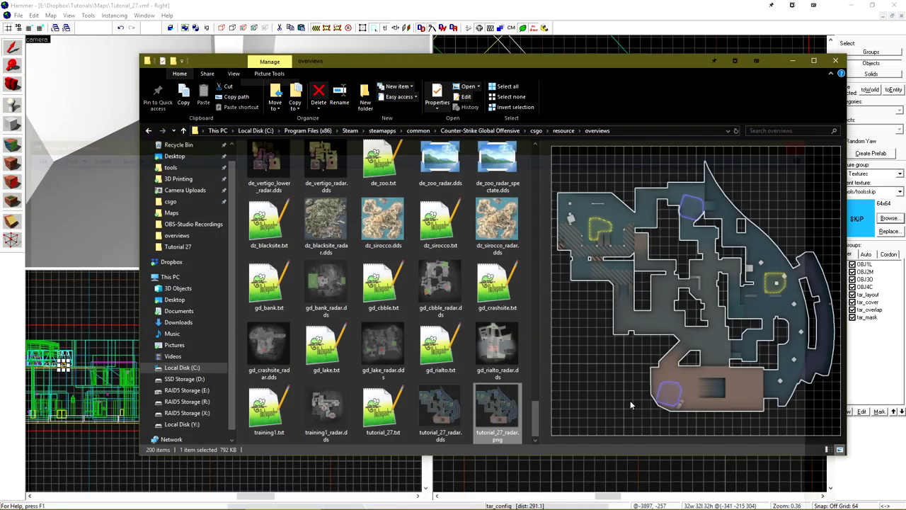
Return to Hammer and set tar_config's Output mode back to Radar .DDS | .TXT.
{"action": "left_click", "coordinate": [521, 3]}
{"action": "left_click", "coordinate": [816, 124]}
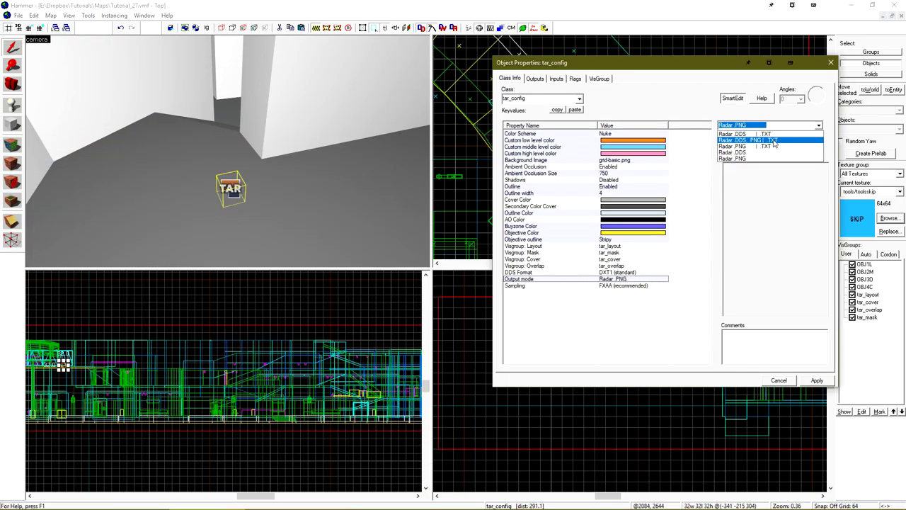
{"action": "key", "text": "Up"}
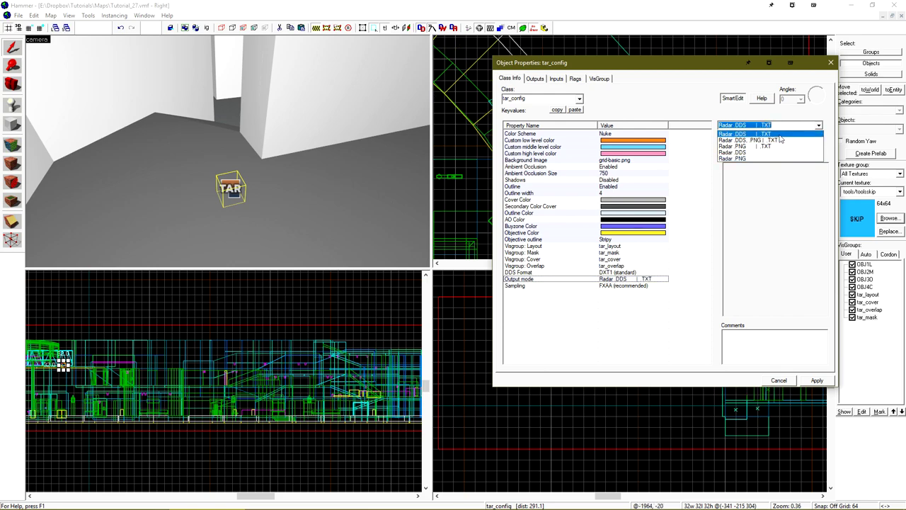
{"action": "key", "text": "Return"}
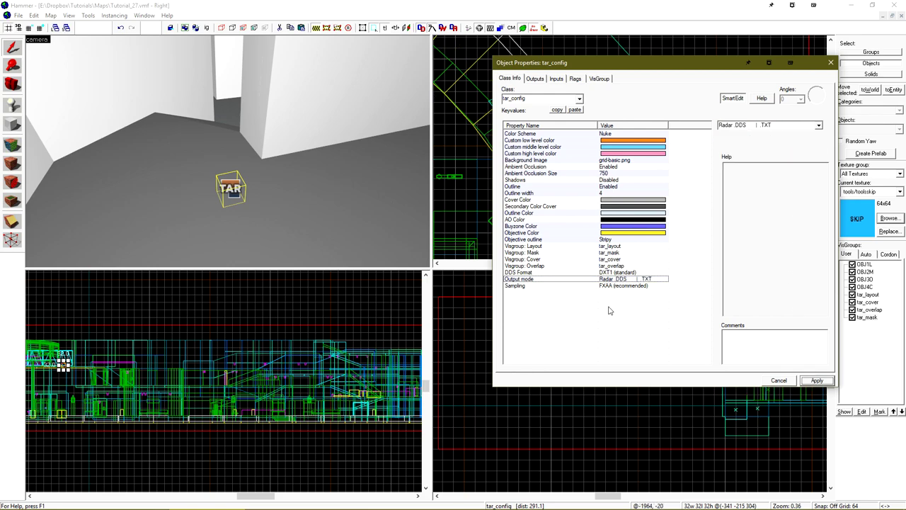
Set tar_config's Sampling to 4x SSAA, regenerate the radar and inspect its edges around the bomb site up close.
{"action": "left_click", "coordinate": [544, 289]}
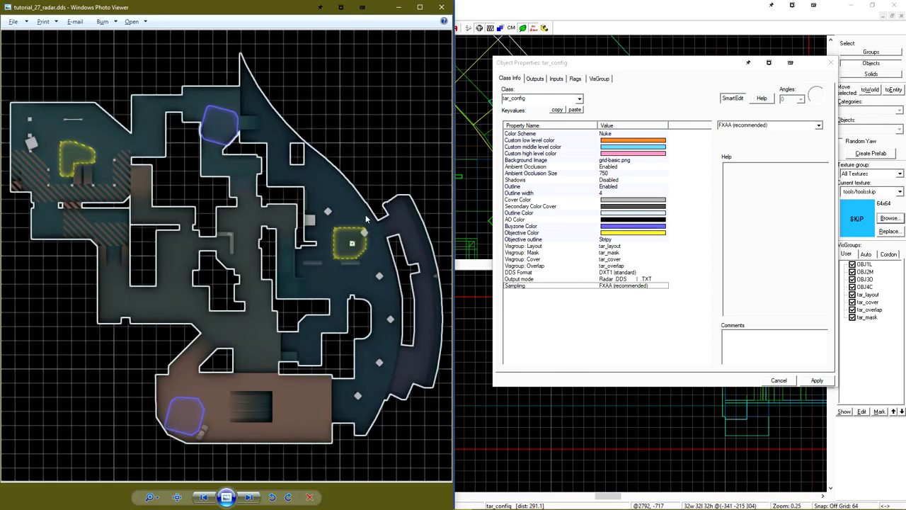
{"action": "scroll", "coordinate": [331, 201], "scroll_direction": "up", "scroll_amount": 3}
{"action": "left_click_drag", "start_coordinate": [331, 201], "coordinate": [315, 171]}
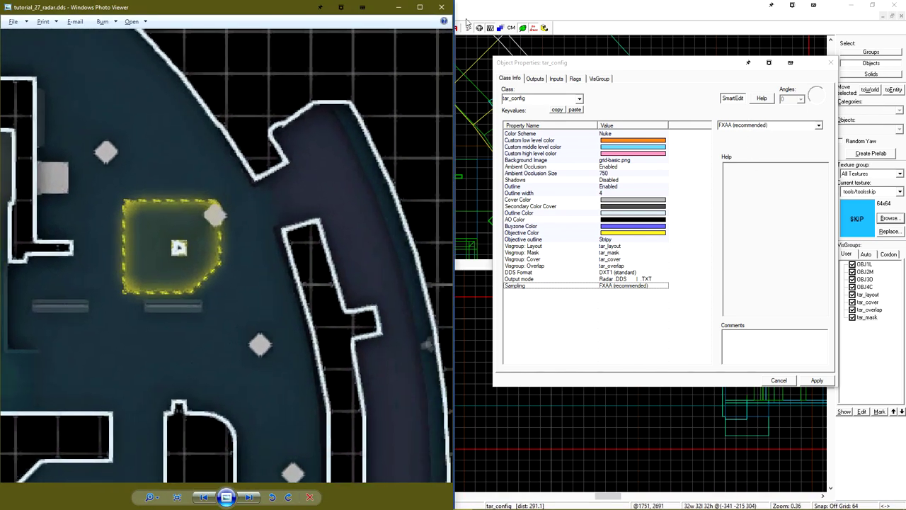
{"action": "left_click", "coordinate": [613, 290]}
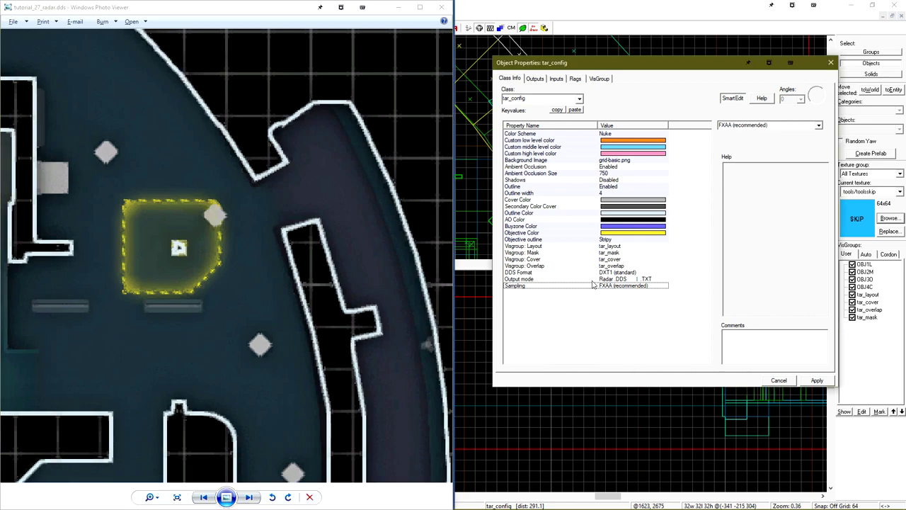
{"action": "left_click", "coordinate": [819, 126]}
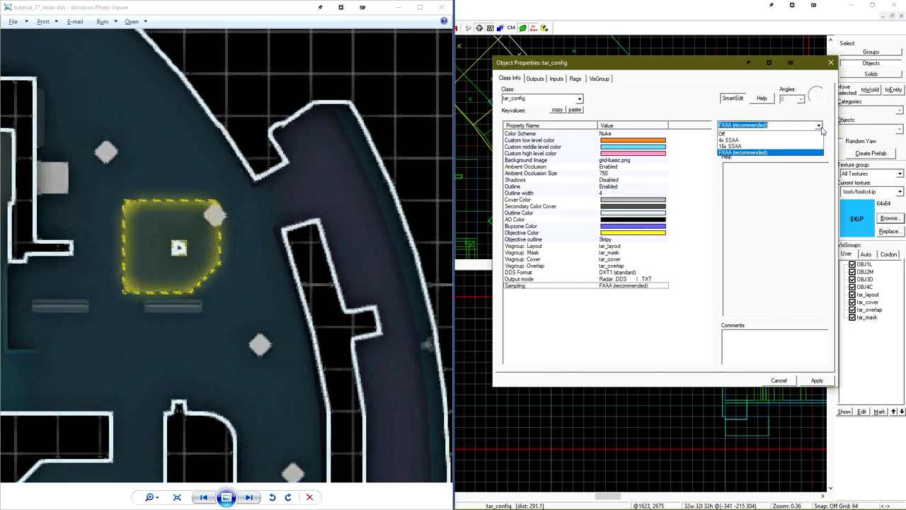
{"action": "left_click", "coordinate": [747, 140]}
{"action": "left_click", "coordinate": [817, 380]}
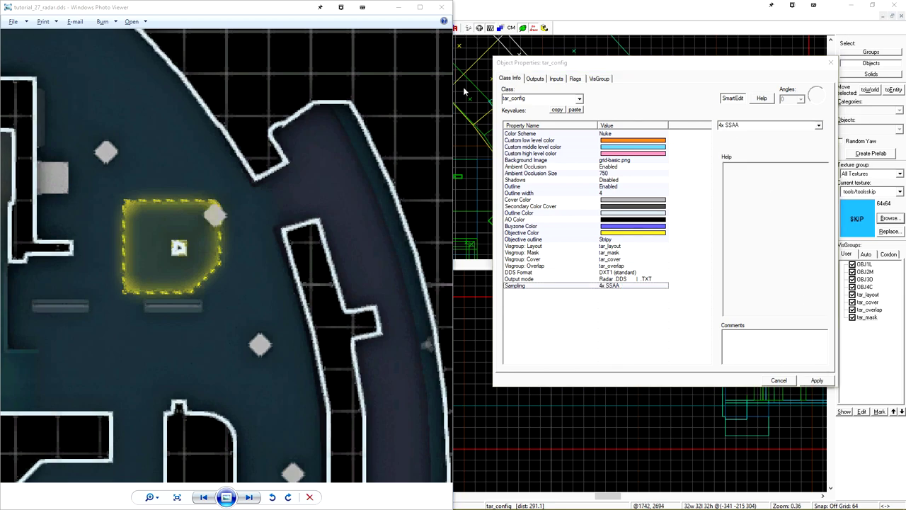
{"action": "scroll", "coordinate": [366, 226], "scroll_direction": "up", "scroll_amount": 3}
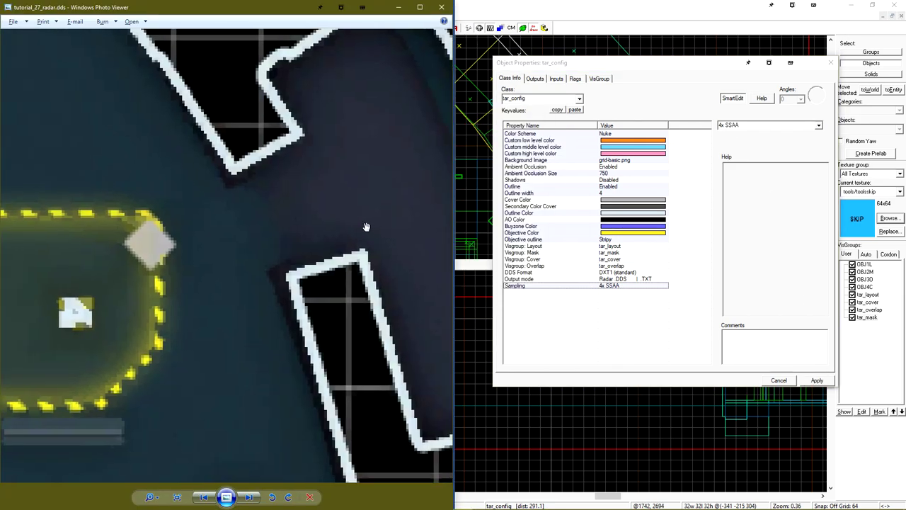
{"action": "scroll", "coordinate": [367, 227], "scroll_direction": "down", "scroll_amount": 1}
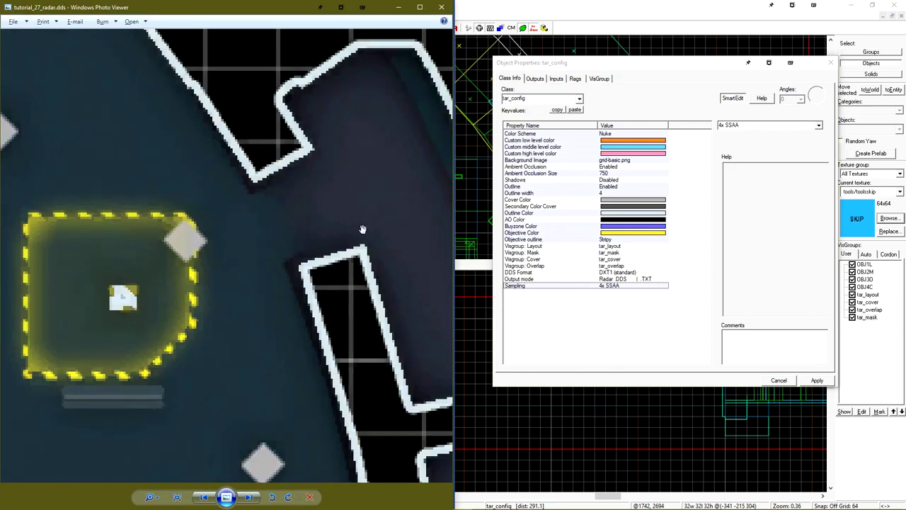
Set tar_config's Sampling to 16x SSAA, regenerate the radar and inspect the smoothness of its outlines.
{"action": "left_click", "coordinate": [819, 125]}
{"action": "left_click", "coordinate": [736, 145]}
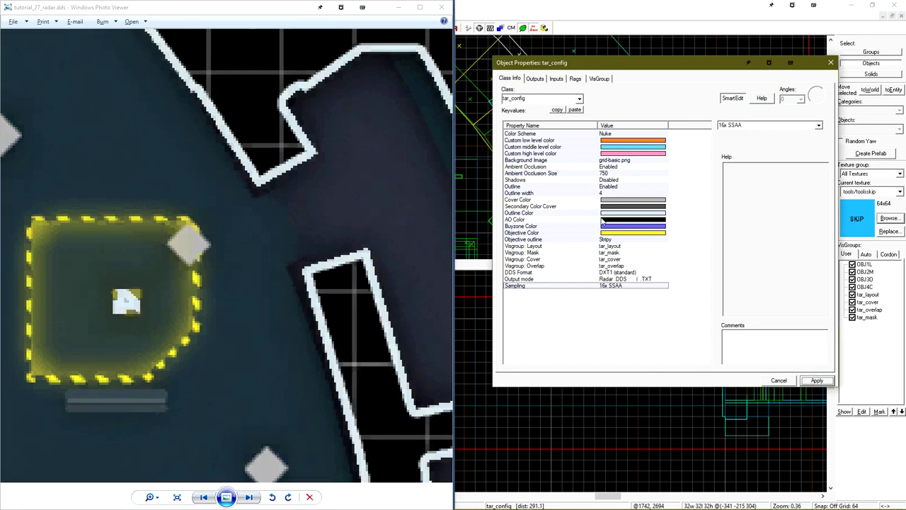
{"action": "left_click", "coordinate": [469, 30]}
{"action": "left_click", "coordinate": [469, 30]}
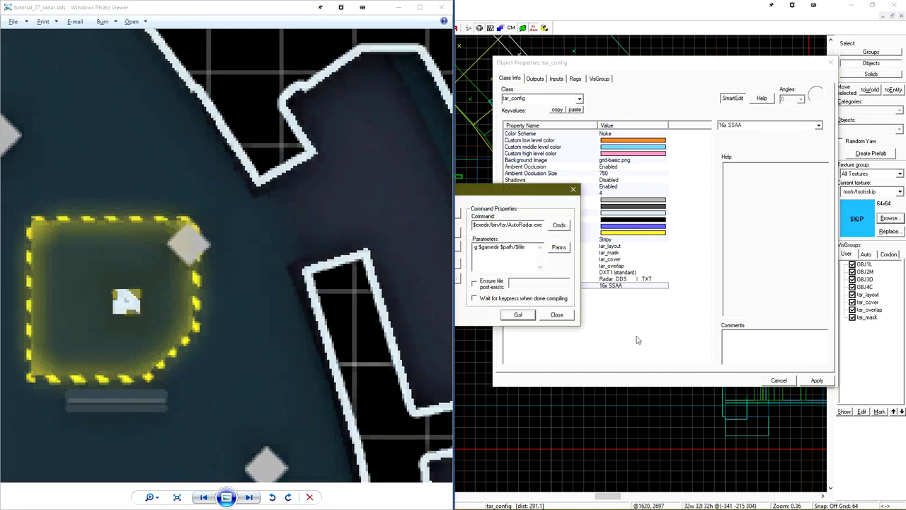
{"action": "left_click", "coordinate": [519, 315]}
{"action": "scroll", "coordinate": [298, 248], "scroll_direction": "down", "scroll_amount": 1}
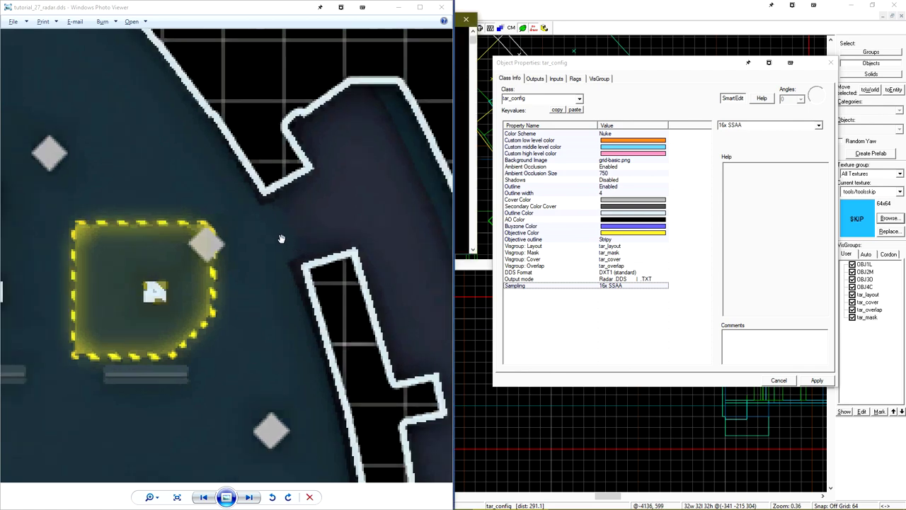
{"action": "left_click_drag", "start_coordinate": [281, 239], "coordinate": [289, 234]}
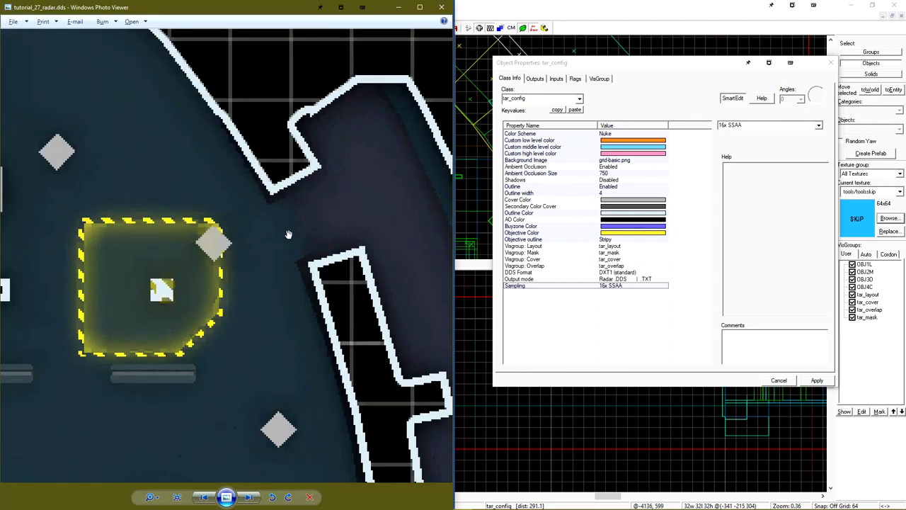
Set tar_config's Sampling back to FXAA (recommended).
{"action": "left_click", "coordinate": [818, 125]}
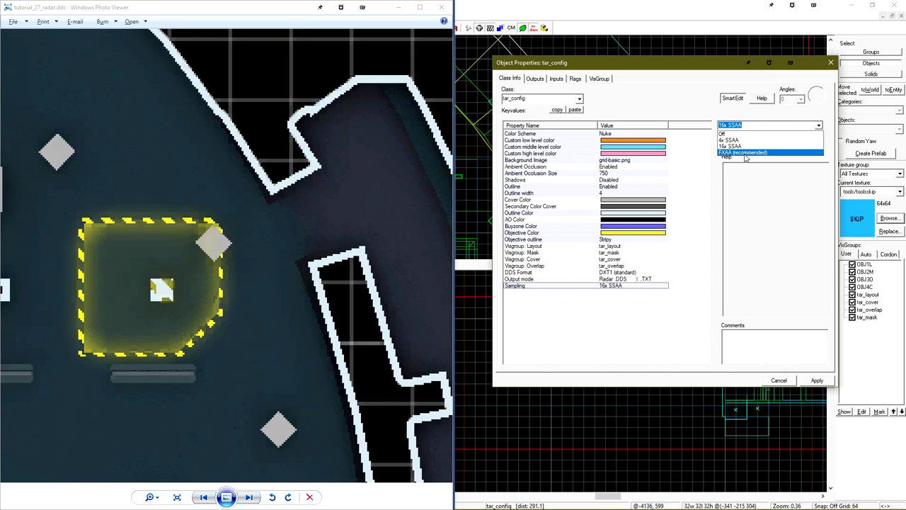
{"action": "left_click", "coordinate": [747, 154]}
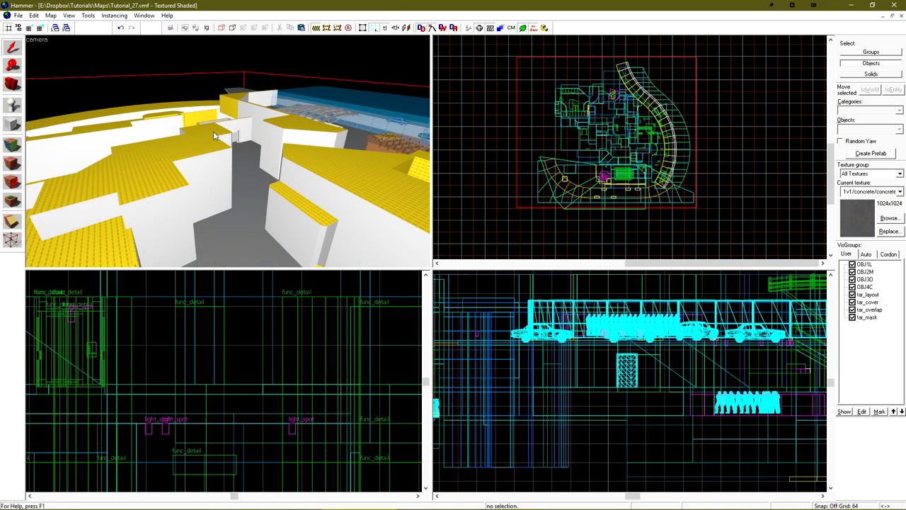
Place an info_player_terrorist entity on the floor of the curved area, in front of the grey pillars, and return to selecting.
{"action": "left_click_drag", "start_coordinate": [213, 131], "coordinate": [227, 151]}
{"action": "key", "text": "w"}
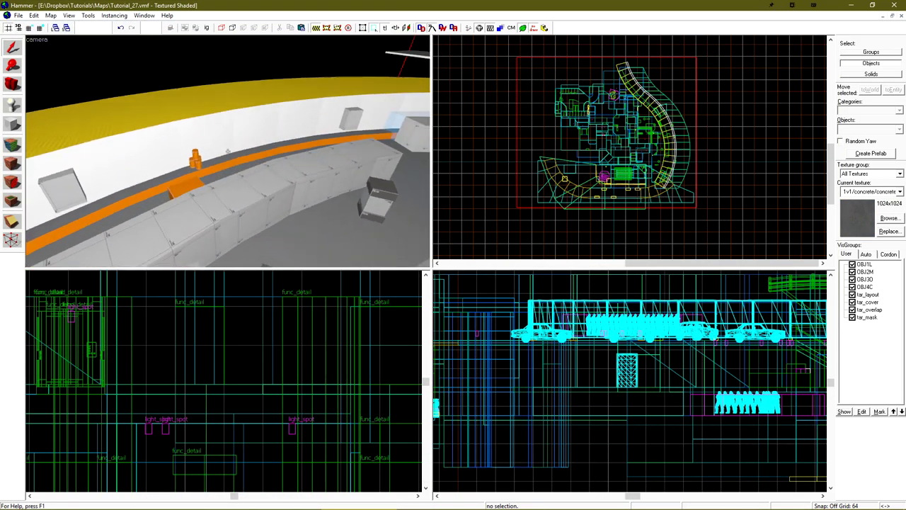
{"action": "left_click", "coordinate": [266, 161]}
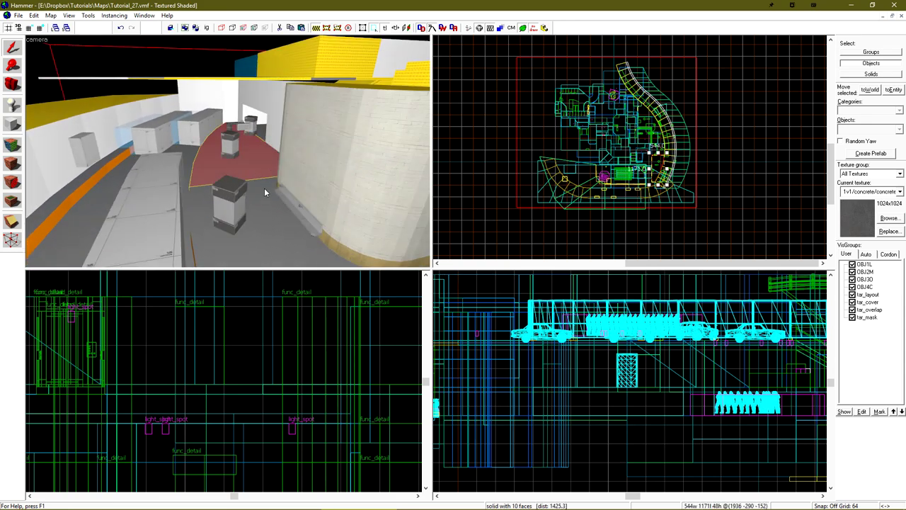
{"action": "scroll", "coordinate": [333, 208], "scroll_direction": "up", "scroll_amount": 3}
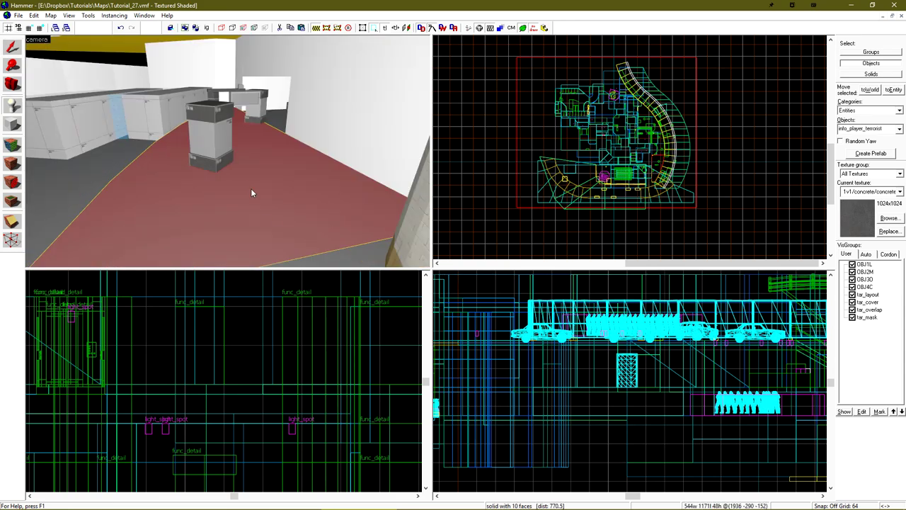
{"action": "left_click", "coordinate": [250, 189]}
{"action": "key", "text": "shift+s"}
Change the new entity's class to tar_map_divider and apply it with default Mins -4096 -4096 -2 and Maxs 4096 4096 2.
{"action": "double_click", "coordinate": [250, 159]}
{"action": "double_click", "coordinate": [340, 186]}
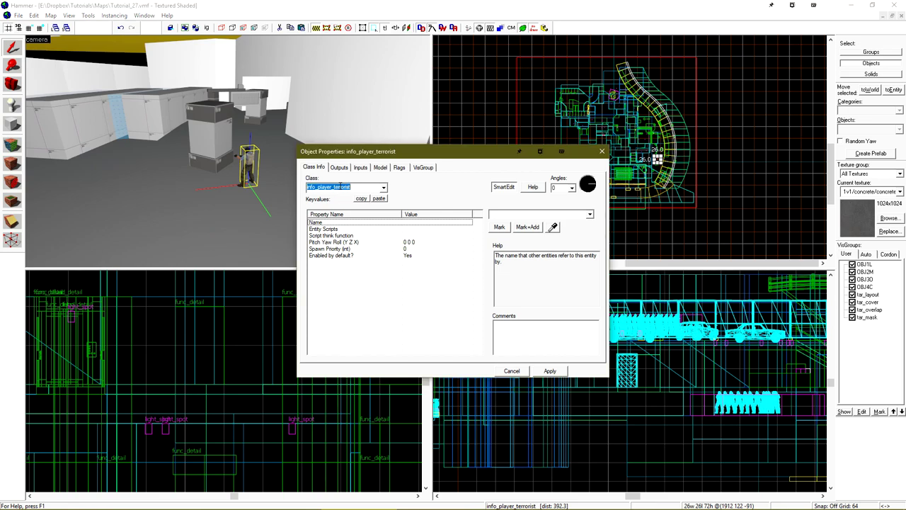
{"action": "type", "text": "tar"}
{"action": "left_click", "coordinate": [335, 213]}
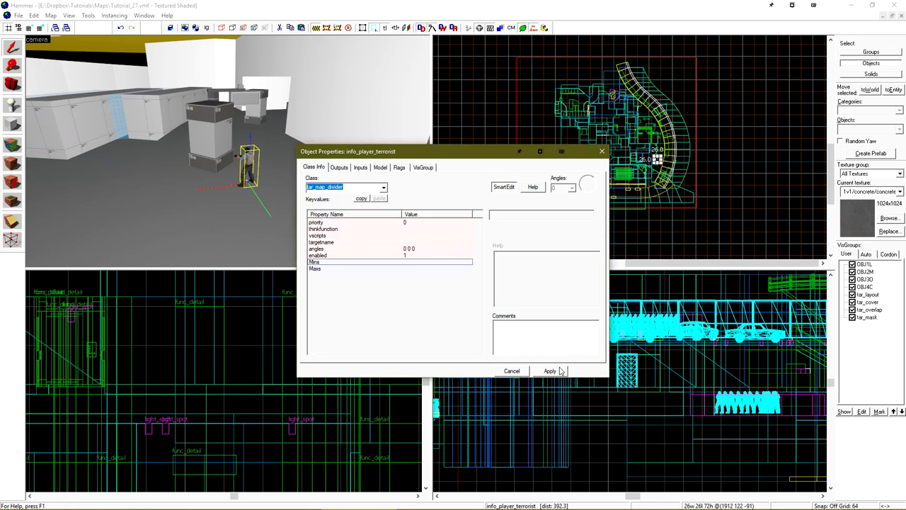
{"action": "left_click", "coordinate": [556, 371]}
{"action": "left_click", "coordinate": [645, 162]}
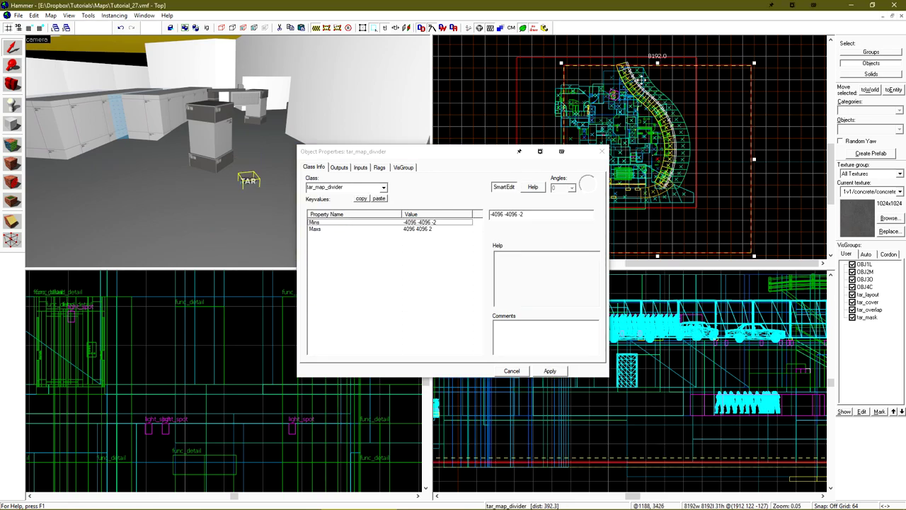
{"action": "left_click", "coordinate": [549, 373]}
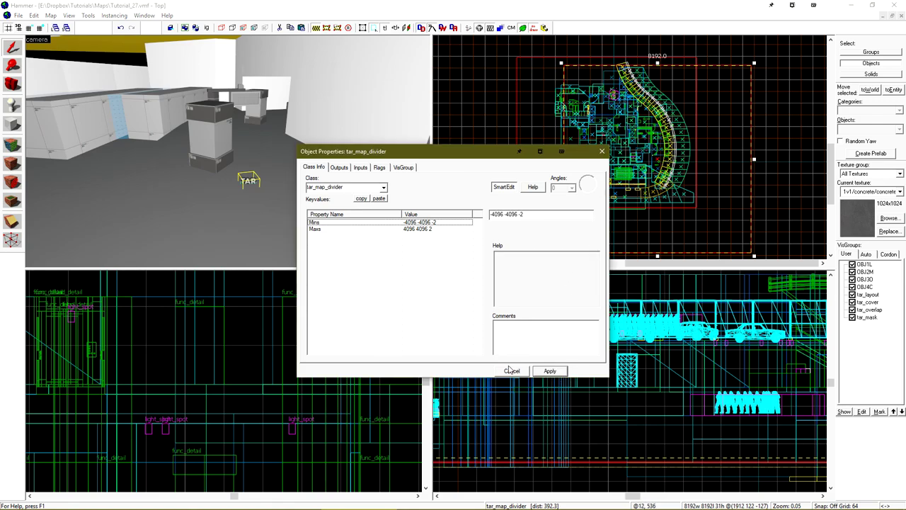
{"action": "left_click", "coordinate": [507, 375]}
Raise the tar_map_divider off the floor to a height of about -44 units in the side view.
{"action": "scroll", "coordinate": [542, 357], "scroll_direction": "down", "scroll_amount": 4}
{"action": "scroll", "coordinate": [612, 425], "scroll_direction": "up", "scroll_amount": 2}
{"action": "mouse_move", "coordinate": [649, 392]}
{"action": "left_mouse_down"}
{"action": "mouse_move", "coordinate": [543, 374]}
{"action": "mouse_move", "coordinate": [640, 378]}
{"action": "mouse_move", "coordinate": [644, 371]}
{"action": "mouse_move", "coordinate": [642, 378]}
{"action": "left_mouse_up"}
{"action": "key", "text": "z"}
{"action": "key", "text": "w"}
{"action": "key", "text": "z"}
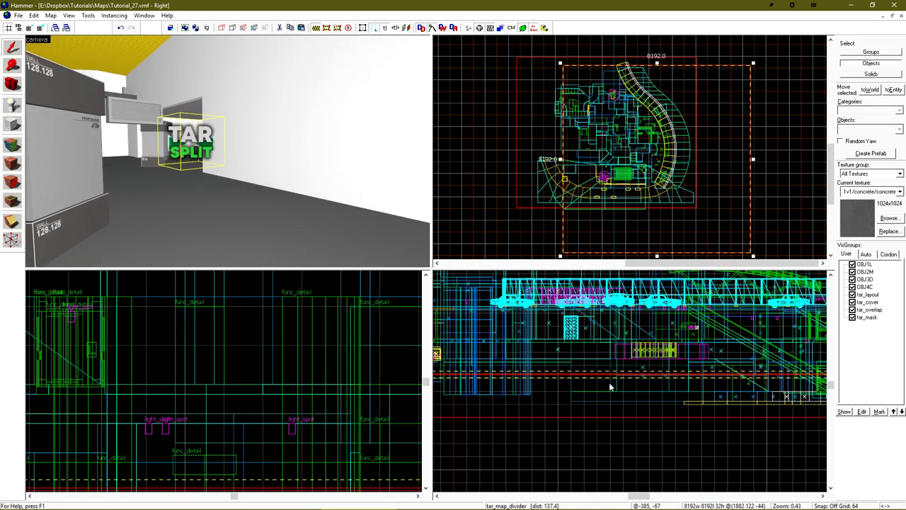
Raise the tar_map_divider further, to a height of about 46 units, to separate the map's lower and upper floors.
{"action": "scroll", "coordinate": [611, 387], "scroll_direction": "down", "scroll_amount": 5}
{"action": "middle_click_drag", "start_coordinate": [786, 386], "coordinate": [541, 380]}
{"action": "scroll", "coordinate": [544, 380], "scroll_direction": "up", "scroll_amount": 7}
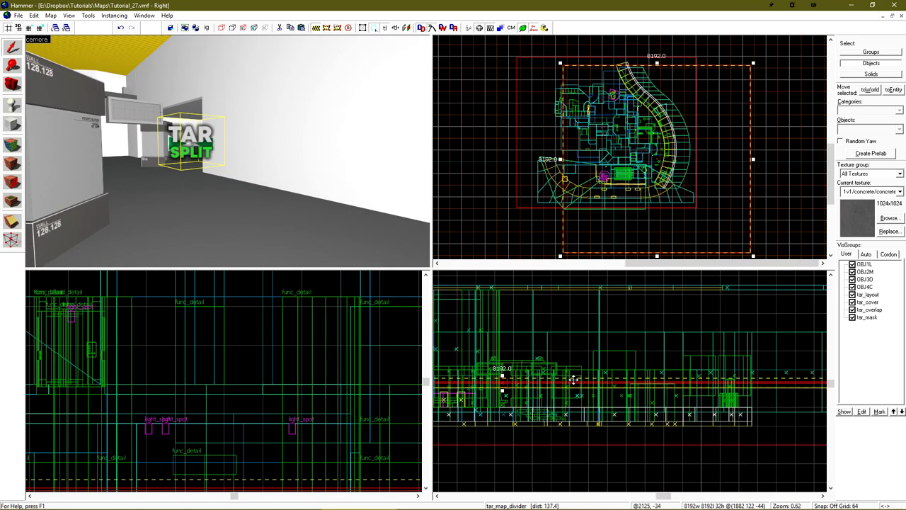
{"action": "left_click_drag", "start_coordinate": [574, 380], "coordinate": [567, 354]}
{"action": "key", "text": "z"}
{"action": "key", "text": "s"}
{"action": "key", "text": "z"}
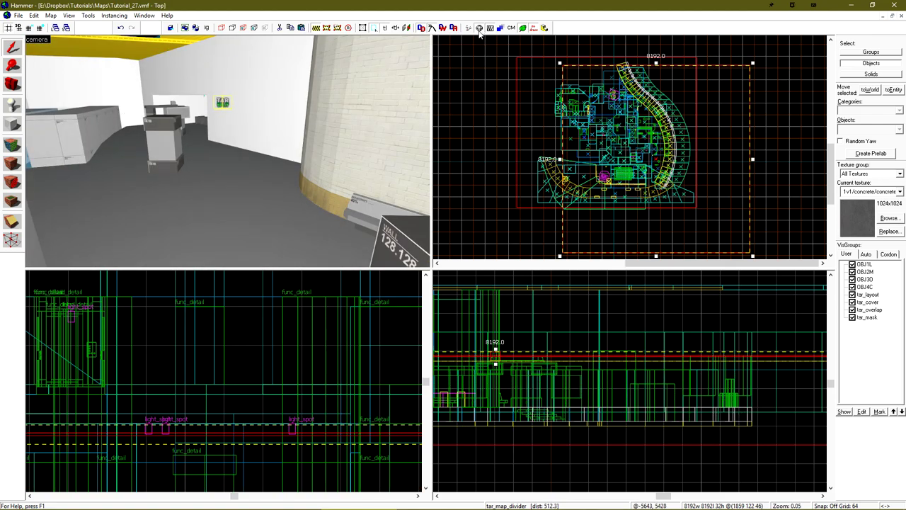
Regenerate the radar and compare tutorial_27_radar.dds with tutorial_27_layer1_radar.dds in the overviews folder.
{"action": "left_click", "coordinate": [479, 28]}
{"action": "left_click", "coordinate": [518, 319]}
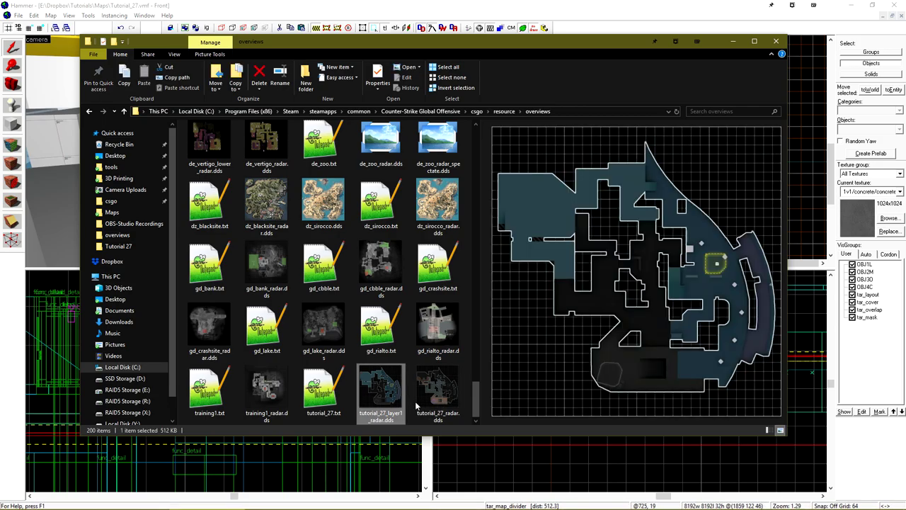
{"action": "left_click", "coordinate": [426, 404]}
{"action": "left_click", "coordinate": [402, 401]}
{"action": "left_click", "coordinate": [440, 400]}
{"action": "left_click", "coordinate": [398, 401]}
Return to Hammer and duplicate the tar_map_divider upward to a height of about 188 units.
{"action": "left_click", "coordinate": [411, 6]}
{"action": "scroll", "coordinate": [491, 387], "scroll_direction": "down", "scroll_amount": 3}
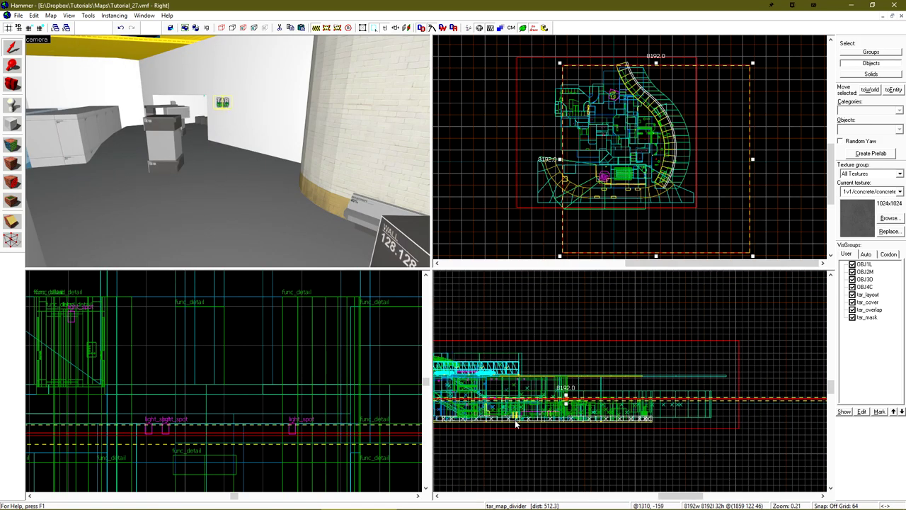
{"action": "left_click_drag", "start_coordinate": [547, 394], "coordinate": [550, 369]}
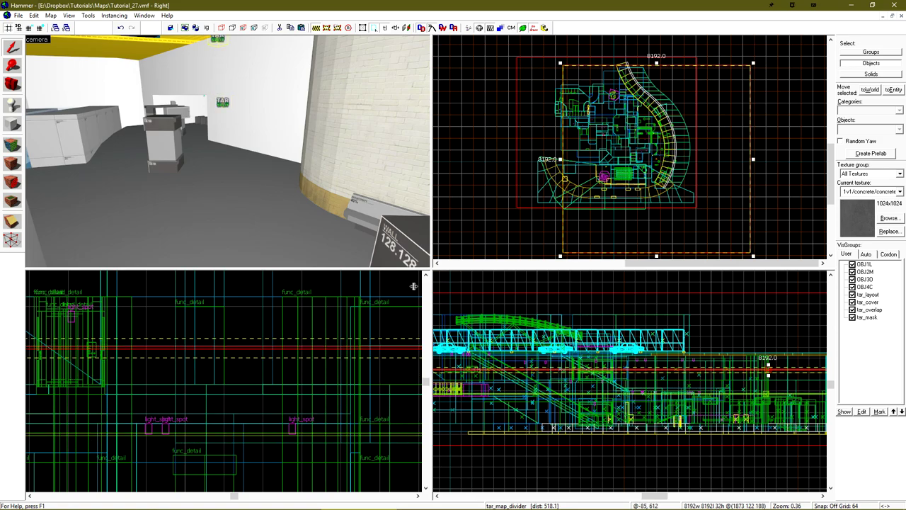
Regenerate the radar with both dividers and preview tutorial_27_layer1_radar.dds and tutorial_27_layer2_radar.dds in the overviews folder.
{"action": "key", "text": "F9"}
{"action": "key", "text": "Return"}
{"action": "left_click", "coordinate": [202, 503]}
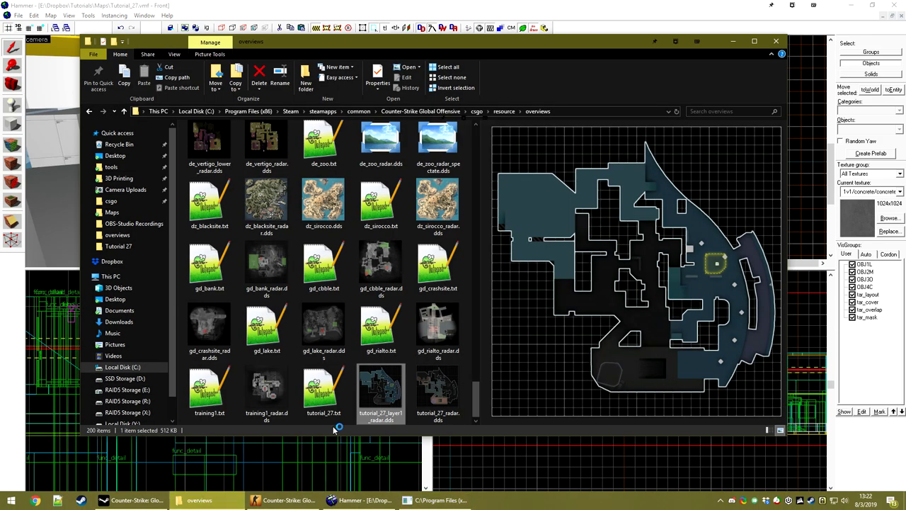
{"action": "left_click", "coordinate": [381, 326]}
{"action": "left_click", "coordinate": [443, 337]}
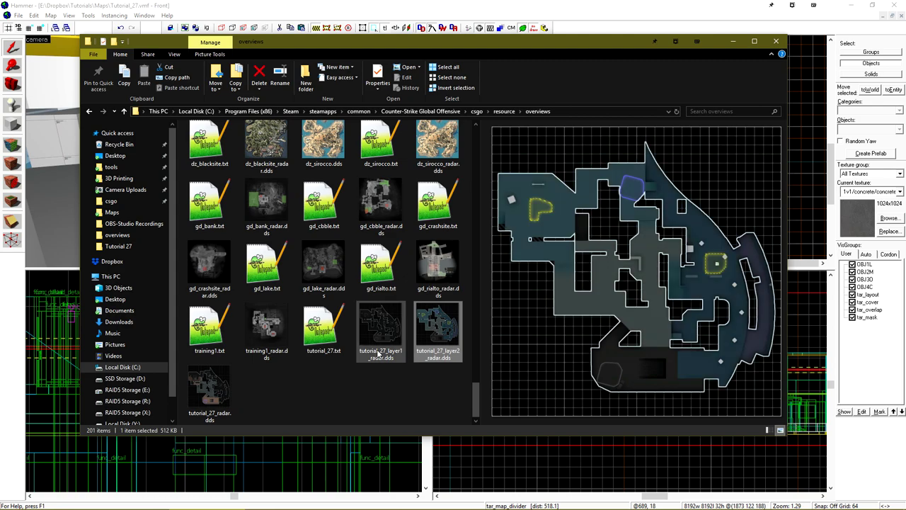
{"action": "left_click", "coordinate": [391, 338]}
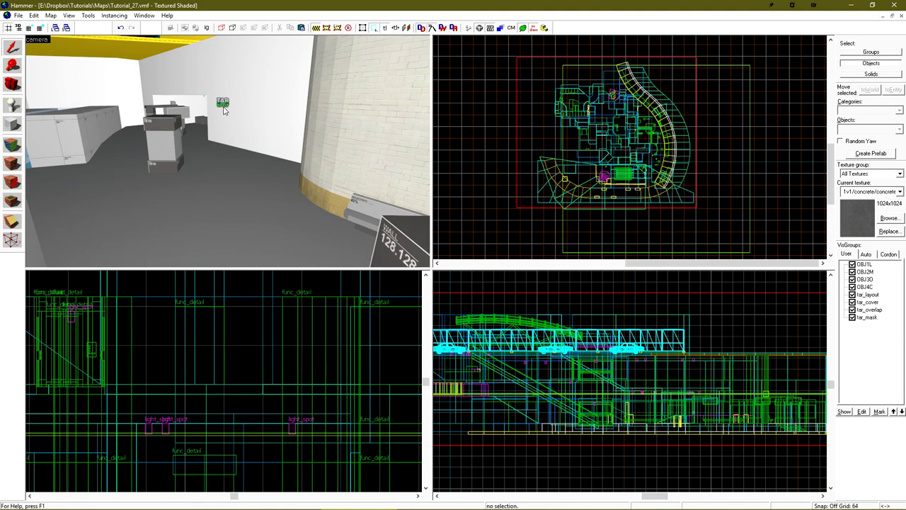
Delete the tar_map_divider in the curved area, leaving the one beneath the middle of the map.
{"action": "left_click", "coordinate": [223, 104]}
{"action": "key", "text": "Delete"}
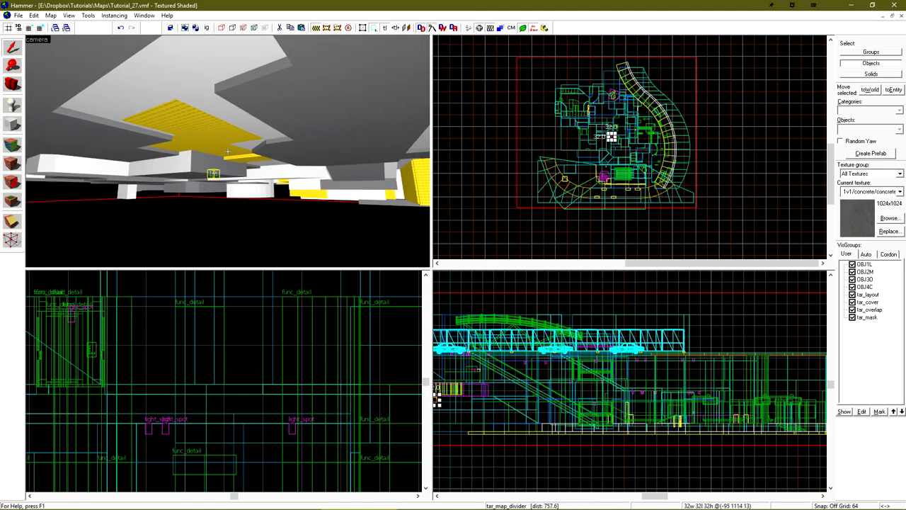
{"action": "key", "text": "z"}
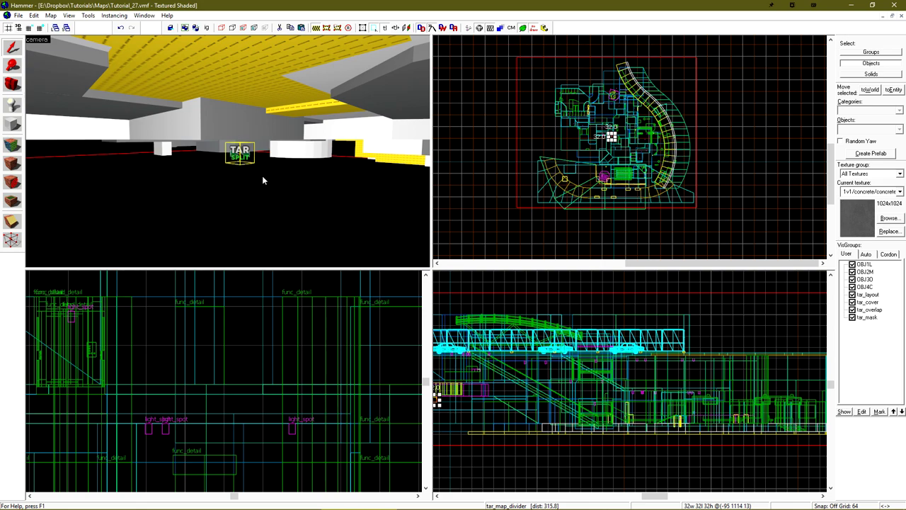
Switch to the overviews folder and delete tutorial_27's layer1, layer2 and main radar .dds files.
{"action": "left_click", "coordinate": [276, 500]}
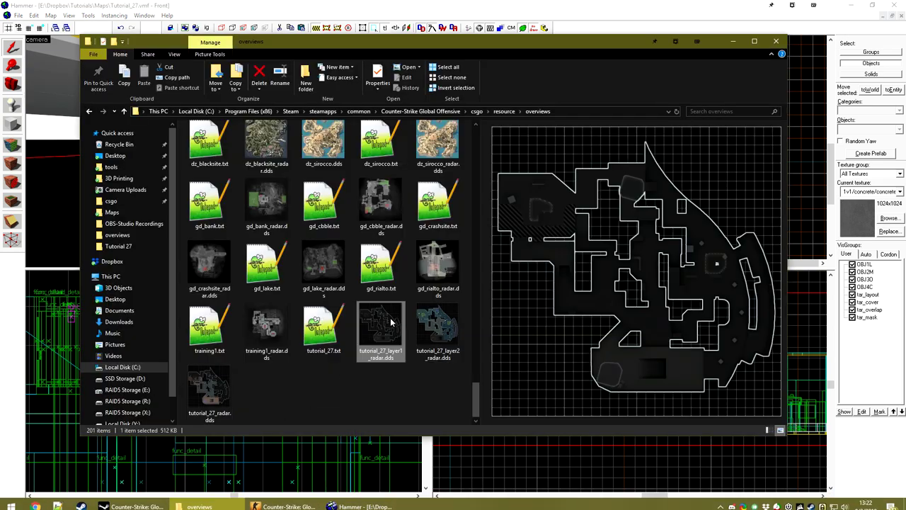
{"action": "left_click", "coordinate": [225, 397], "text": "shift"}
{"action": "key", "text": "Delete"}
Return to Hammer and run the [TAR] Generate Radar configuration with the divider beneath the map.
{"action": "left_click", "coordinate": [465, 3]}
{"action": "key", "text": "F9"}
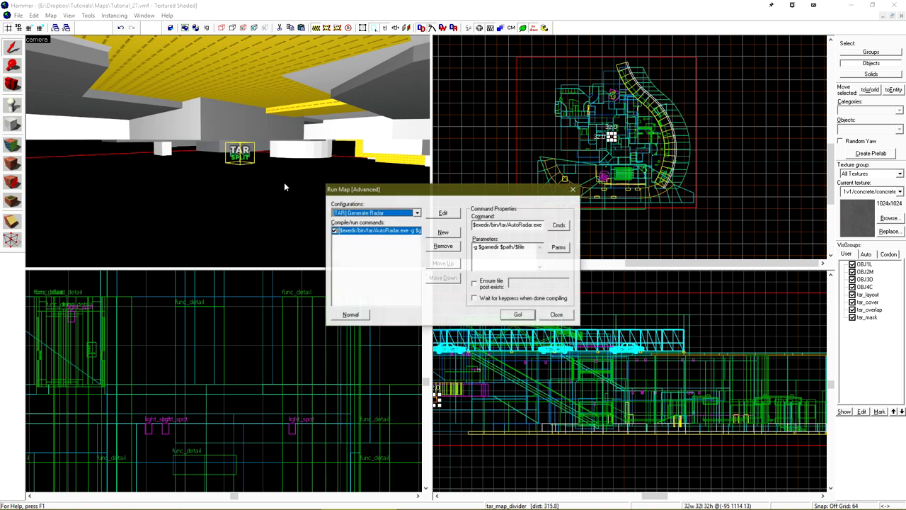
{"action": "key", "text": "Return"}
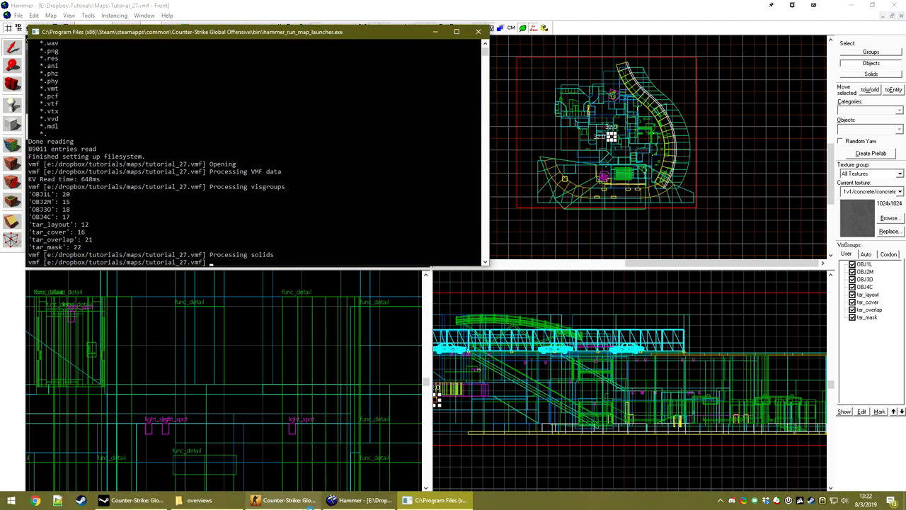
Switch to the overviews folder and compare the regenerated tutorial_27_radar.dds with tutorial_27_layer1_radar.dds.
{"action": "left_click", "coordinate": [204, 501]}
{"action": "left_click", "coordinate": [381, 393]}
{"action": "left_click", "coordinate": [436, 394]}
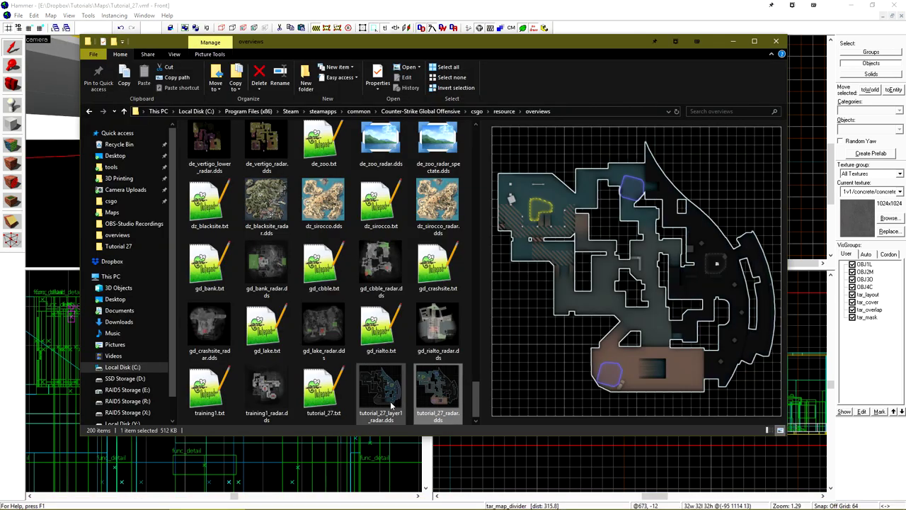
{"action": "left_click", "coordinate": [389, 407]}
{"action": "left_click", "coordinate": [433, 397]}
{"action": "left_click", "coordinate": [385, 398]}
{"action": "left_click", "coordinate": [433, 396]}
{"action": "left_click", "coordinate": [395, 405]}
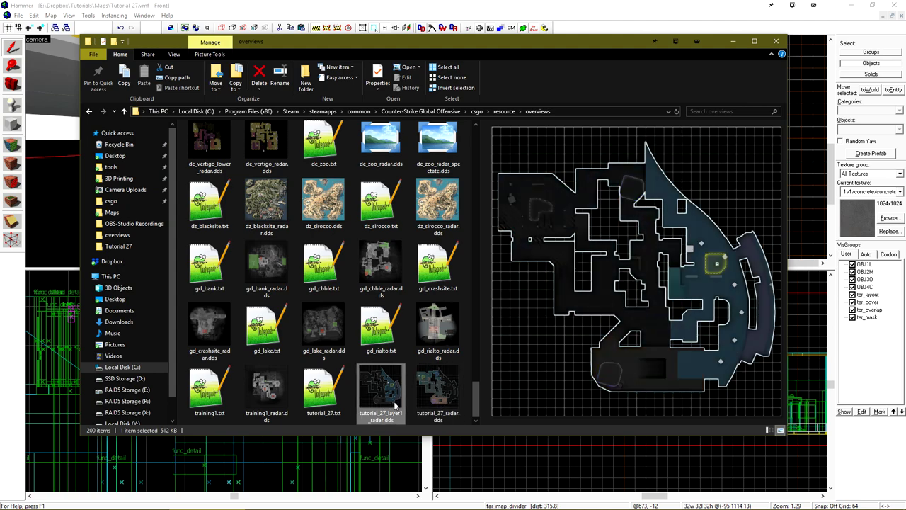
Switch to Counter-Strike: Global Offensive, load map tutorial_27 and walk down from spawn to the turnstiles, checking the radar's layer change.
{"action": "mouse_move", "coordinate": [347, 506]}
{"action": "left_click", "coordinate": [286, 501]}
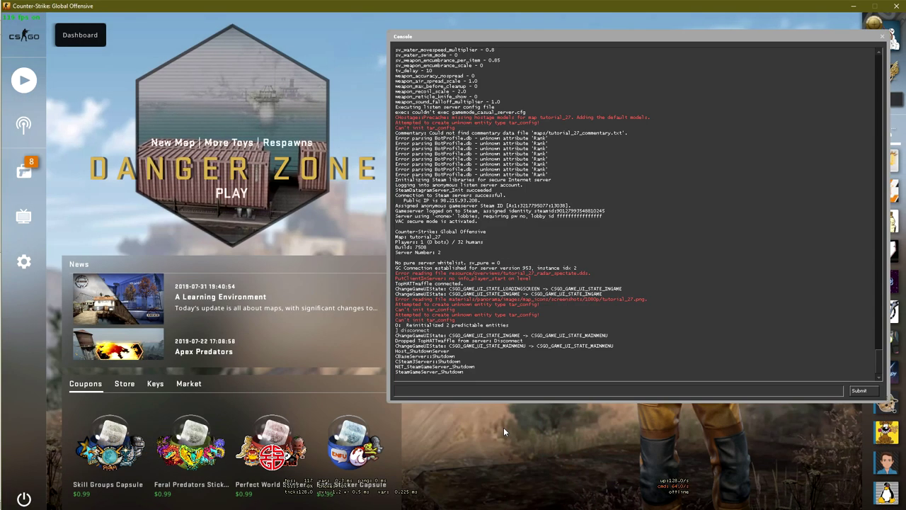
{"action": "type", "text": "map tutorial_27"}
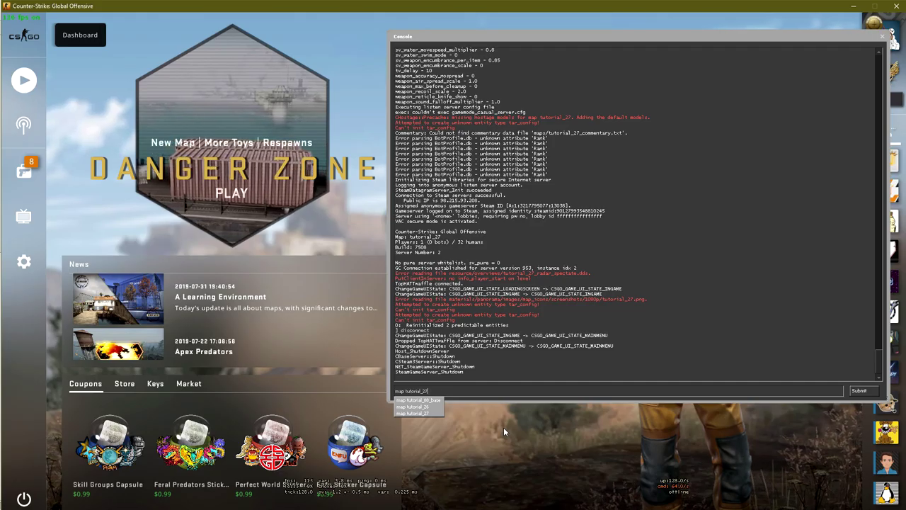
{"action": "key", "text": "Return"}
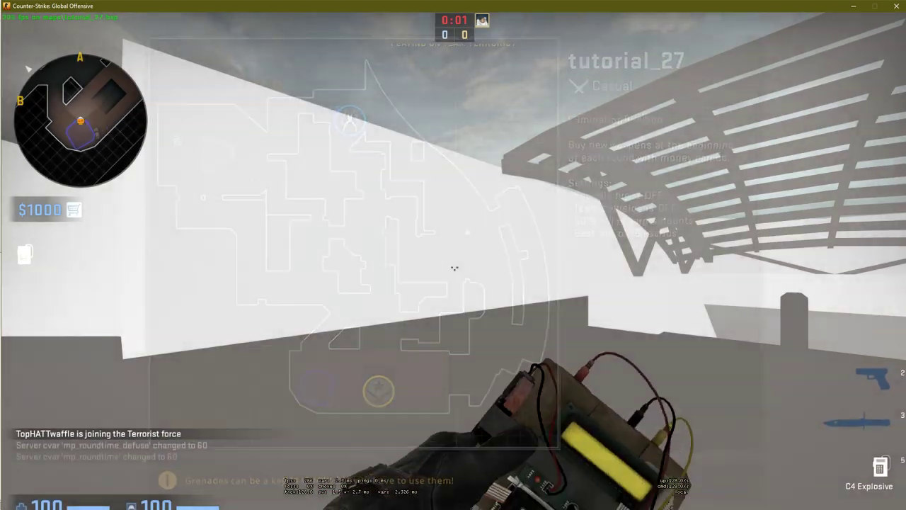
{"action": "key", "text": "w"}
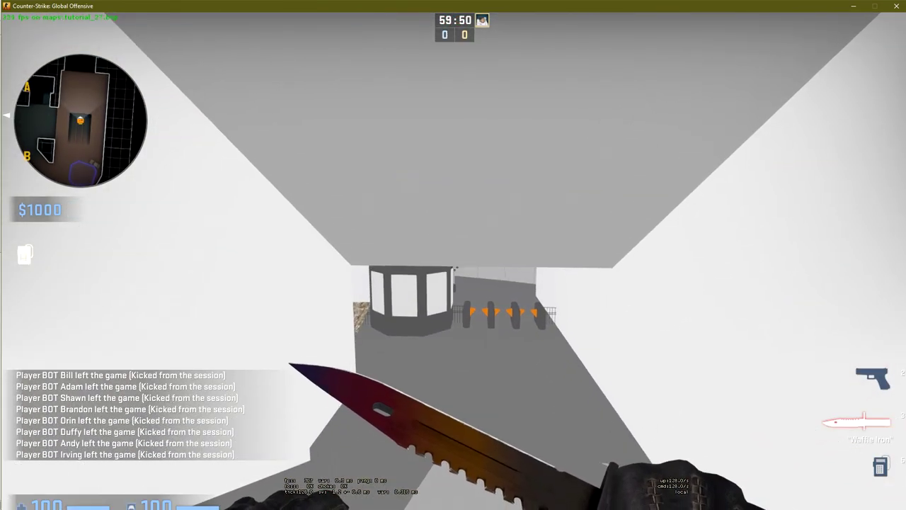
{"action": "key", "text": "w"}
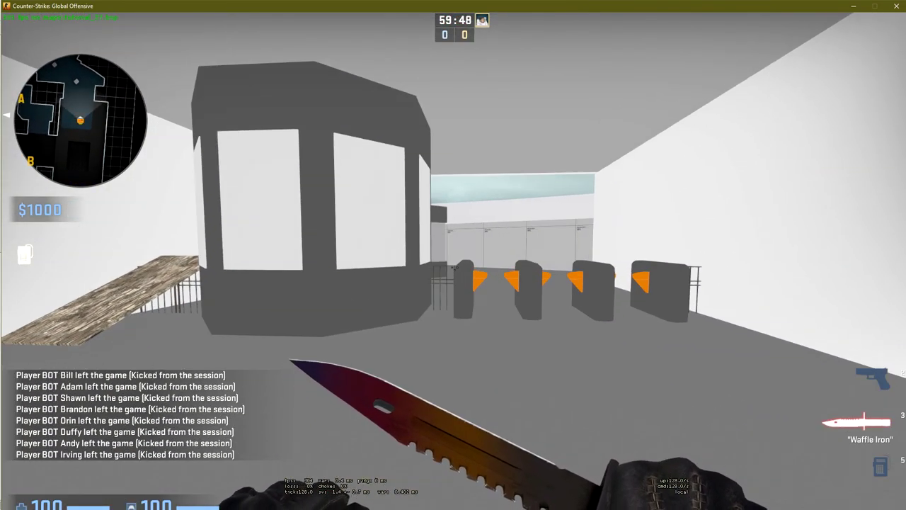
Zoom the in-game radar out with cl_radar_scale in the console, and walk on through the map to check its layers.
{"action": "key", "text": "grave"}
{"action": "type", "text": "cl"}
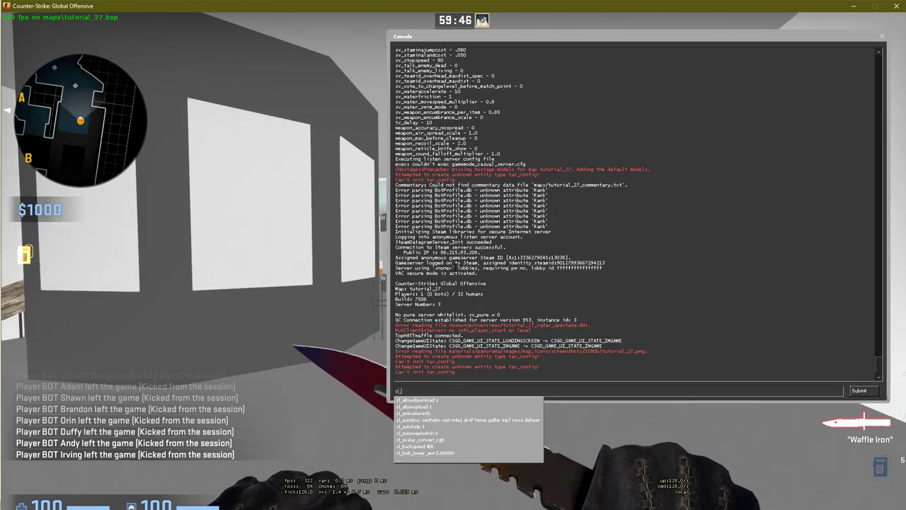
{"action": "type", "text": "_radar_rotate"}
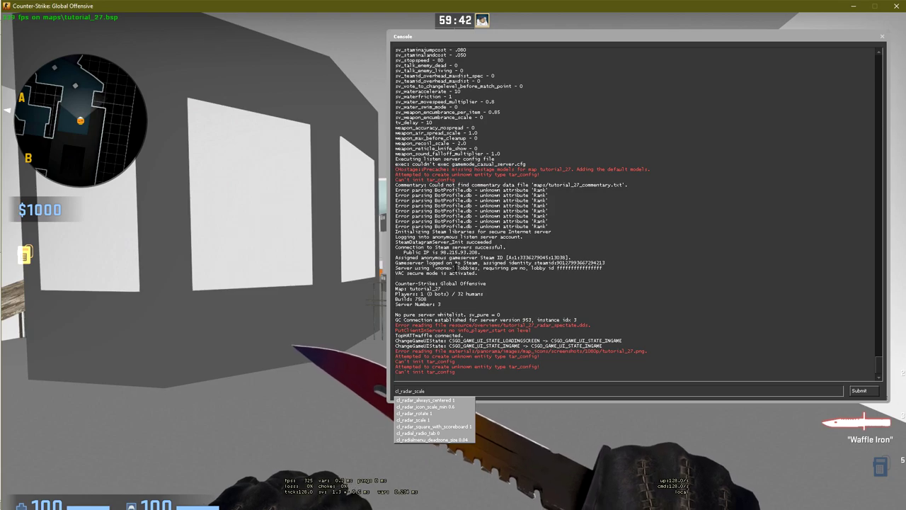
{"action": "key", "text": "Return"}
{"action": "key", "text": "grave"}
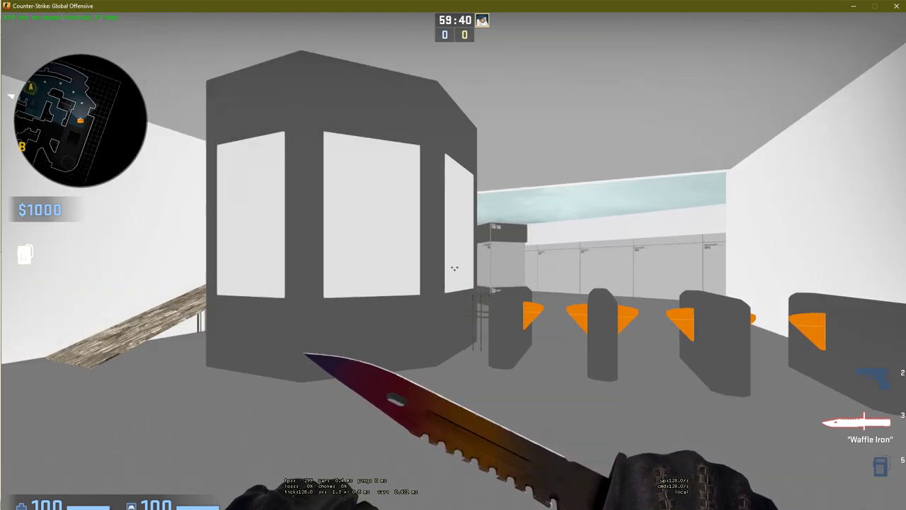
{"action": "key", "text": "w"}
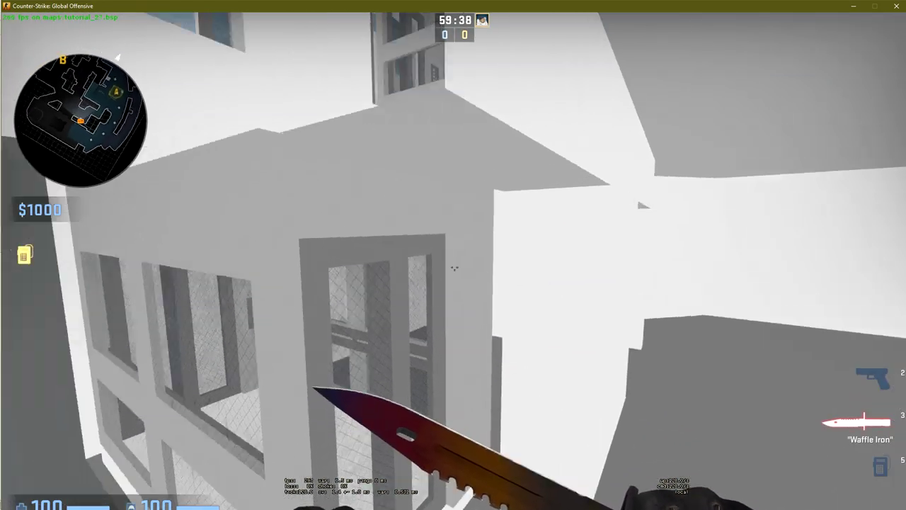